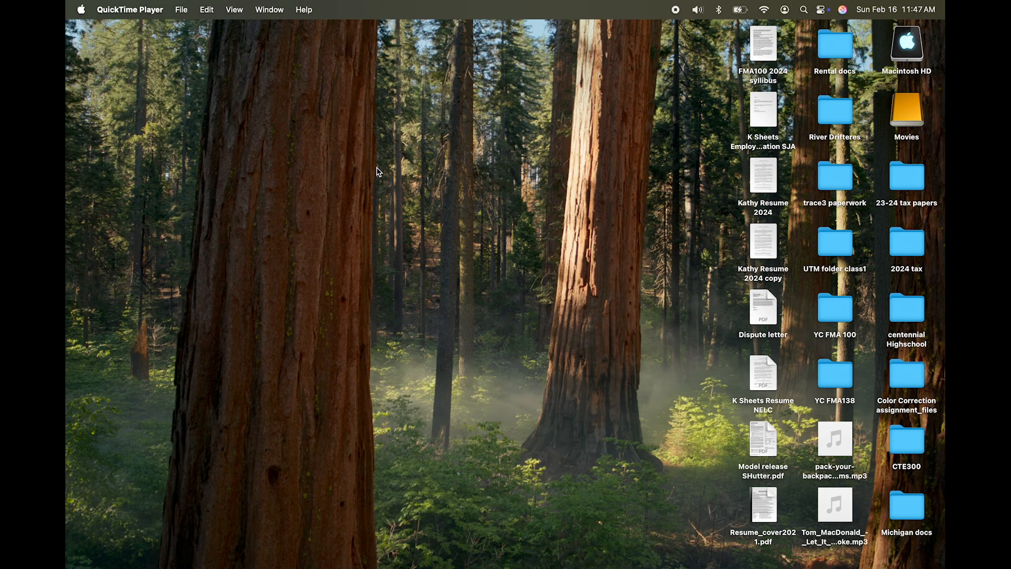
Launch Adobe After Effects 2025.
{"action": "mouse_move", "coordinate": [477, 548]}
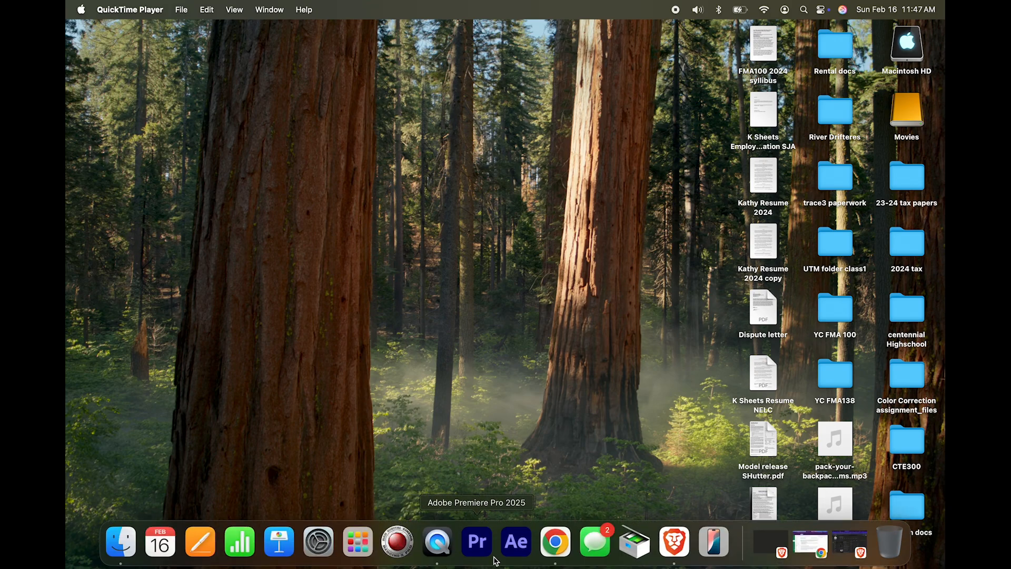
{"action": "left_click", "coordinate": [521, 550]}
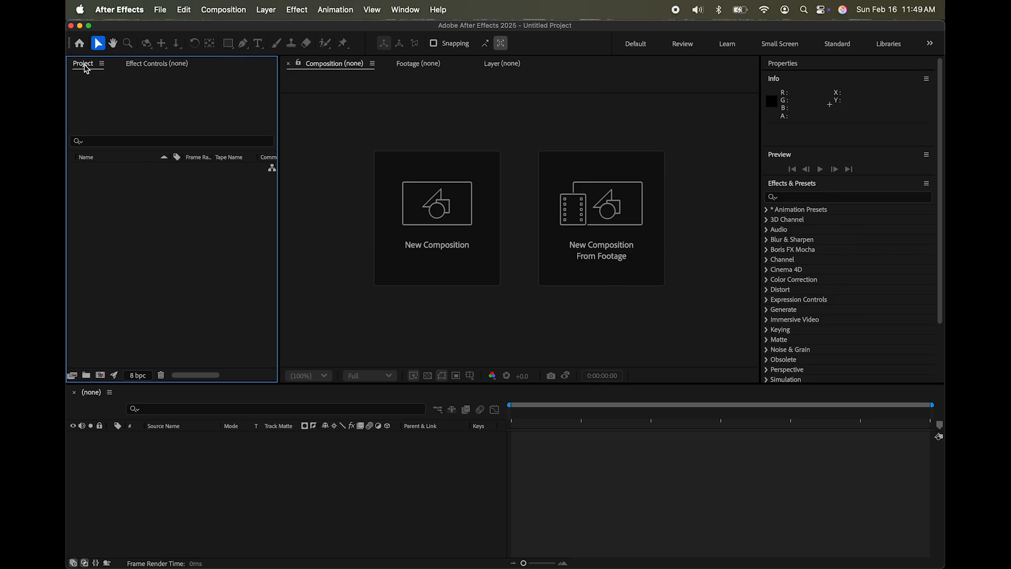
Look through the Project, Effect Controls, Footage and Layer panels, returning to the Project and Composition panels.
{"action": "left_click", "coordinate": [140, 63]}
{"action": "left_click", "coordinate": [93, 64]}
{"action": "left_click", "coordinate": [140, 64]}
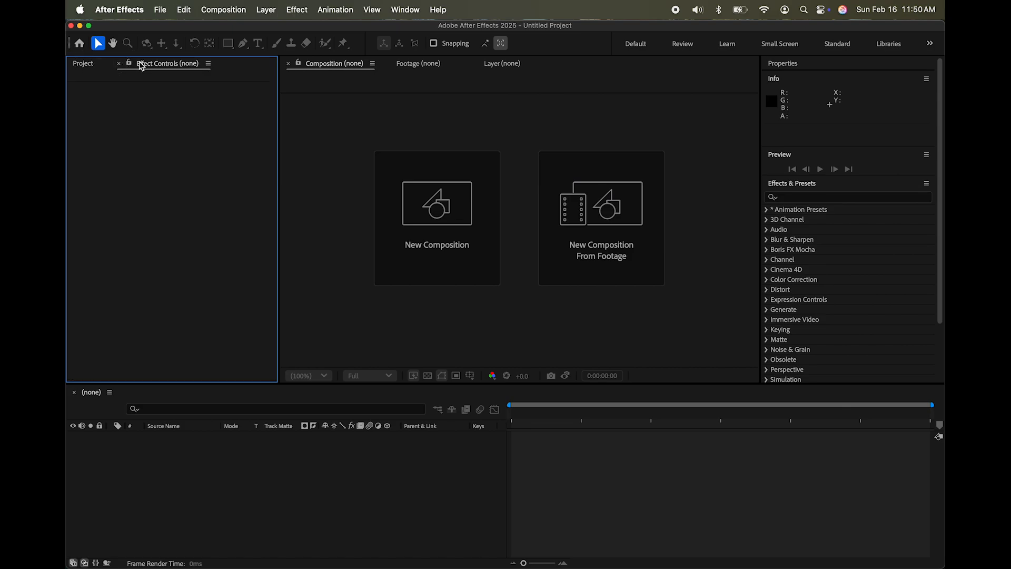
{"action": "left_click", "coordinate": [90, 64]}
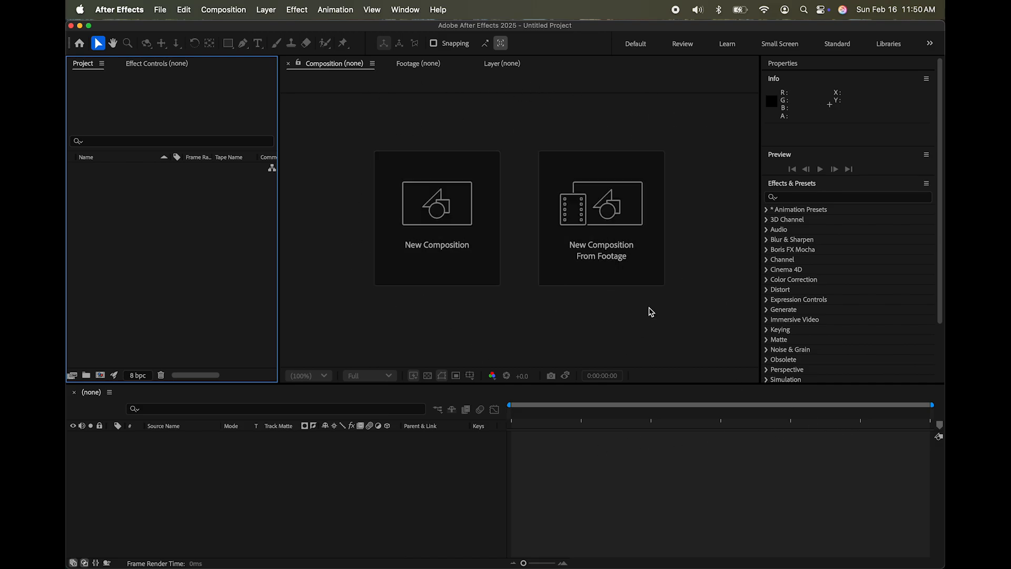
{"action": "left_click", "coordinate": [418, 67]}
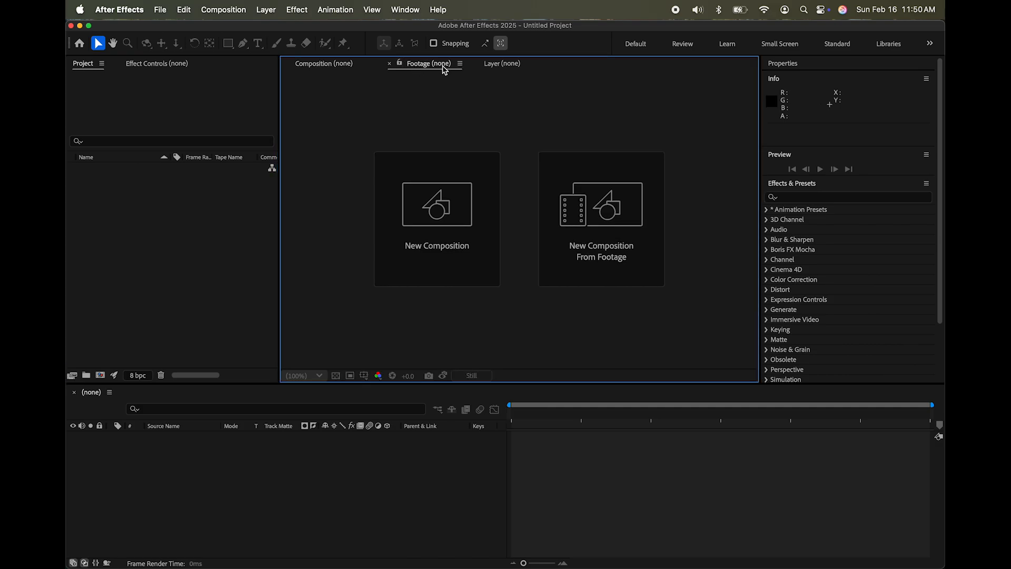
{"action": "left_click", "coordinate": [495, 68]}
{"action": "left_click", "coordinate": [428, 67]}
{"action": "left_click", "coordinate": [501, 68]}
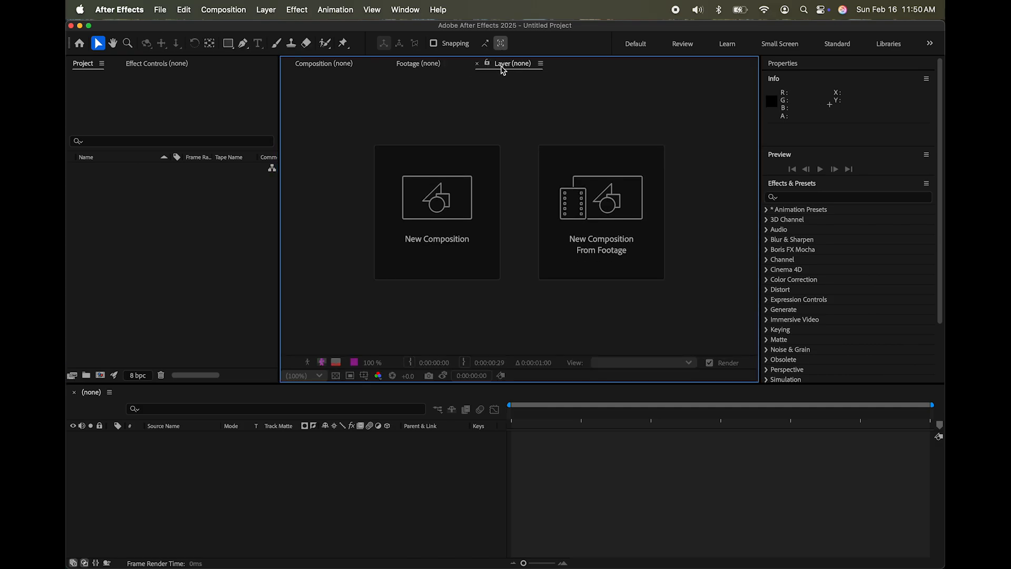
{"action": "left_click", "coordinate": [425, 68]}
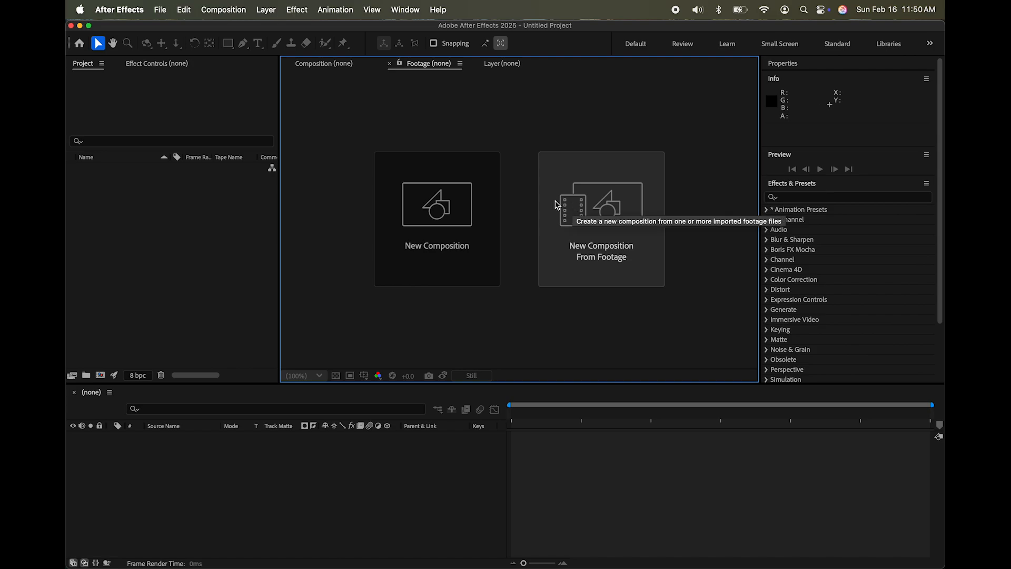
{"action": "left_click", "coordinate": [337, 68]}
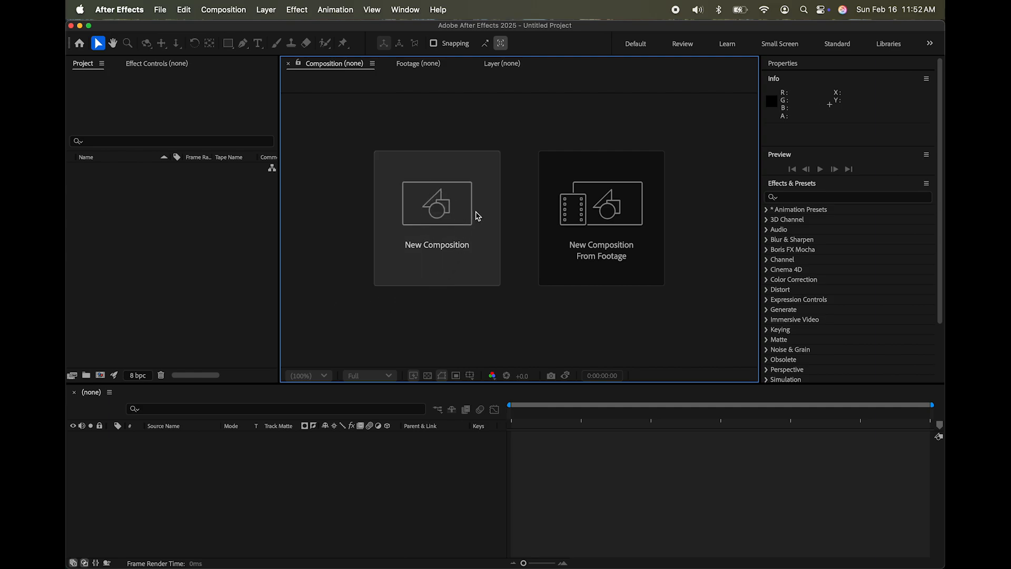
{"action": "left_click", "coordinate": [442, 224]}
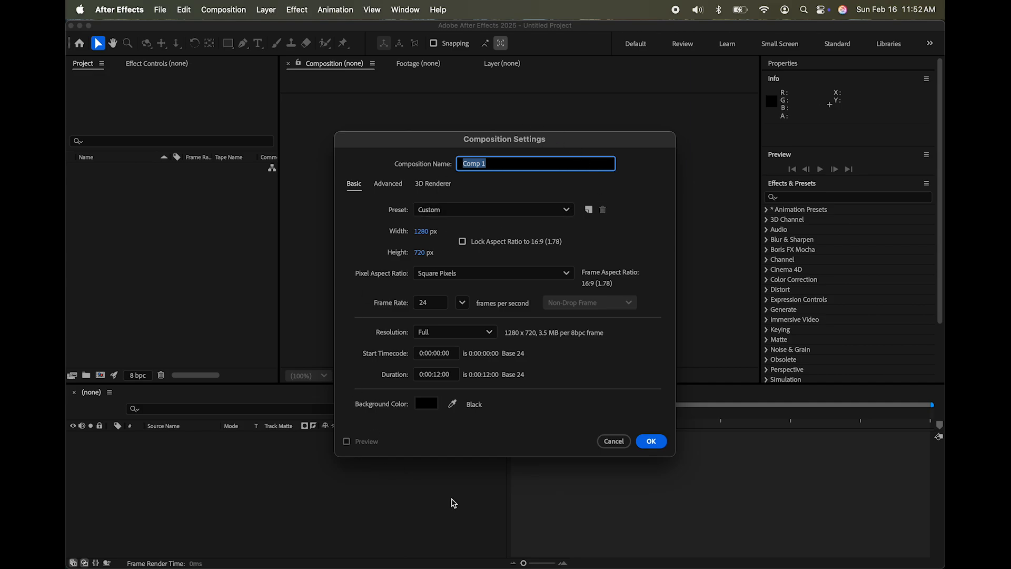
{"action": "left_click", "coordinate": [624, 445]}
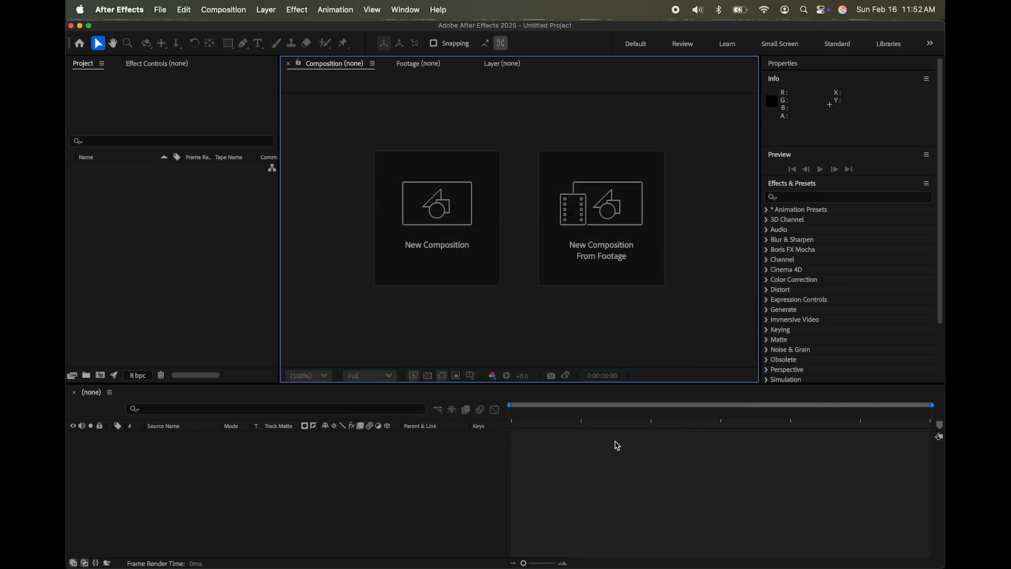
{"action": "left_click", "coordinate": [233, 15]}
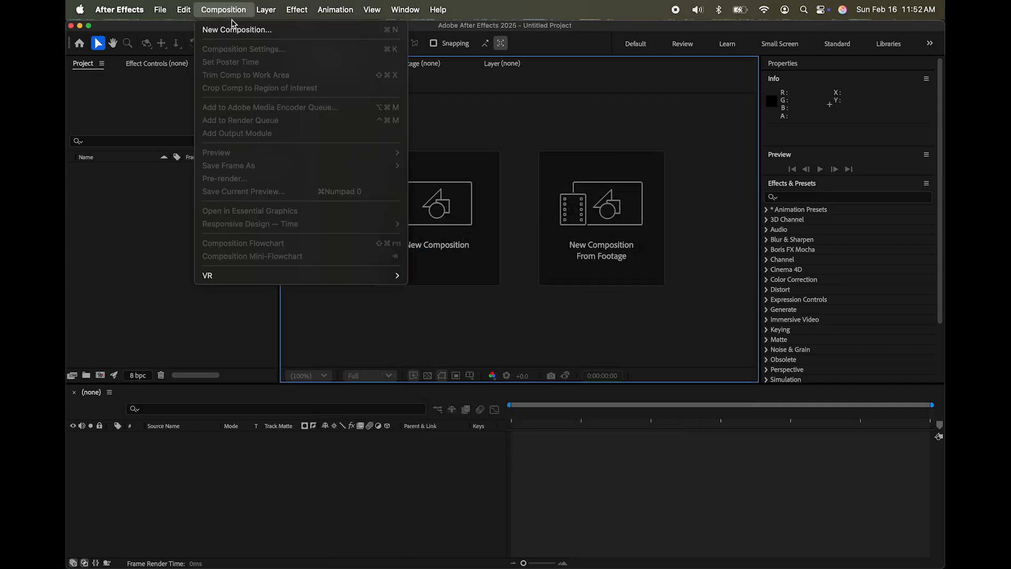
{"action": "left_click", "coordinate": [233, 30]}
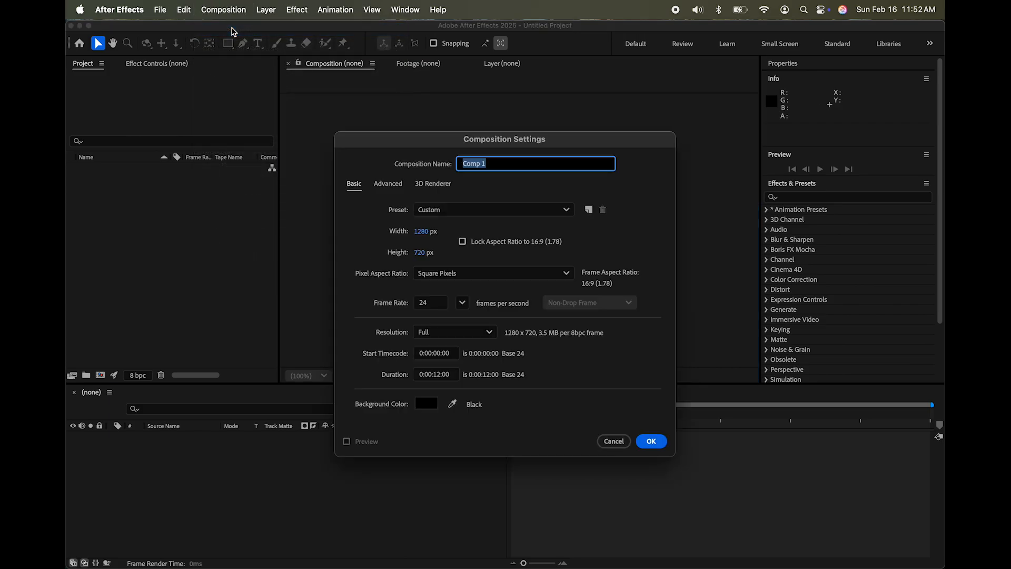
{"action": "left_click", "coordinate": [613, 442]}
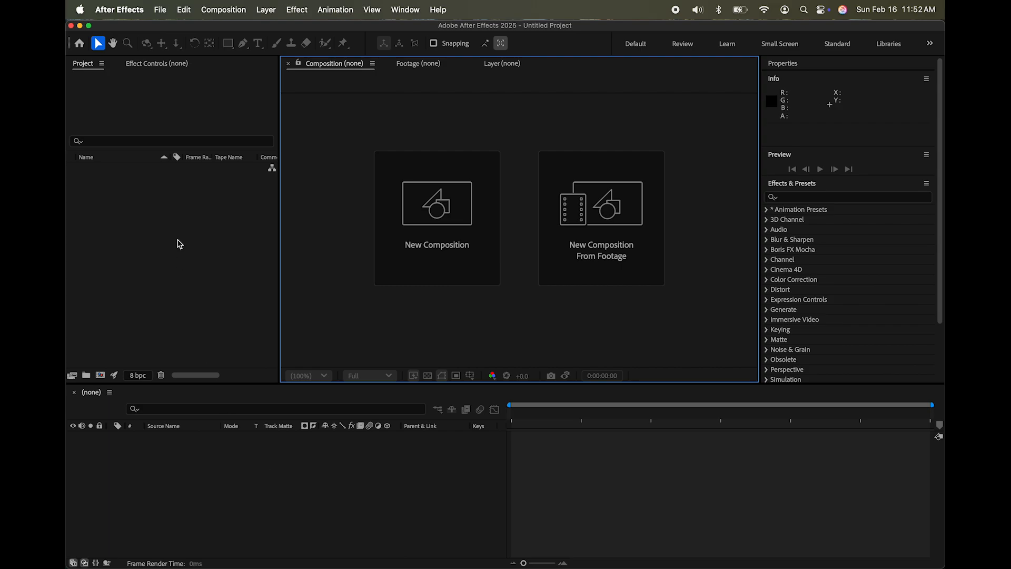
Start a new composition and name it "Spaceship 1".
{"action": "left_click", "coordinate": [227, 10]}
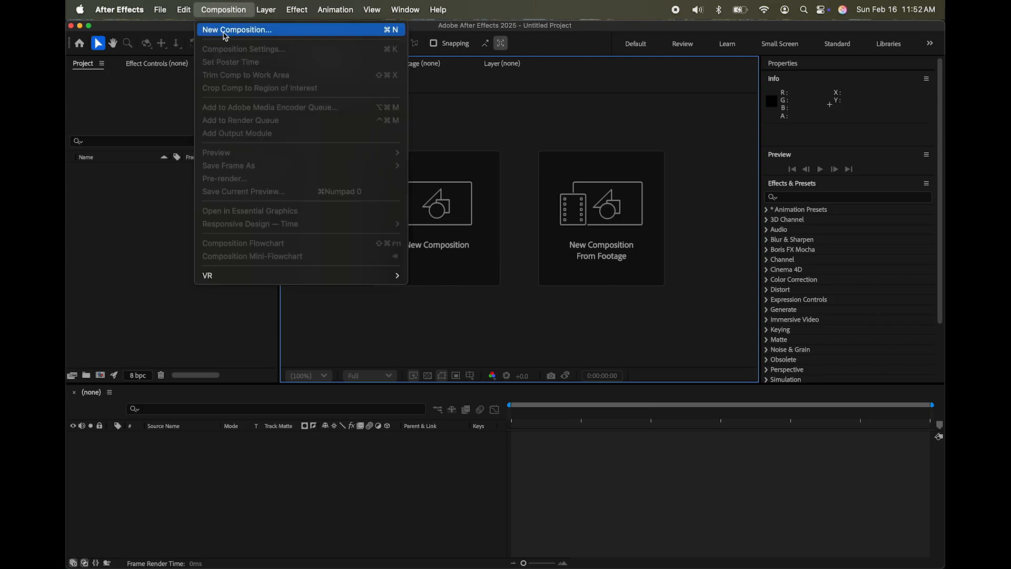
{"action": "left_click", "coordinate": [225, 32]}
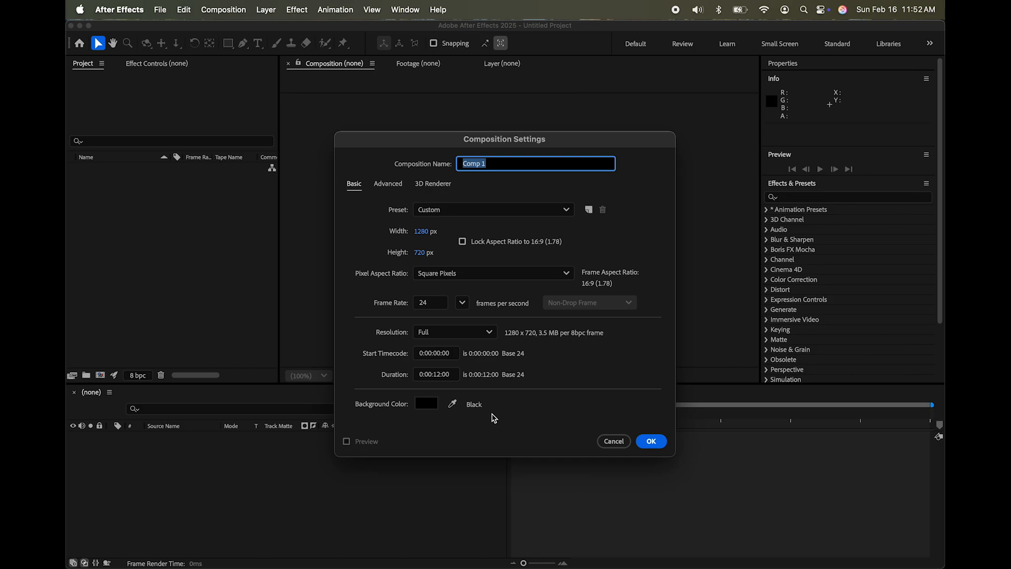
{"action": "left_click", "coordinate": [499, 166]}
{"action": "left_click_drag", "start_coordinate": [499, 167], "coordinate": [452, 163]}
{"action": "key", "text": "BackSpace"}
{"action": "type", "text": "Space sh"}
{"action": "key", "text": "BackSpace"}
{"action": "key", "text": "BackSpace"}
{"action": "key", "text": "BackSpace"}
{"action": "type", "text": "sh"}
Create the composition with the HD 1920x1080 24 fps preset and a duration of 0:00:10:00.
{"action": "left_click", "coordinate": [570, 211]}
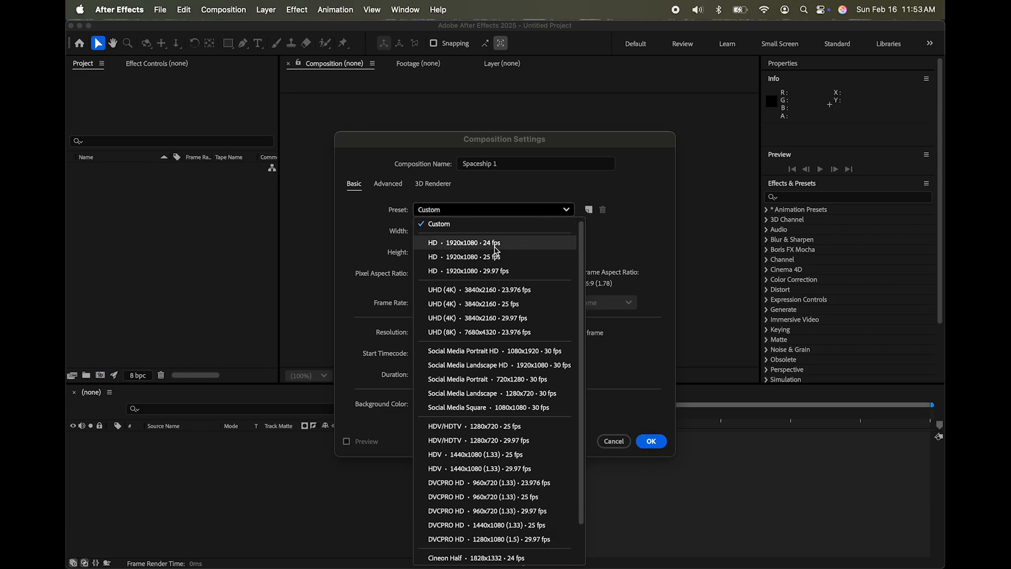
{"action": "left_click", "coordinate": [461, 243]}
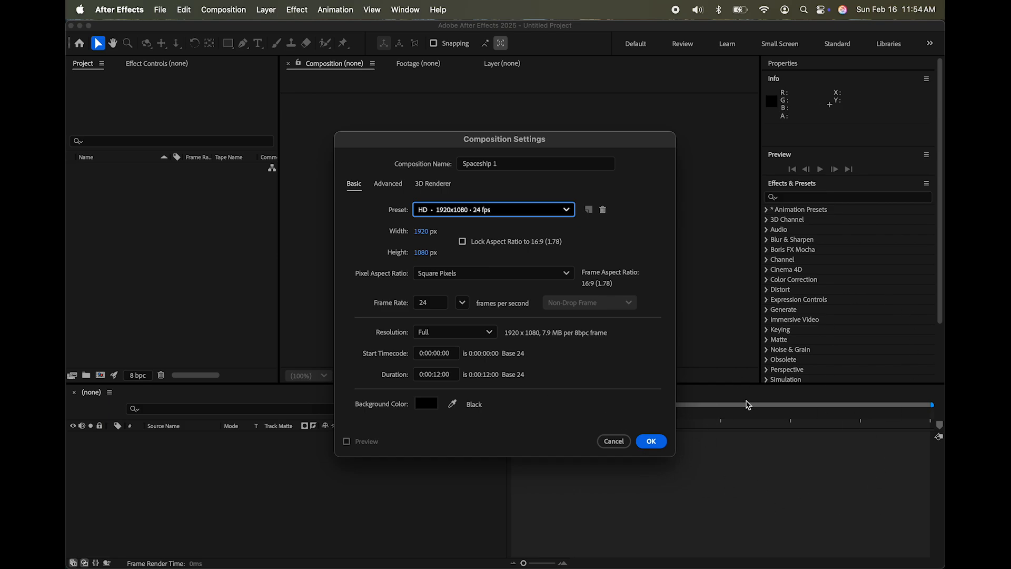
{"action": "left_click", "coordinate": [454, 375]}
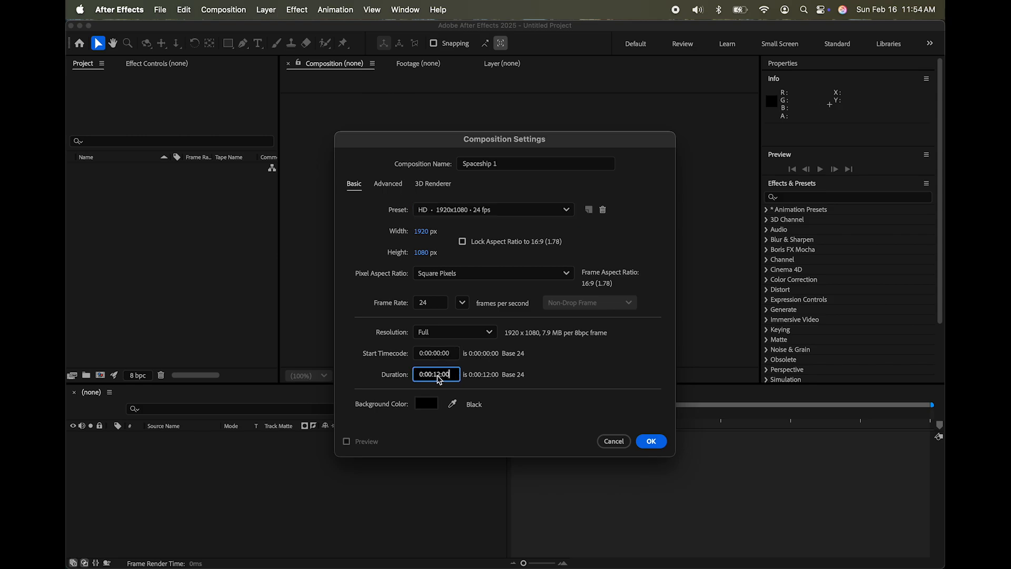
{"action": "left_click", "coordinate": [449, 380]}
{"action": "left_click_drag", "start_coordinate": [449, 381], "coordinate": [440, 382]}
{"action": "type", "text": "0"}
{"action": "left_click", "coordinate": [652, 441]}
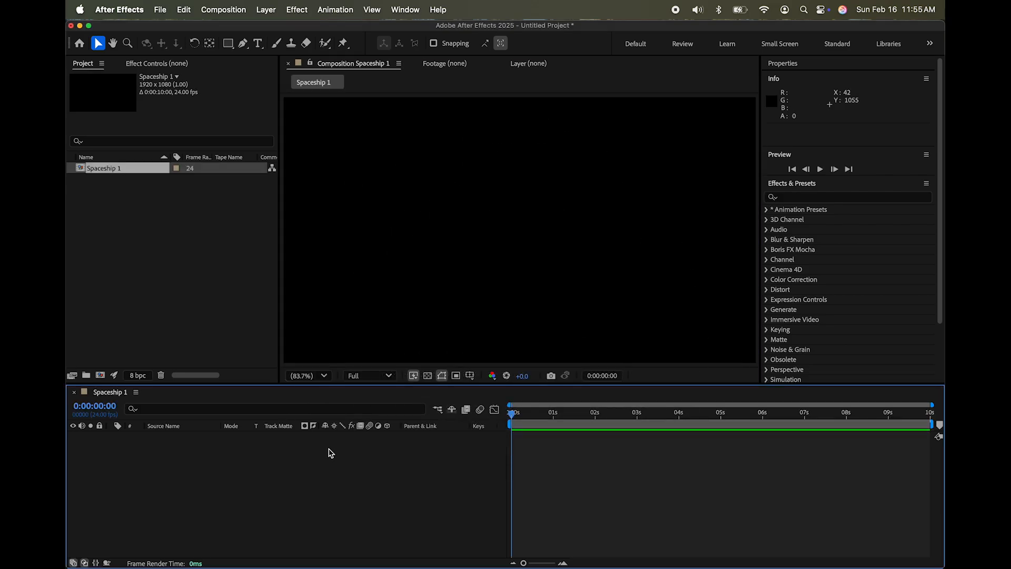
Switch to Finder and expand the star ship folder on the Movies drive, with the window moved clear of the Project panel.
{"action": "mouse_move", "coordinate": [319, 553]}
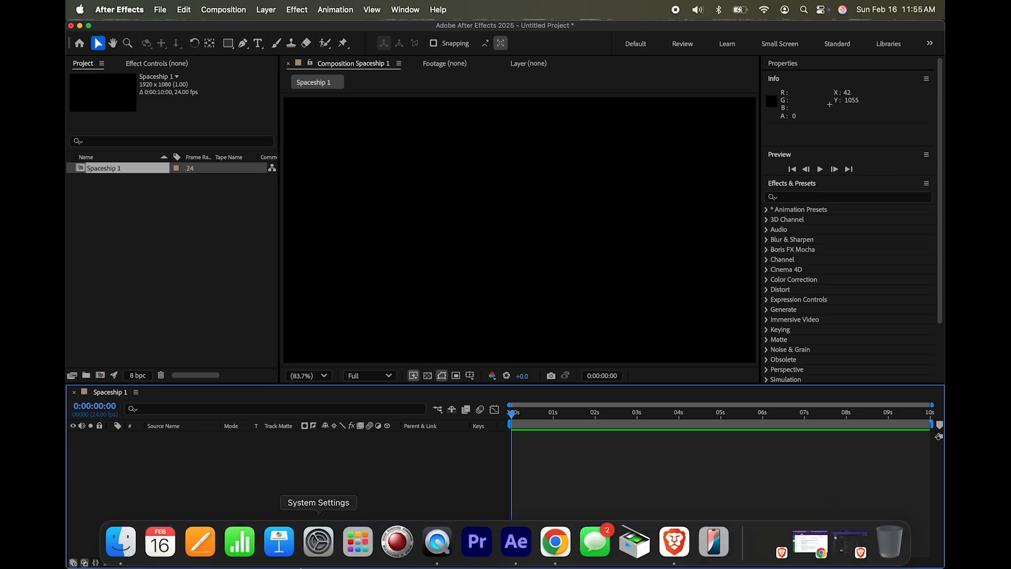
{"action": "left_click", "coordinate": [124, 549]}
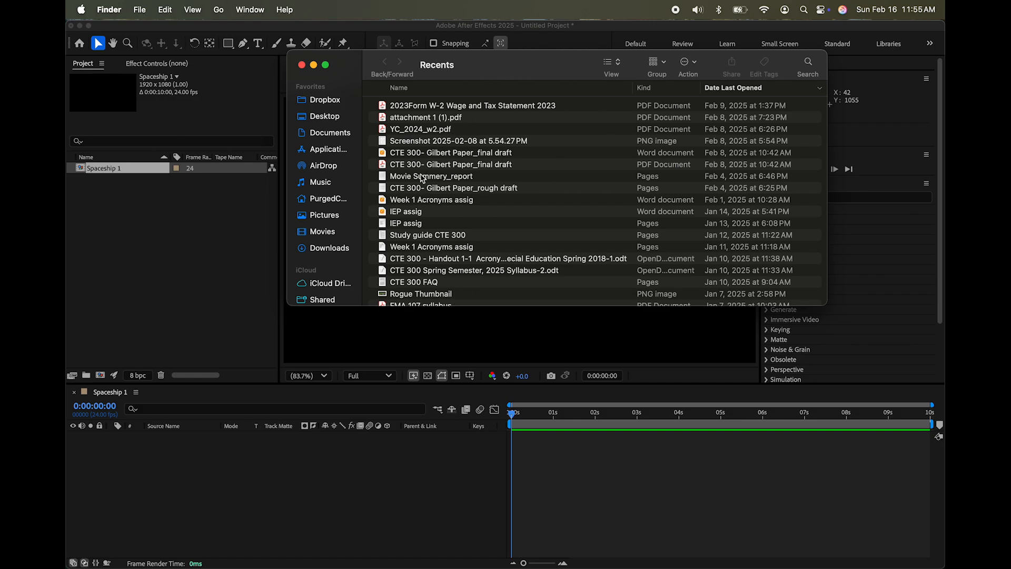
{"action": "left_click_drag", "start_coordinate": [499, 66], "coordinate": [617, 37]}
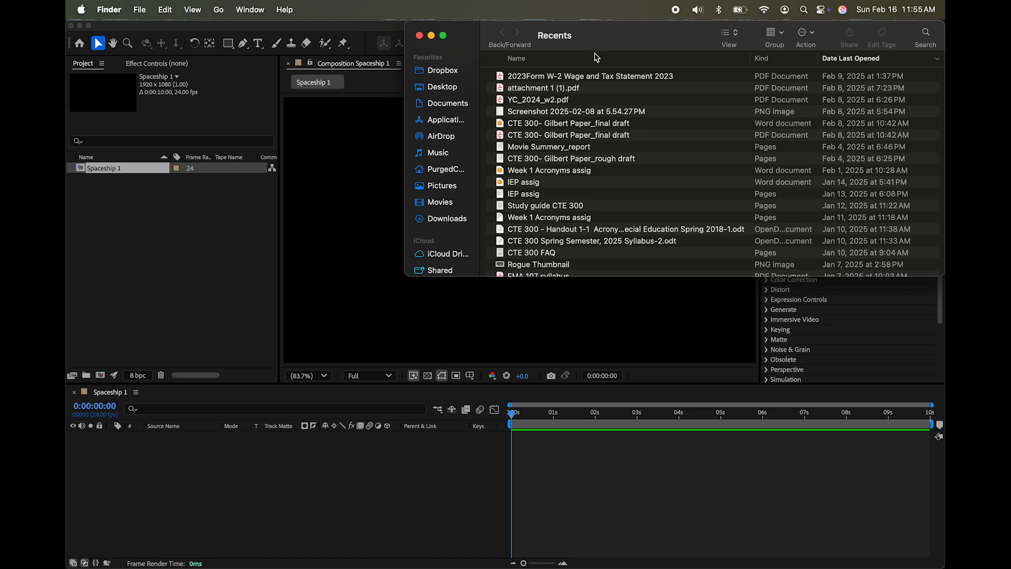
{"action": "left_click", "coordinate": [632, 41]}
{"action": "scroll", "coordinate": [453, 164], "scroll_direction": "down", "scroll_amount": 3}
{"action": "left_click", "coordinate": [442, 234]}
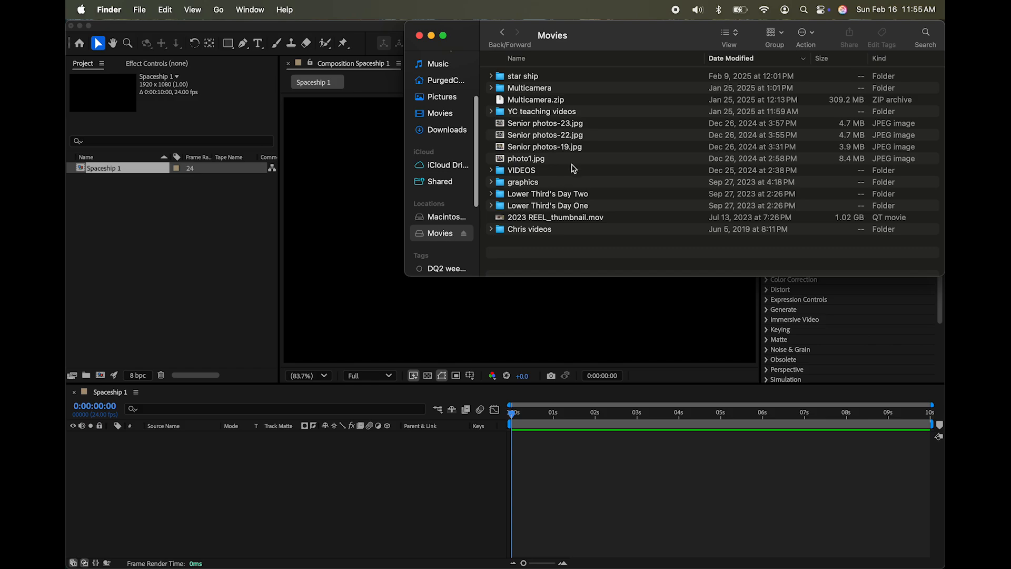
{"action": "left_click", "coordinate": [498, 78]}
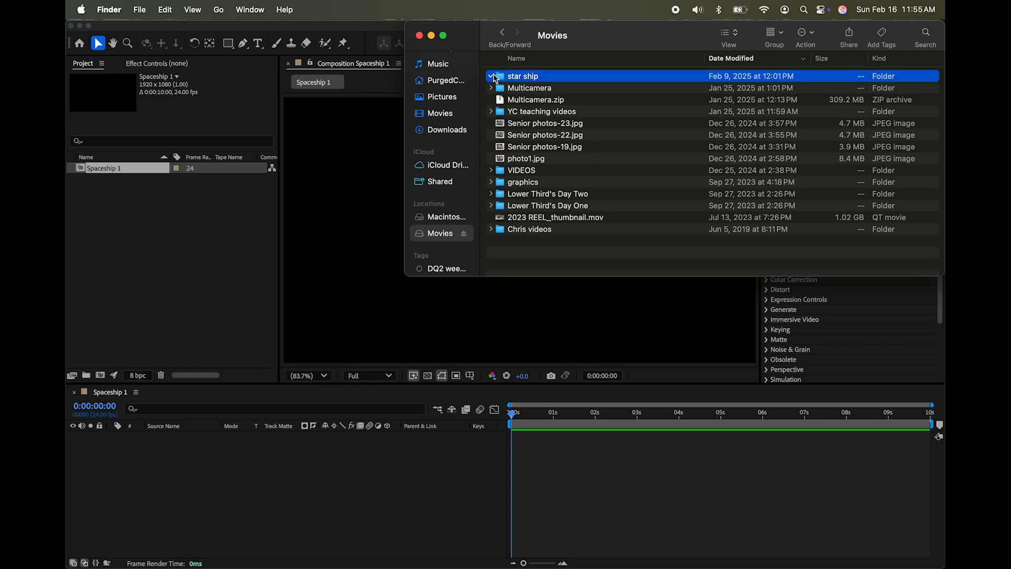
{"action": "left_click", "coordinate": [491, 77]}
Preview the star ship clips one after another, from A001_10121211_C007_1.mov to A001_10121144_C003_1.mov.
{"action": "left_click", "coordinate": [541, 133]}
{"action": "key", "text": "space"}
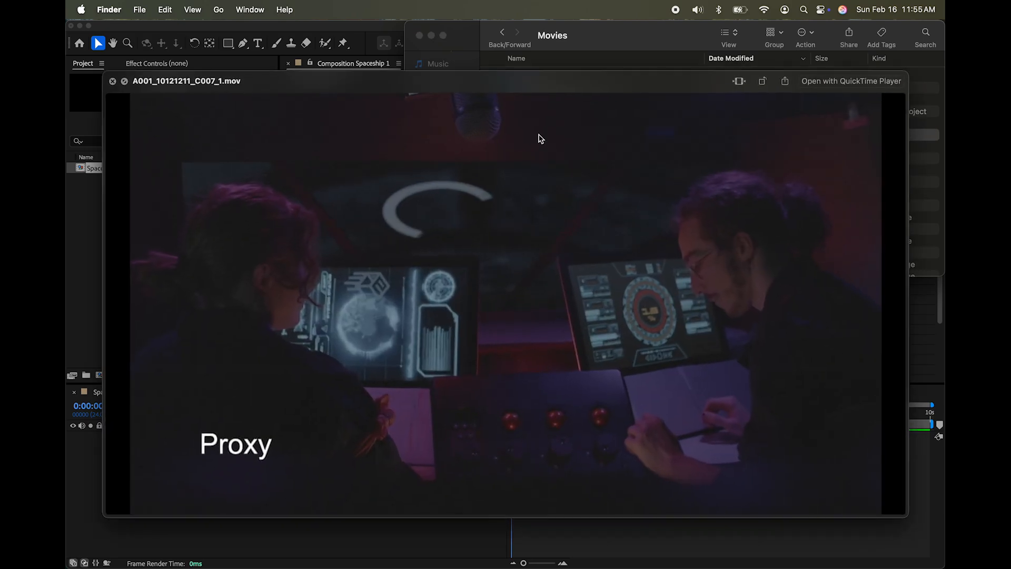
{"action": "key", "text": "Down"}
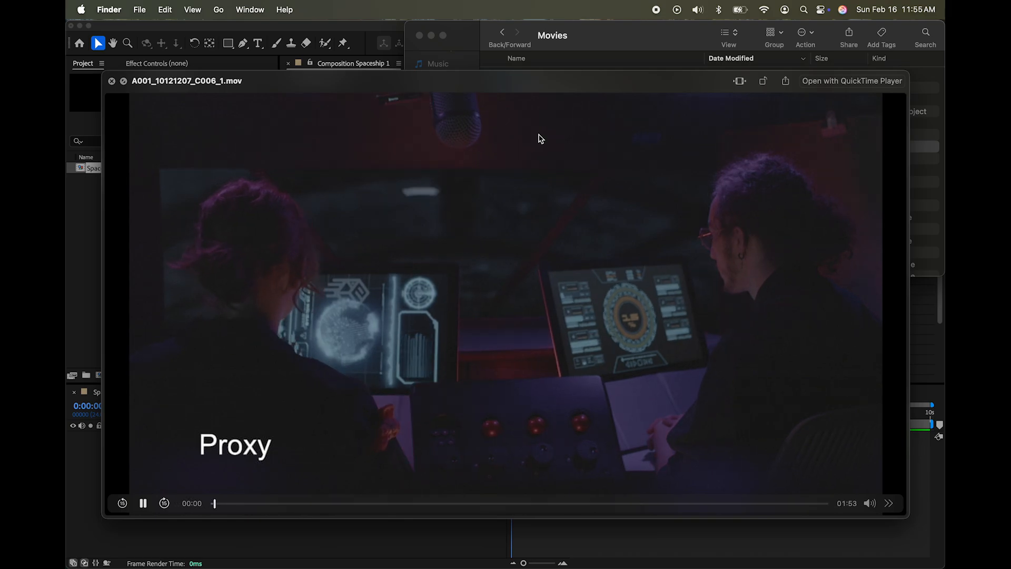
{"action": "key", "text": "Down"}
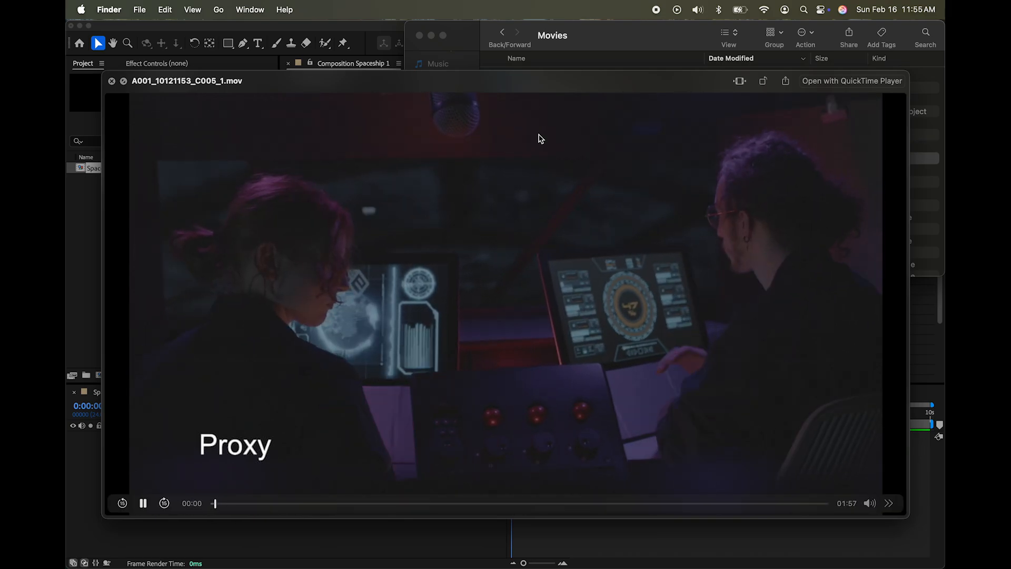
{"action": "key", "text": "Down"}
{"action": "key", "text": "space"}
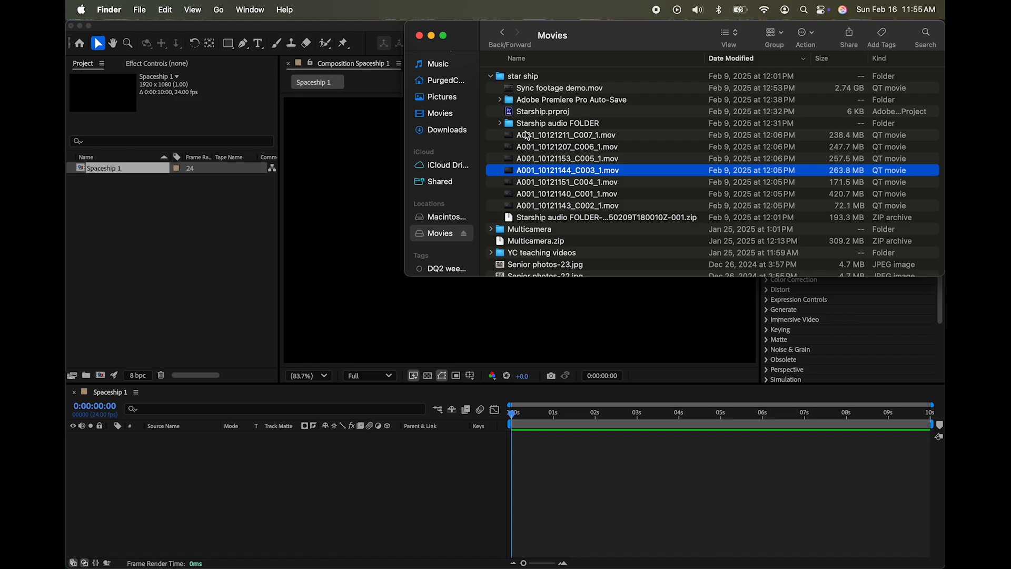
Import A001_10121211_C007_1.mov into the After Effects project and add it as a layer to the Spaceship 1 timeline.
{"action": "left_click", "coordinate": [527, 136]}
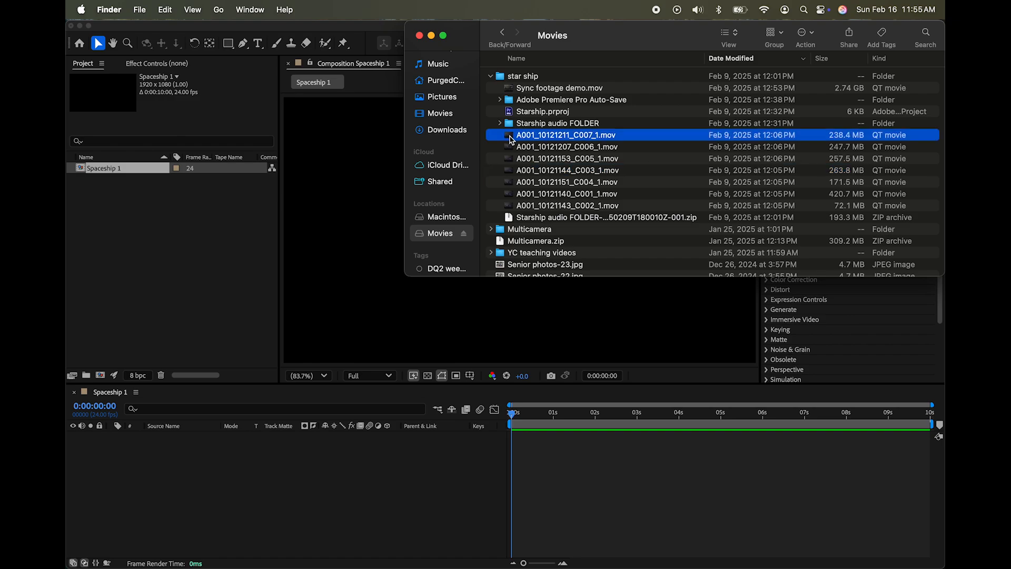
{"action": "left_click_drag", "start_coordinate": [510, 140], "coordinate": [162, 264]}
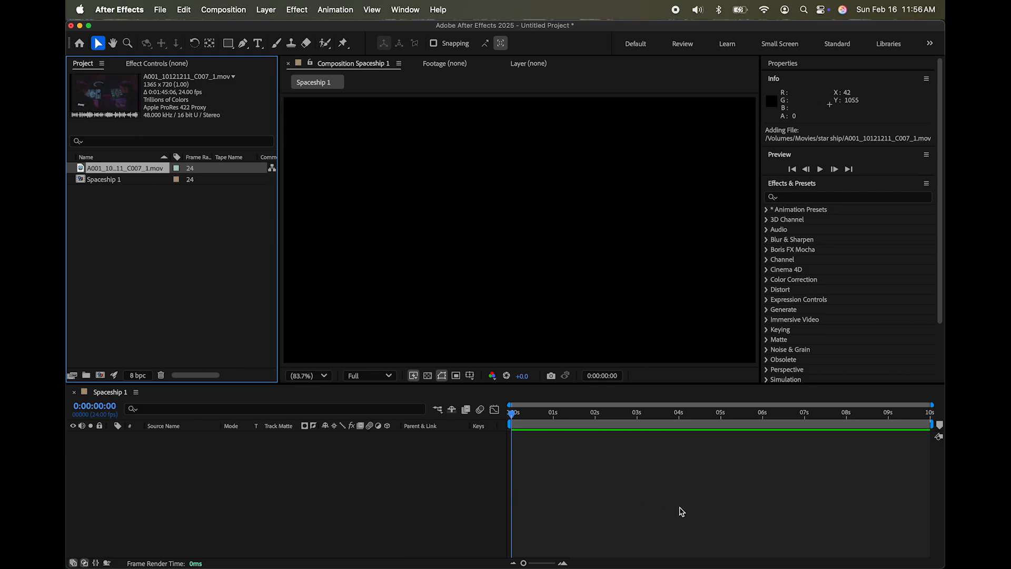
{"action": "left_click", "coordinate": [108, 394]}
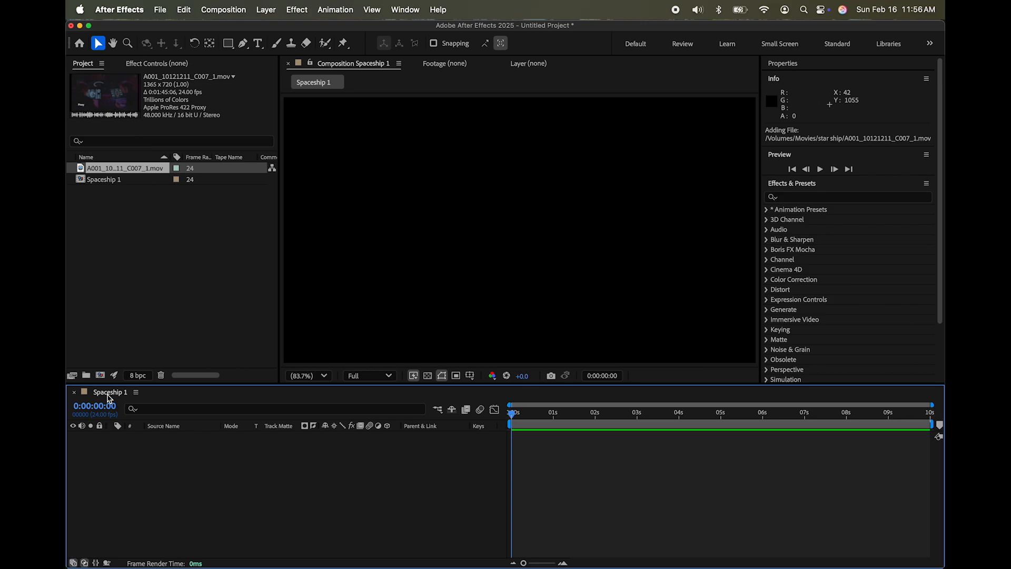
{"action": "left_click", "coordinate": [229, 11]}
{"action": "left_click", "coordinate": [130, 334]}
{"action": "left_click_drag", "start_coordinate": [81, 171], "coordinate": [117, 463]}
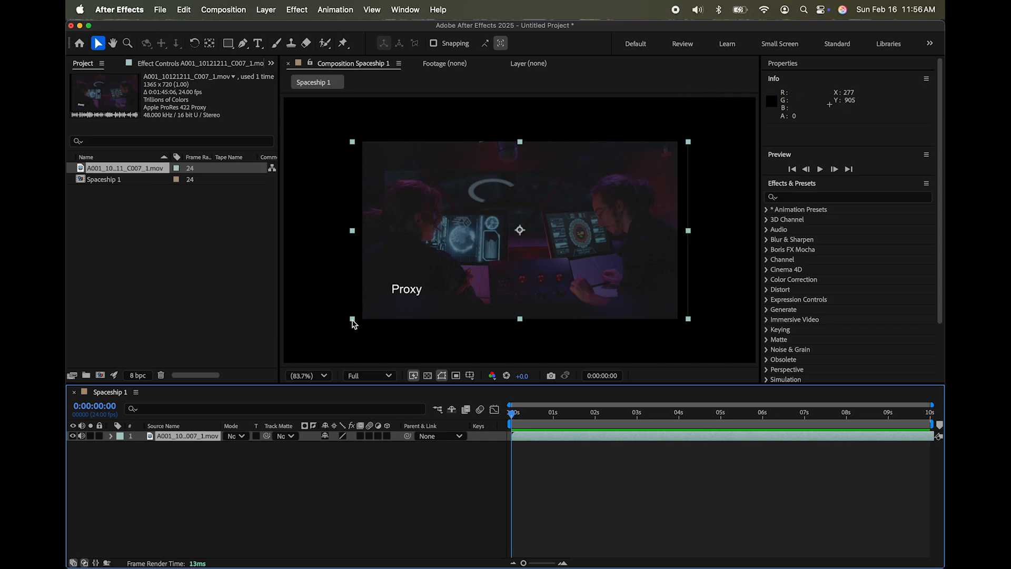
Try scaling the clip up from its lower-left corner in the composition, and undo the scaling.
{"action": "left_click_drag", "start_coordinate": [353, 319], "coordinate": [267, 381]}
{"action": "key", "text": "super+z"}
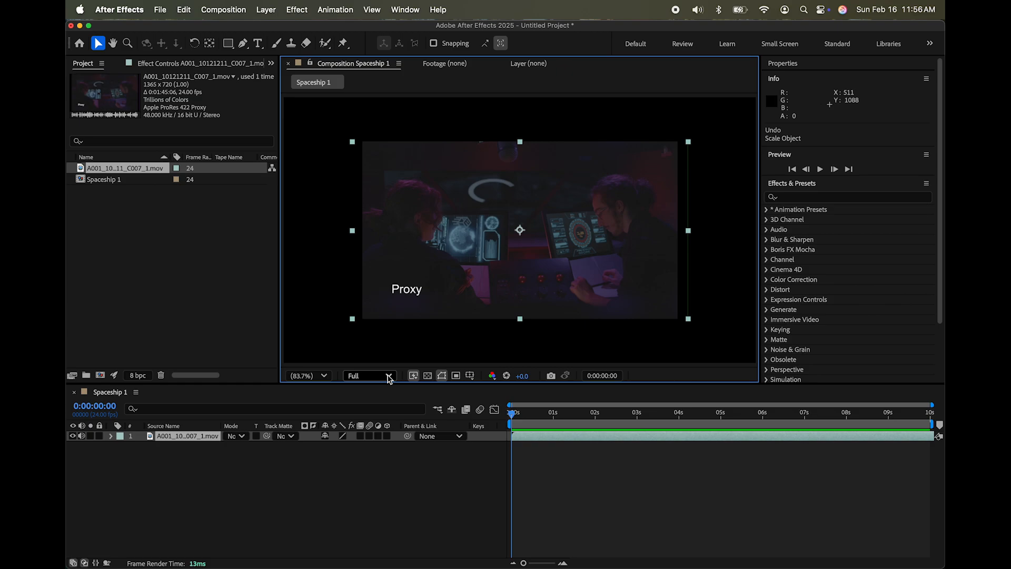
Apply the HDV/HDTV 1280x720 29.97 fps preset in the Spaceship 1 composition settings, with the dialog moved clear of the preview.
{"action": "left_click", "coordinate": [221, 10]}
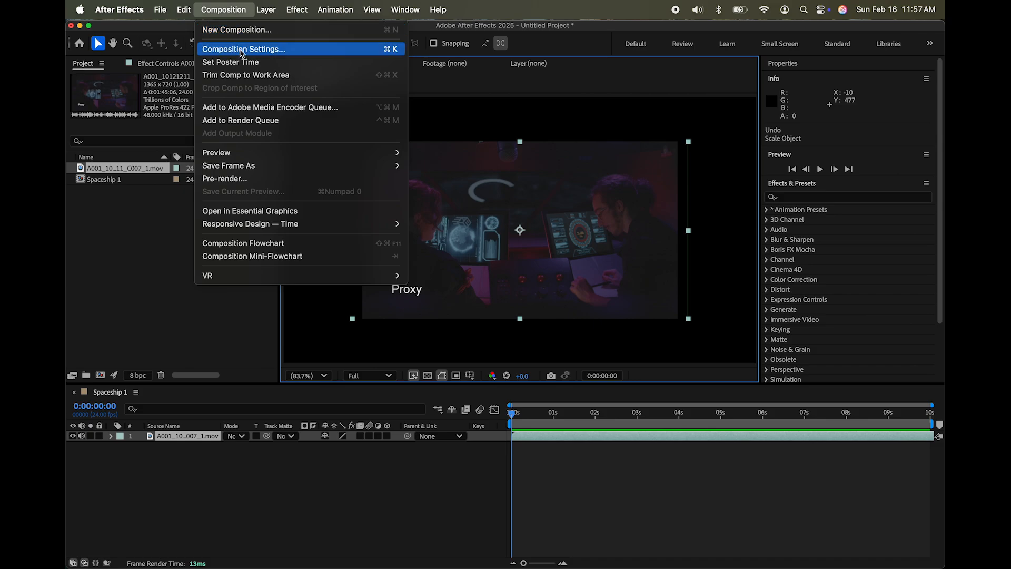
{"action": "left_click", "coordinate": [270, 52]}
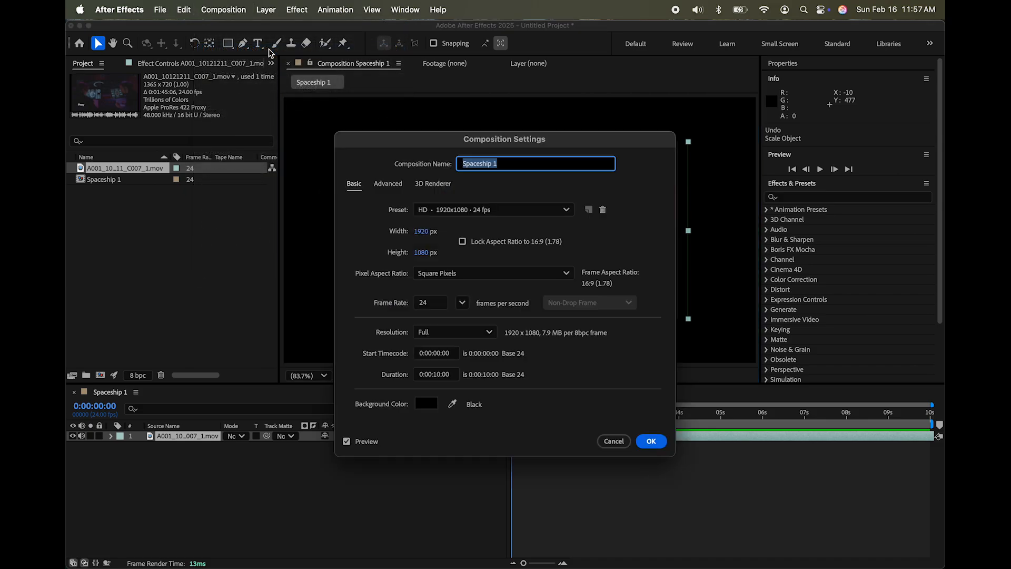
{"action": "left_click_drag", "start_coordinate": [525, 140], "coordinate": [342, 51]}
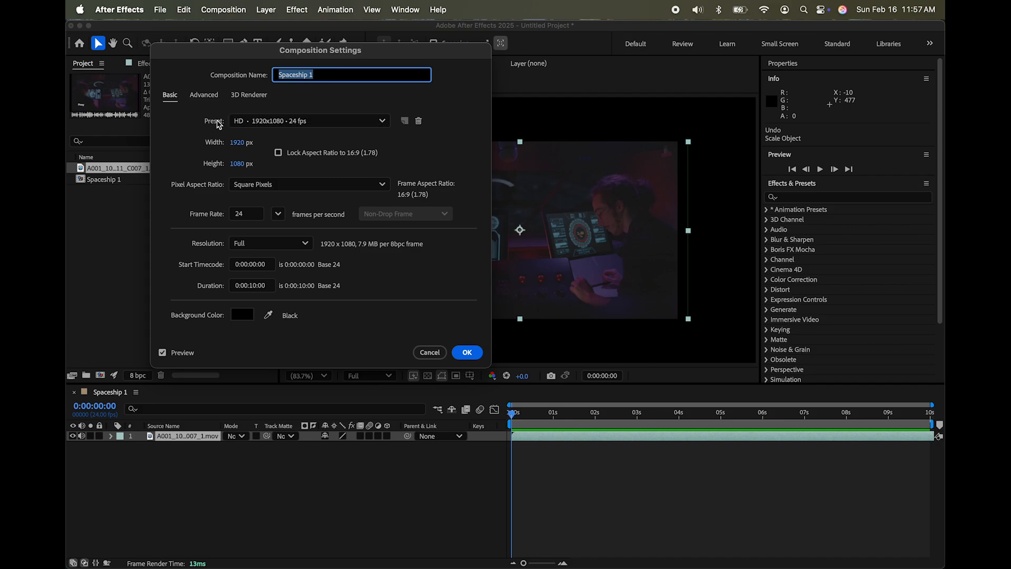
{"action": "left_click", "coordinate": [384, 122]}
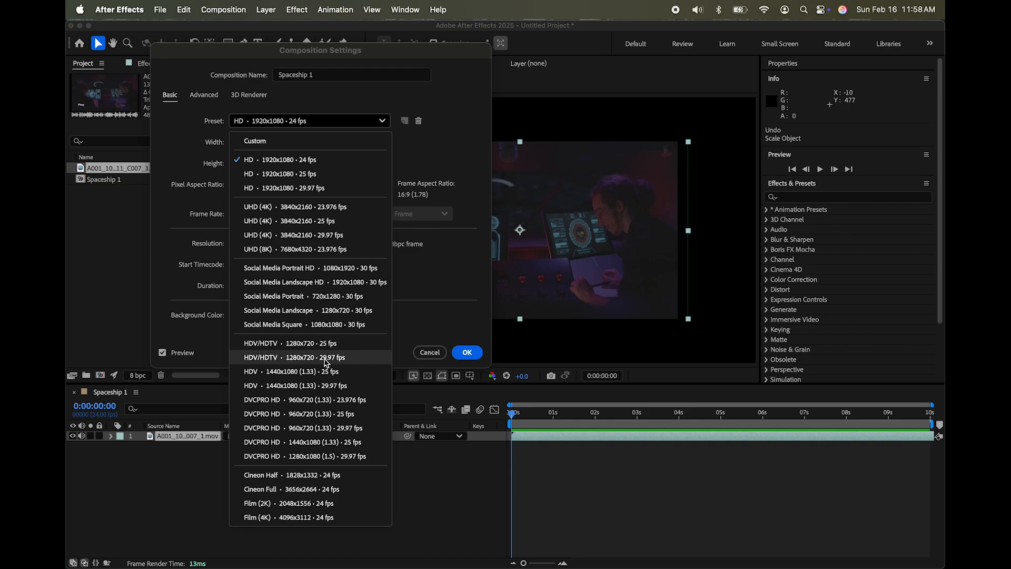
{"action": "left_click", "coordinate": [292, 360]}
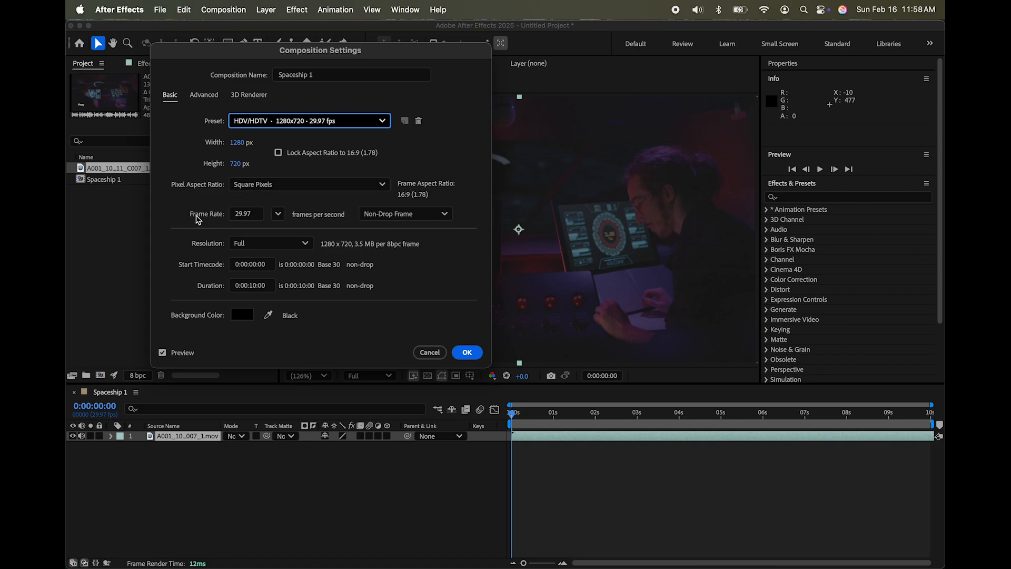
Set the composition's frame rate to 24 frames per second.
{"action": "left_click", "coordinate": [256, 216]}
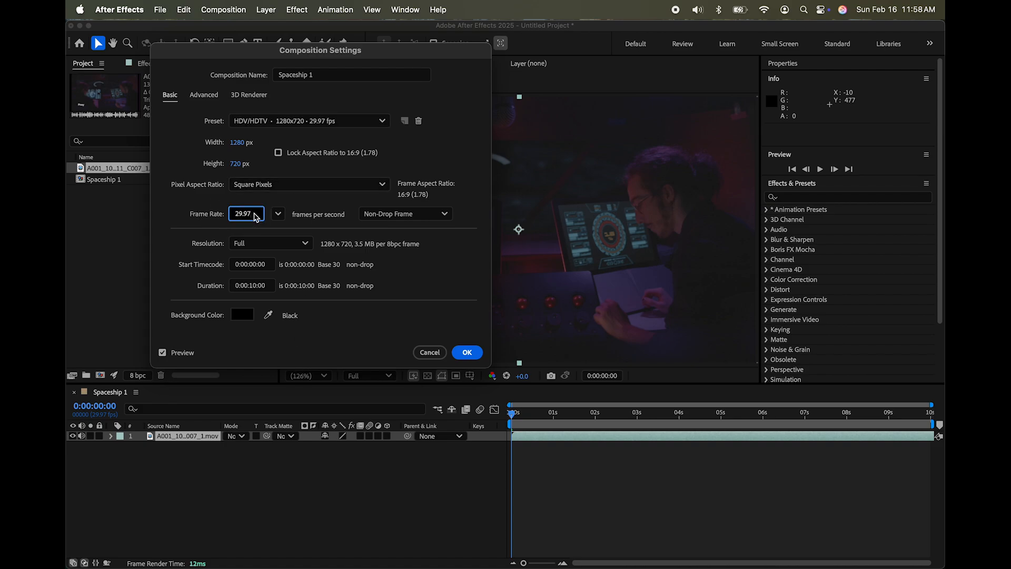
{"action": "left_click_drag", "start_coordinate": [256, 216], "coordinate": [219, 215]}
{"action": "type", "text": "24"}
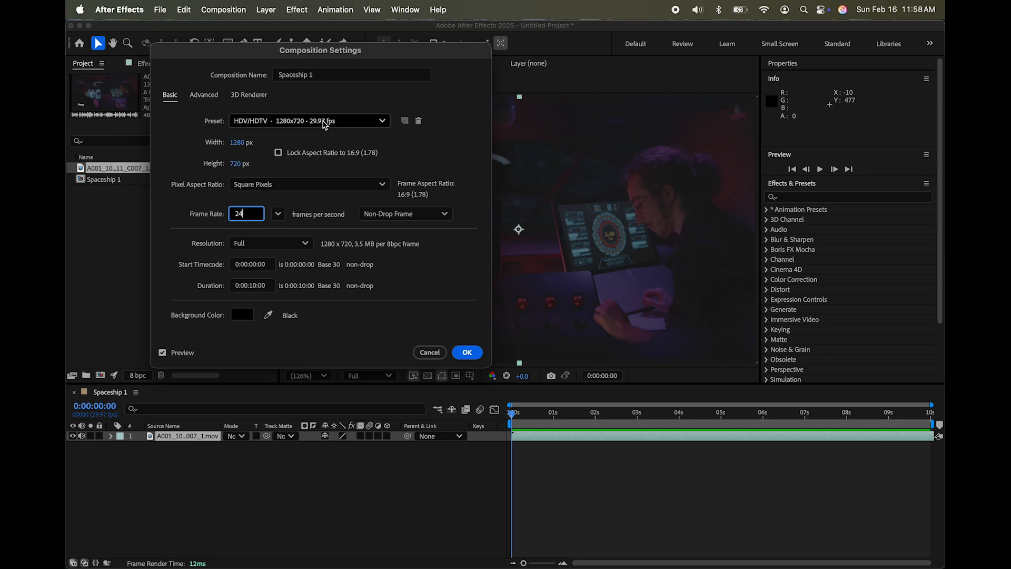
{"action": "left_click", "coordinate": [348, 316]}
Set the composition's duration to 0:00:15:00, accept the settings and show the full duration in the timeline.
{"action": "left_click", "coordinate": [257, 287]}
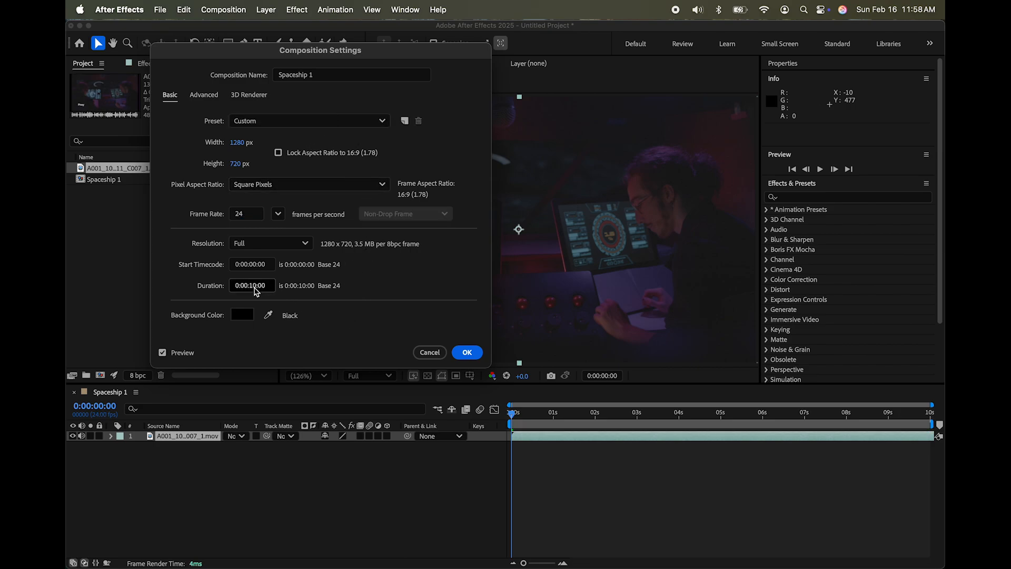
{"action": "left_click", "coordinate": [255, 288]}
{"action": "left_click_drag", "start_coordinate": [256, 286], "coordinate": [252, 286]}
{"action": "left_click", "coordinate": [331, 337]}
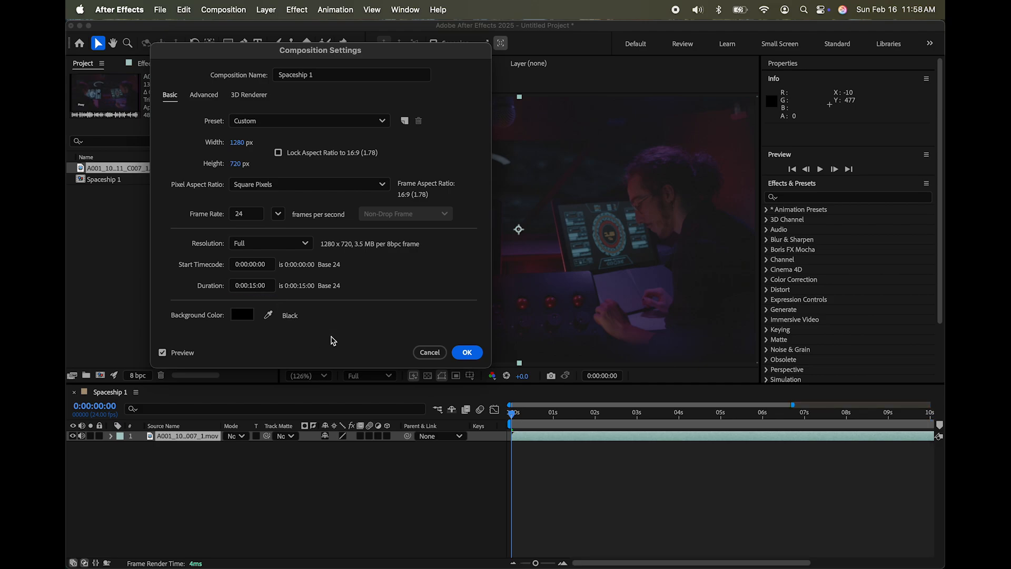
{"action": "left_click", "coordinate": [477, 356]}
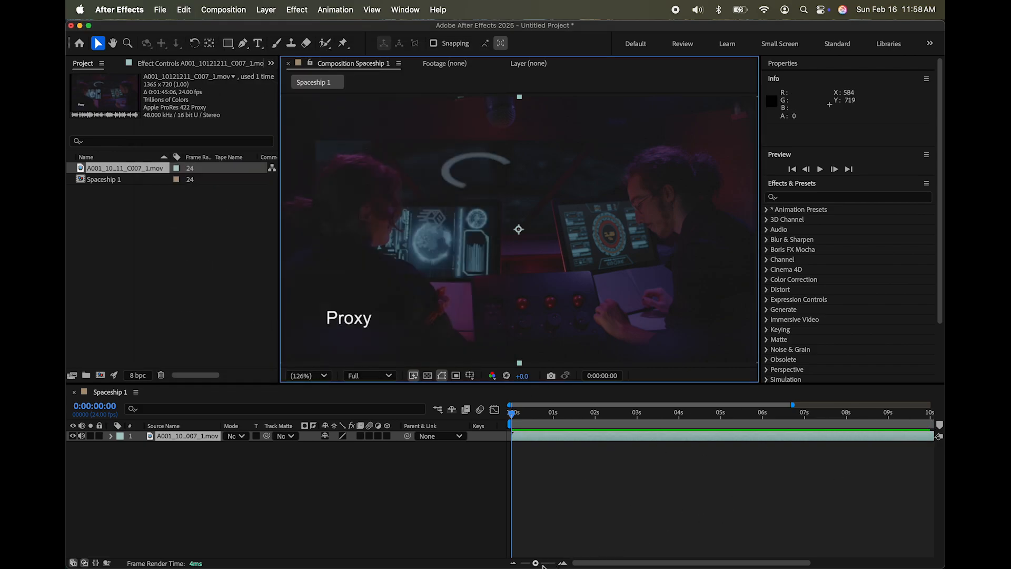
{"action": "mouse_move", "coordinate": [536, 564]}
{"action": "left_mouse_down"}
{"action": "mouse_move", "coordinate": [557, 565]}
{"action": "mouse_move", "coordinate": [523, 564]}
{"action": "left_mouse_up"}
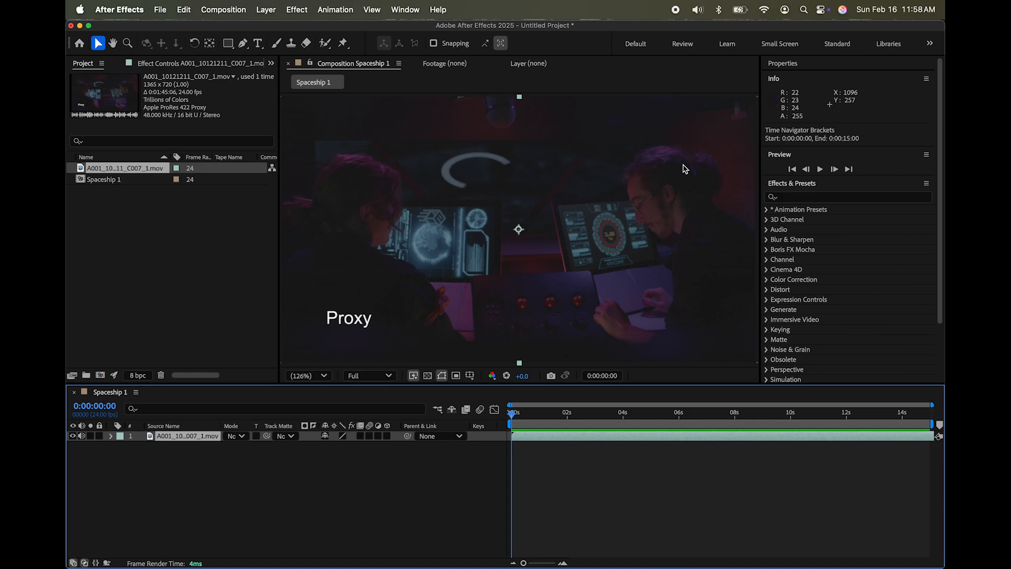
View the composition at 400%, Fit, 50% and 25% magnification in turn.
{"action": "left_click", "coordinate": [322, 375]}
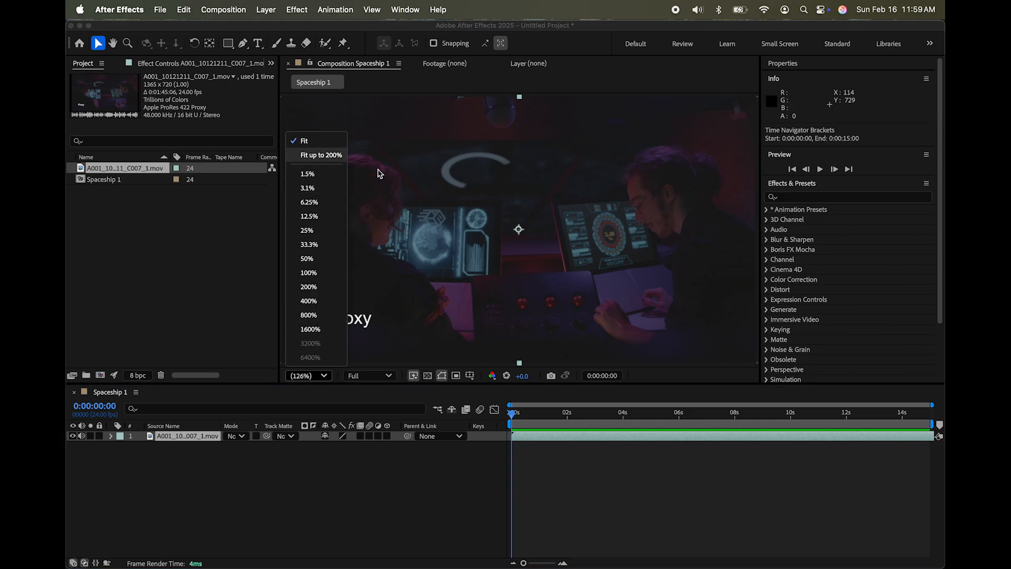
{"action": "left_click", "coordinate": [454, 248]}
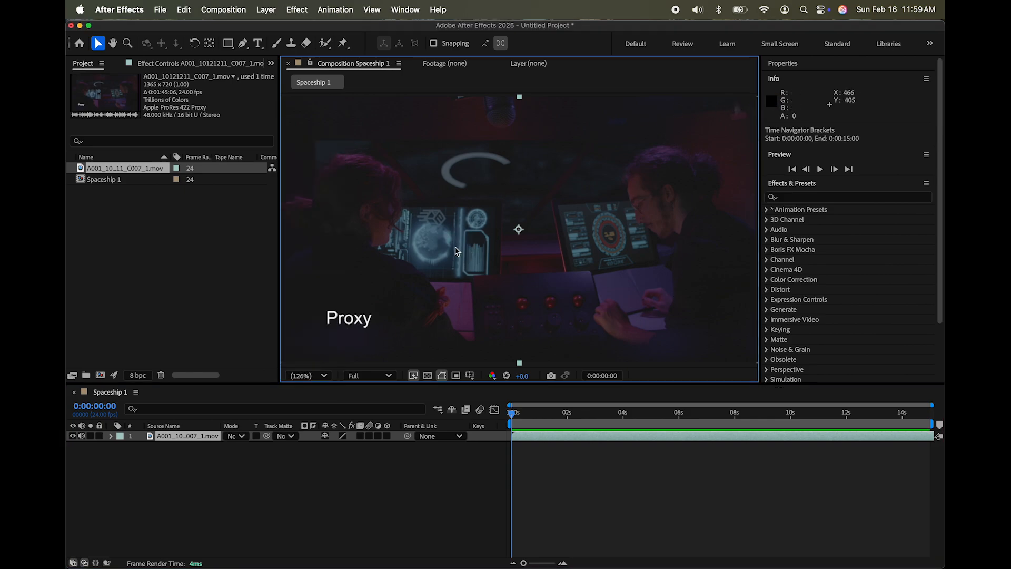
{"action": "left_click", "coordinate": [323, 376]}
{"action": "left_click", "coordinate": [309, 301]}
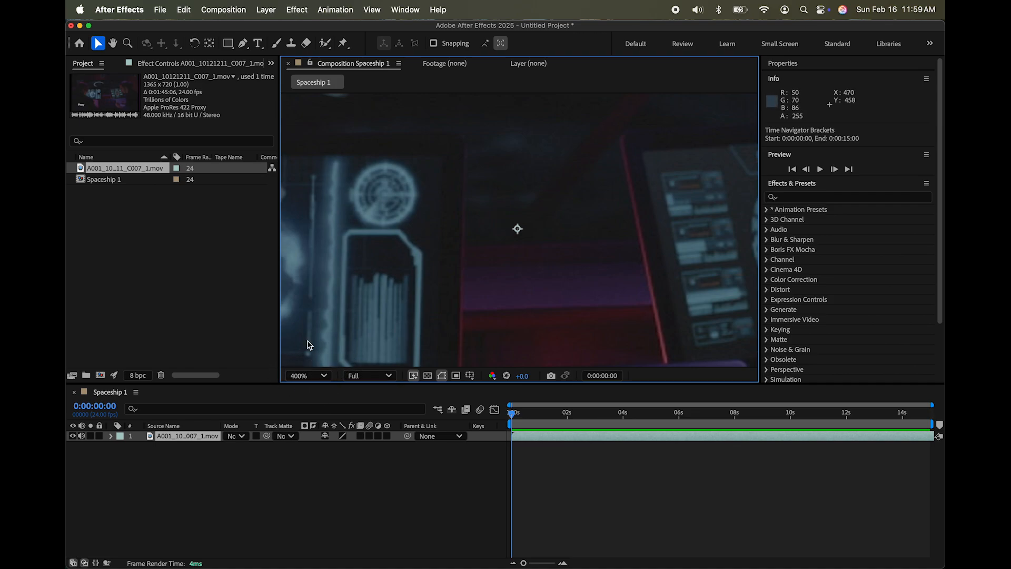
{"action": "left_click", "coordinate": [325, 376]}
{"action": "left_click", "coordinate": [328, 141]}
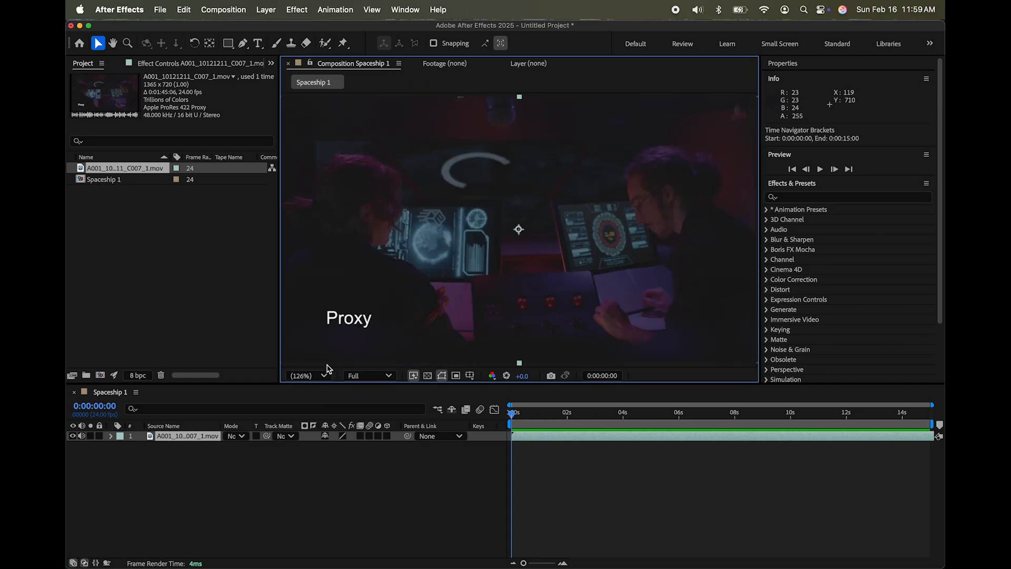
{"action": "left_click", "coordinate": [325, 376]}
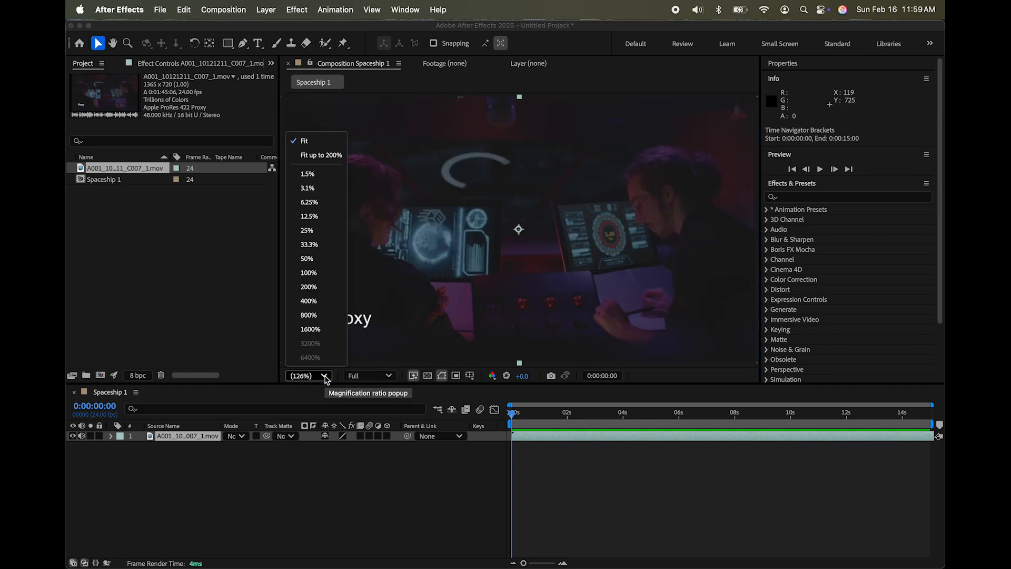
{"action": "left_click", "coordinate": [323, 259]}
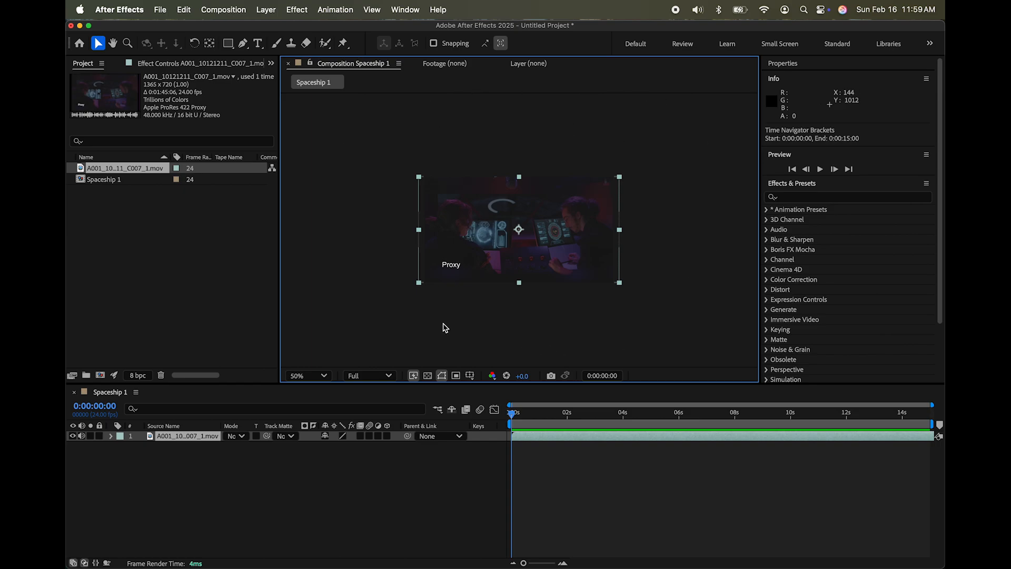
{"action": "left_click", "coordinate": [325, 376]}
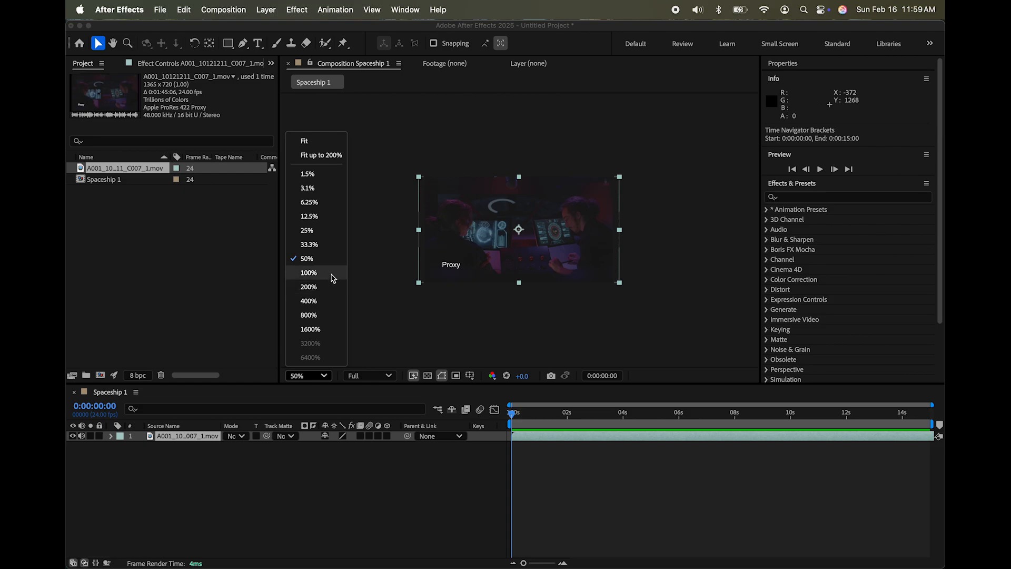
{"action": "left_click", "coordinate": [330, 233]}
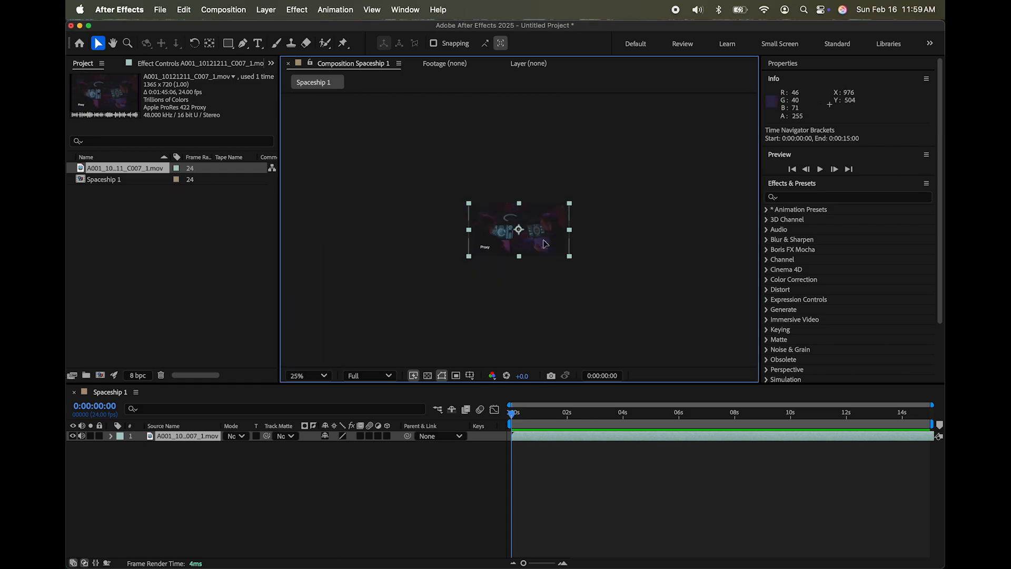
Try moving the clip outside the composition frame, and undo the moves.
{"action": "left_click_drag", "start_coordinate": [545, 244], "coordinate": [684, 274]}
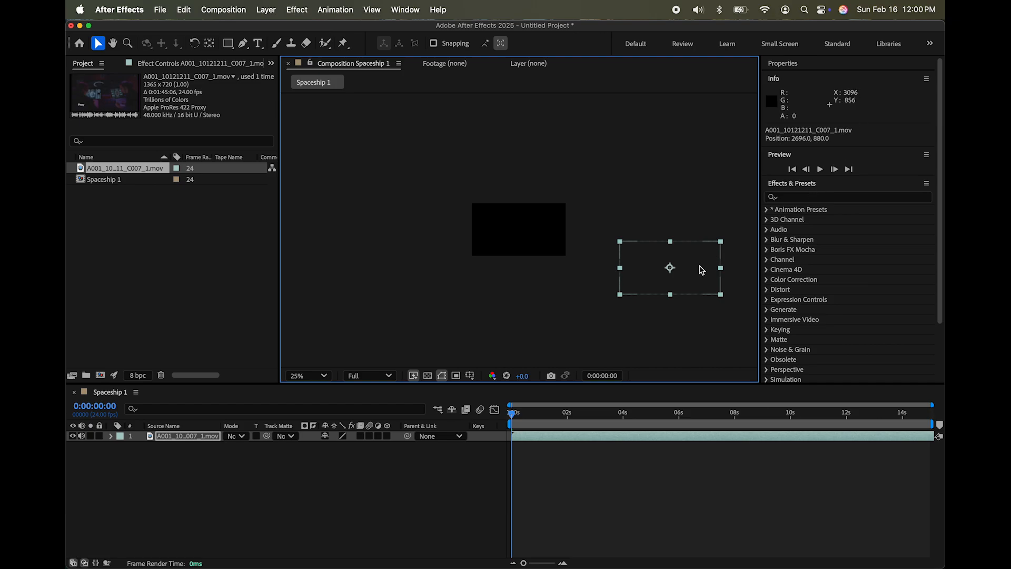
{"action": "left_click_drag", "start_coordinate": [702, 269], "coordinate": [635, 230]}
{"action": "key", "text": "super+z"}
{"action": "key", "text": "super+z"}
{"action": "key", "text": "super+z"}
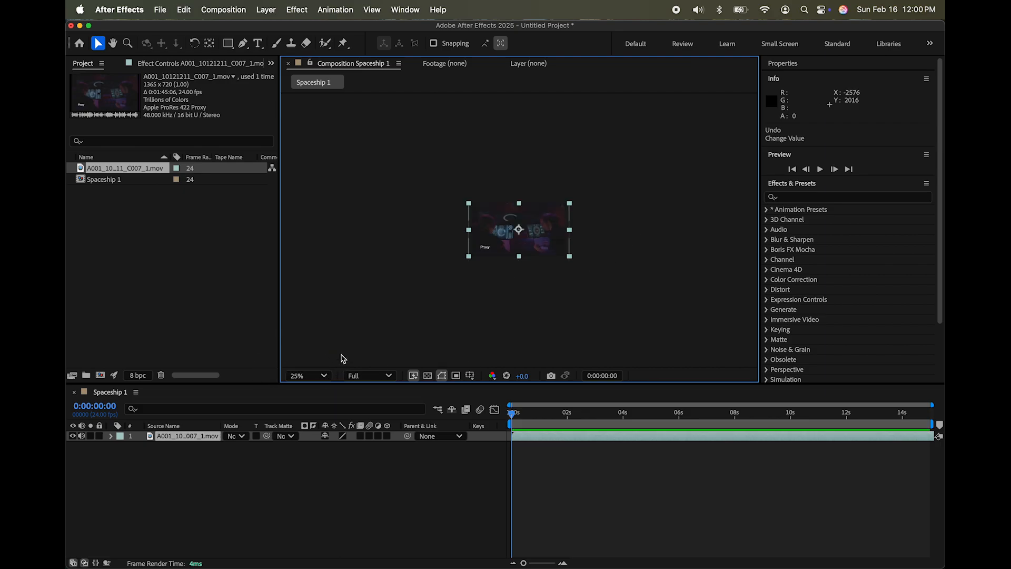
Fit the composition in the viewer and preview its playback, stopping at about 5 seconds.
{"action": "left_click", "coordinate": [322, 375]}
{"action": "left_click", "coordinate": [331, 139]}
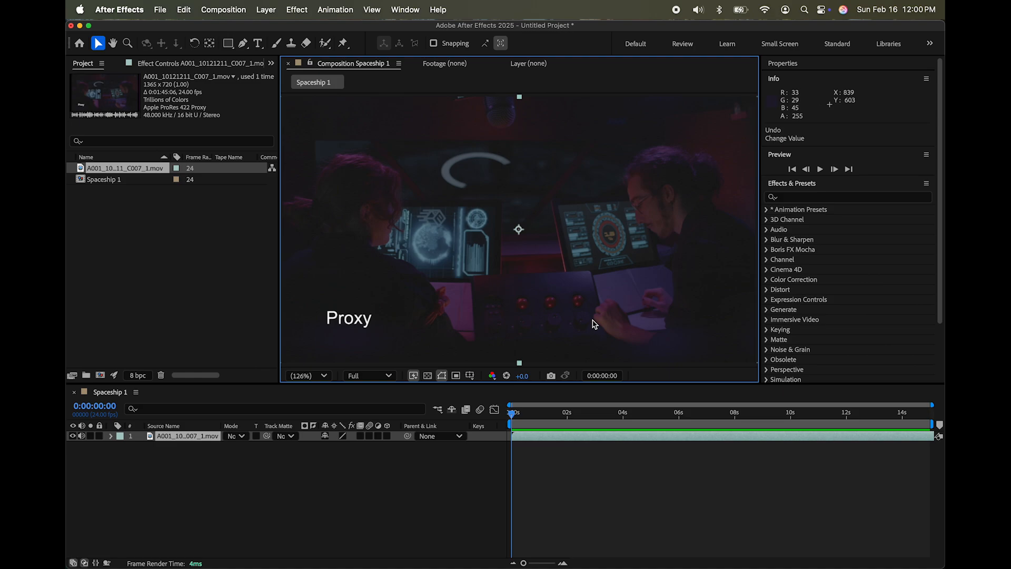
{"action": "key", "text": "space"}
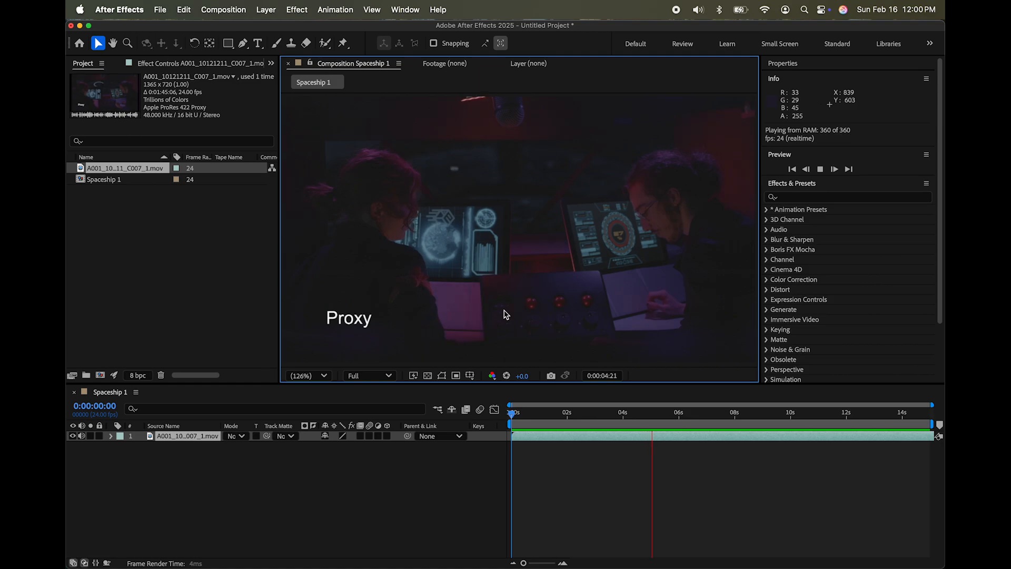
{"action": "key", "text": "space"}
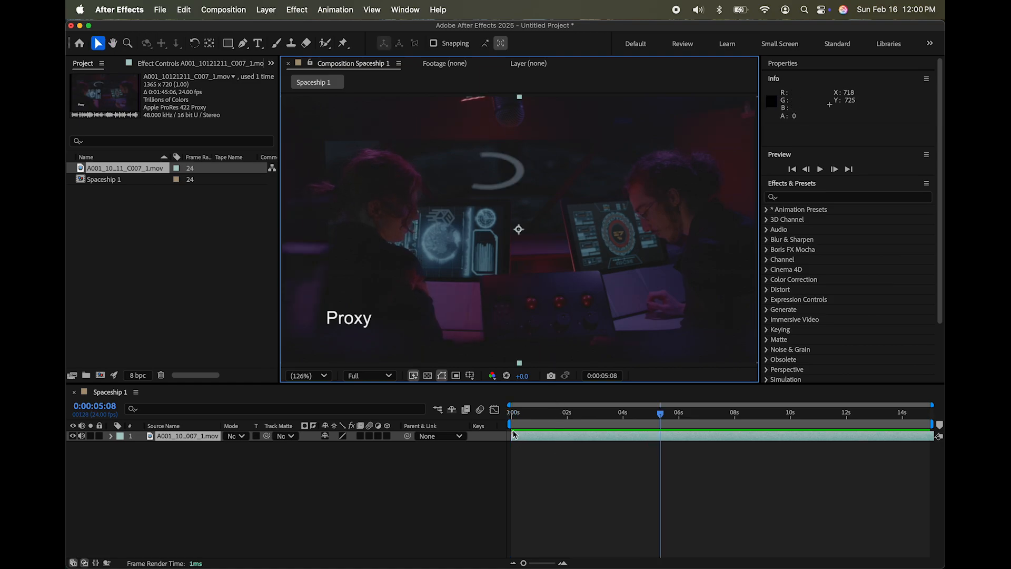
With the playhead at 0:00:04:00, trim about 2 seconds off the clip's start and slide the layer back to the timeline's beginning.
{"action": "mouse_move", "coordinate": [512, 437]}
{"action": "left_mouse_down"}
{"action": "mouse_move", "coordinate": [609, 434]}
{"action": "mouse_move", "coordinate": [508, 439]}
{"action": "left_mouse_up"}
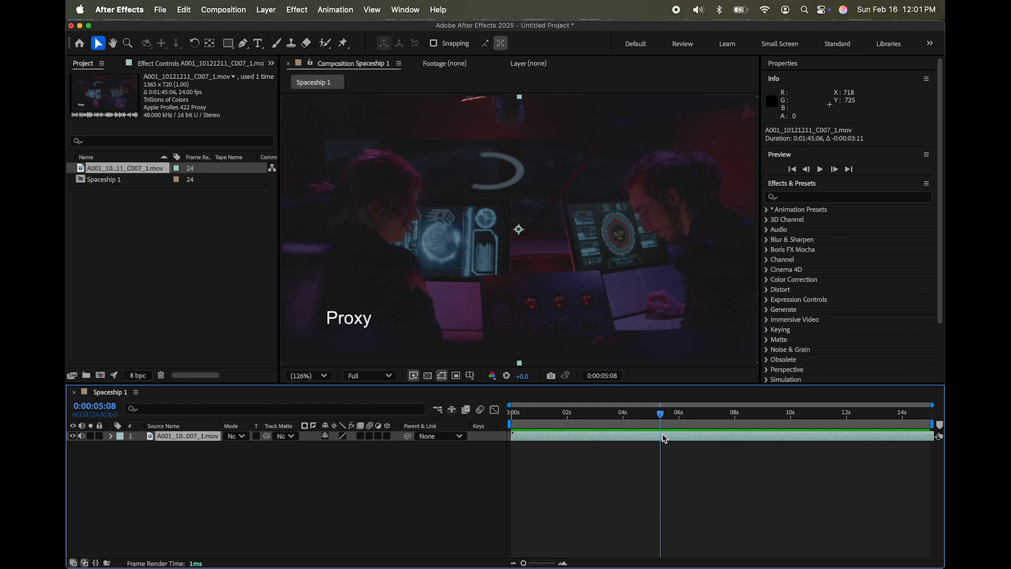
{"action": "left_click_drag", "start_coordinate": [669, 418], "coordinate": [623, 415]}
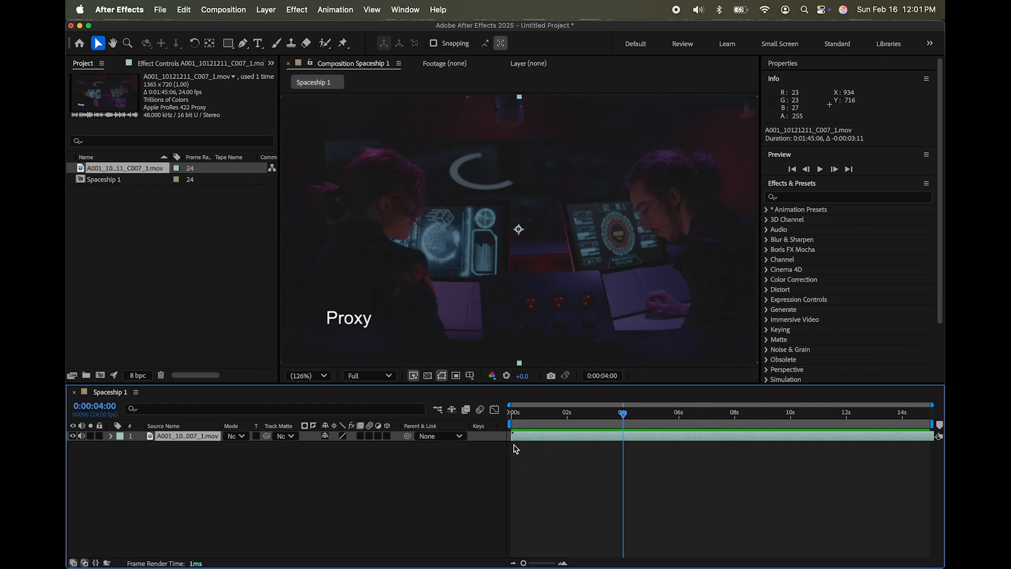
{"action": "left_click_drag", "start_coordinate": [513, 436], "coordinate": [572, 437]}
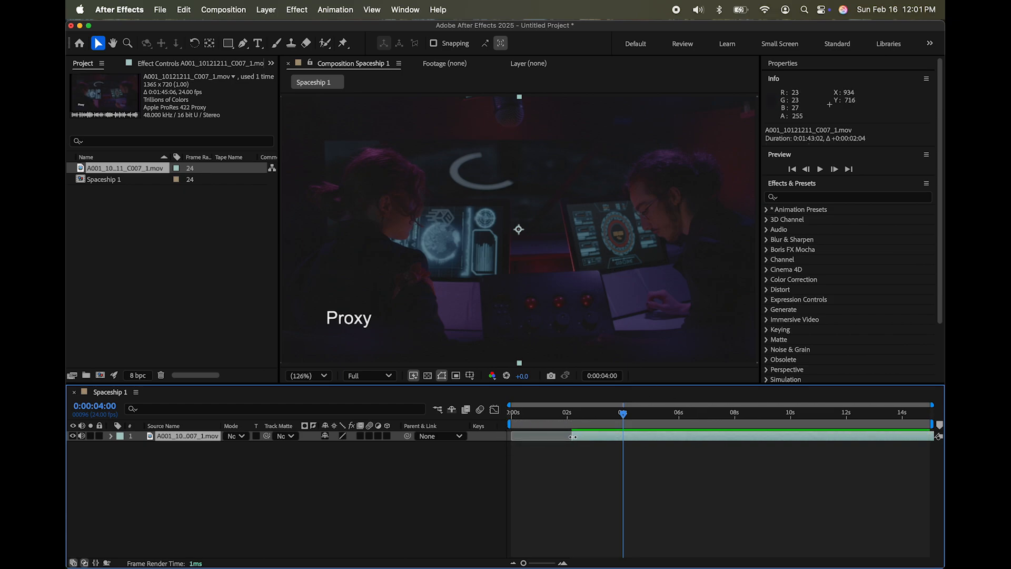
{"action": "left_click_drag", "start_coordinate": [737, 437], "coordinate": [679, 436]}
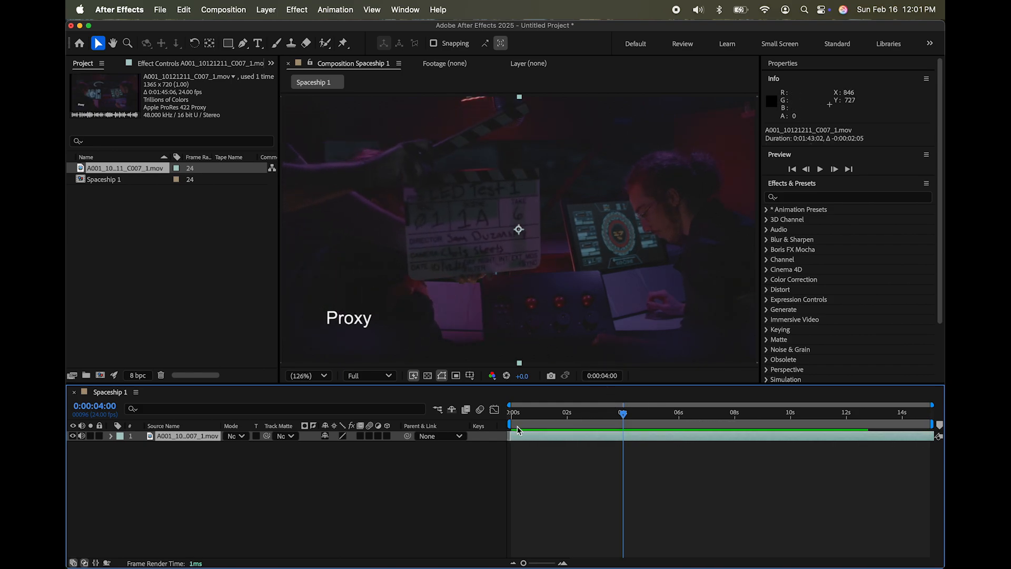
Trim the clip's start further to a layer duration of 0:01:34:11, with the playhead at 0:00:07:05.
{"action": "left_click_drag", "start_coordinate": [514, 438], "coordinate": [549, 434]}
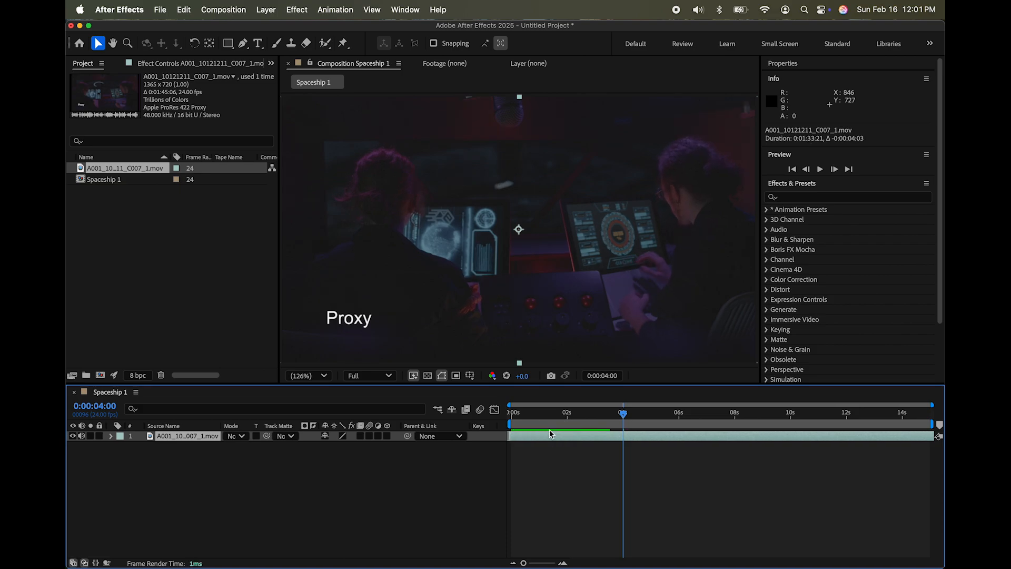
{"action": "left_click_drag", "start_coordinate": [617, 411], "coordinate": [713, 409]}
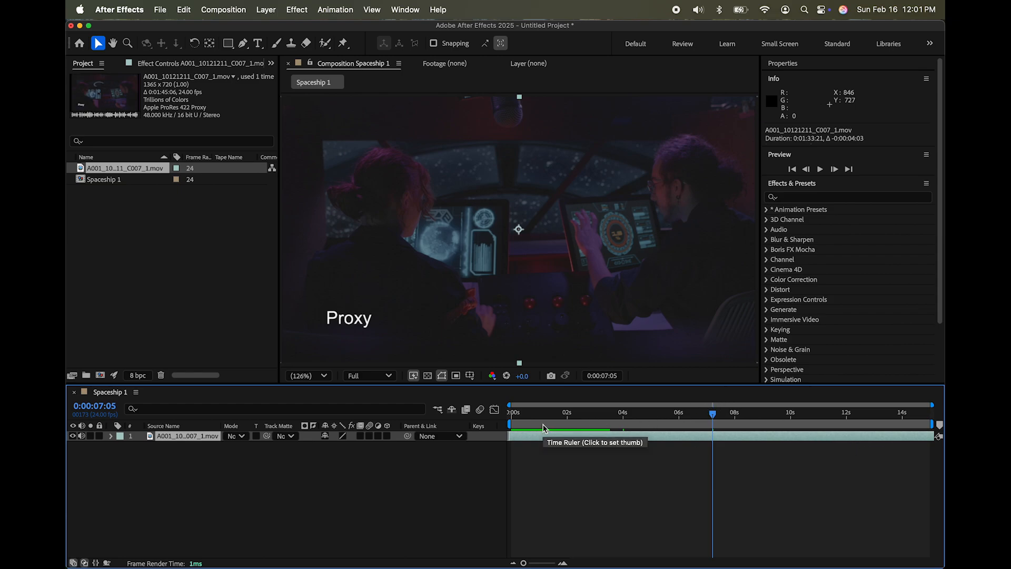
{"action": "left_click_drag", "start_coordinate": [525, 438], "coordinate": [563, 444]}
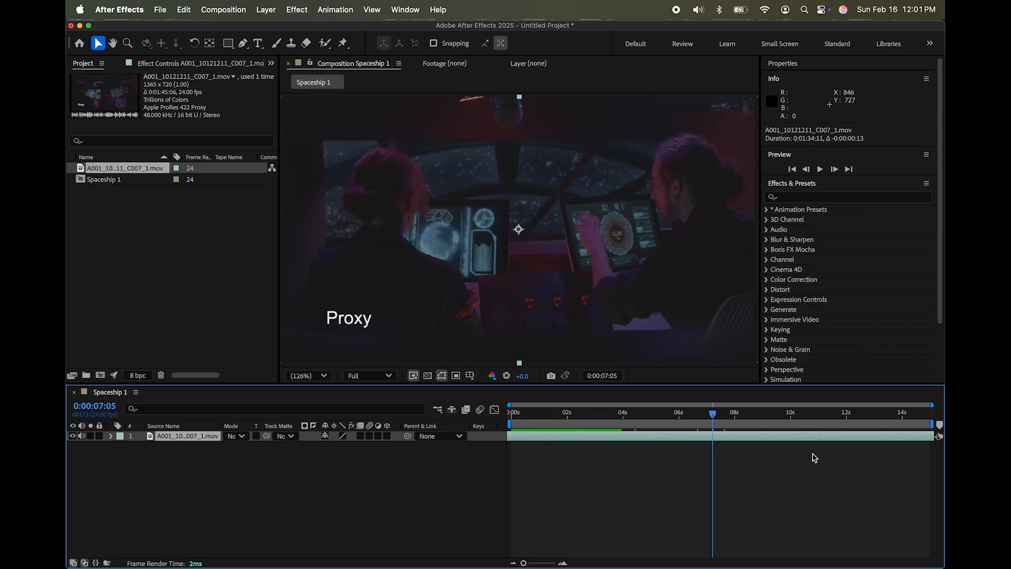
Slide the trimmed clip earlier along the timeline in several moves, and finish by shifting it about 6 seconds later.
{"action": "left_click_drag", "start_coordinate": [838, 440], "coordinate": [628, 434]}
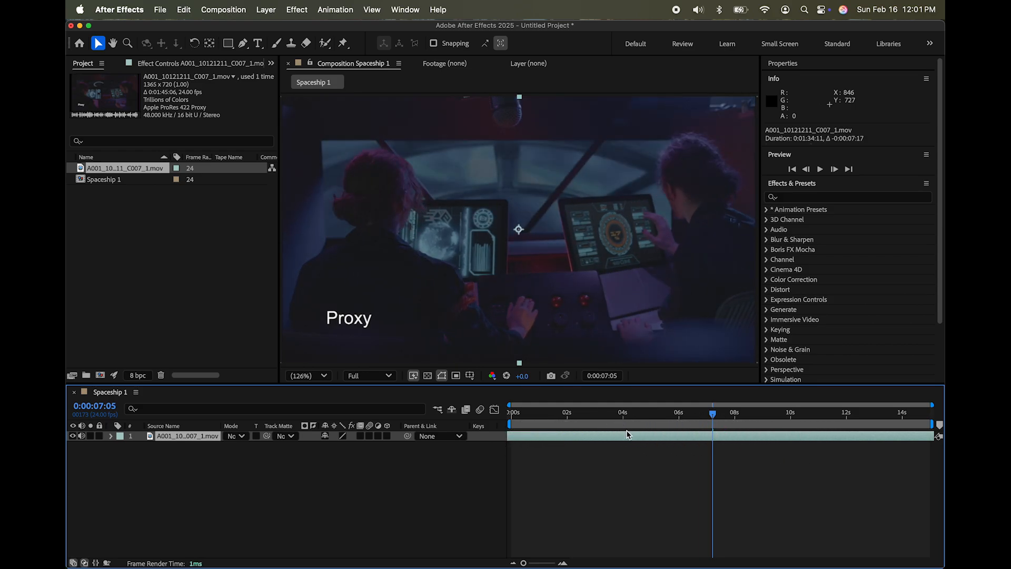
{"action": "left_click_drag", "start_coordinate": [837, 440], "coordinate": [567, 435]}
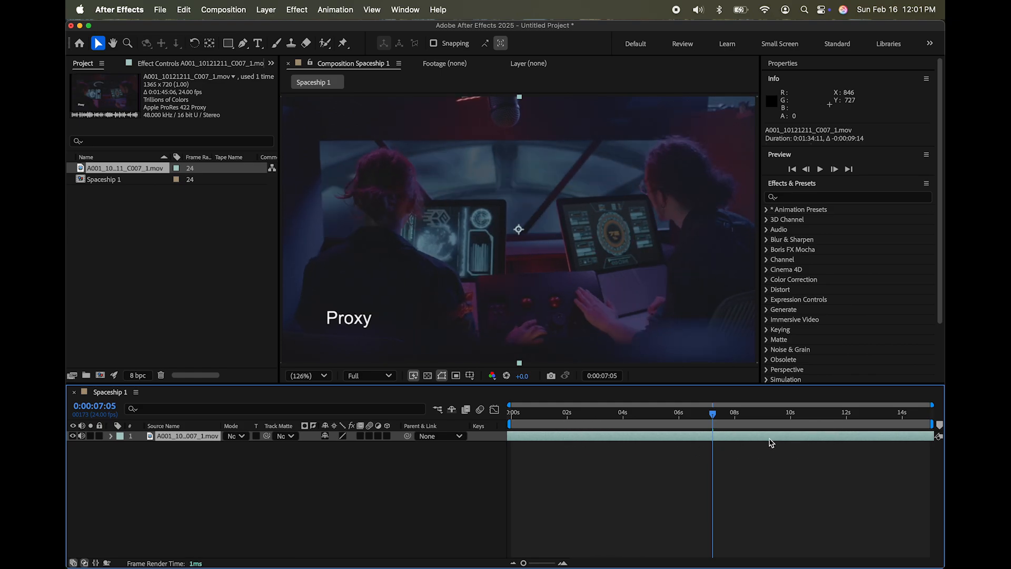
{"action": "left_click_drag", "start_coordinate": [770, 438], "coordinate": [539, 429]}
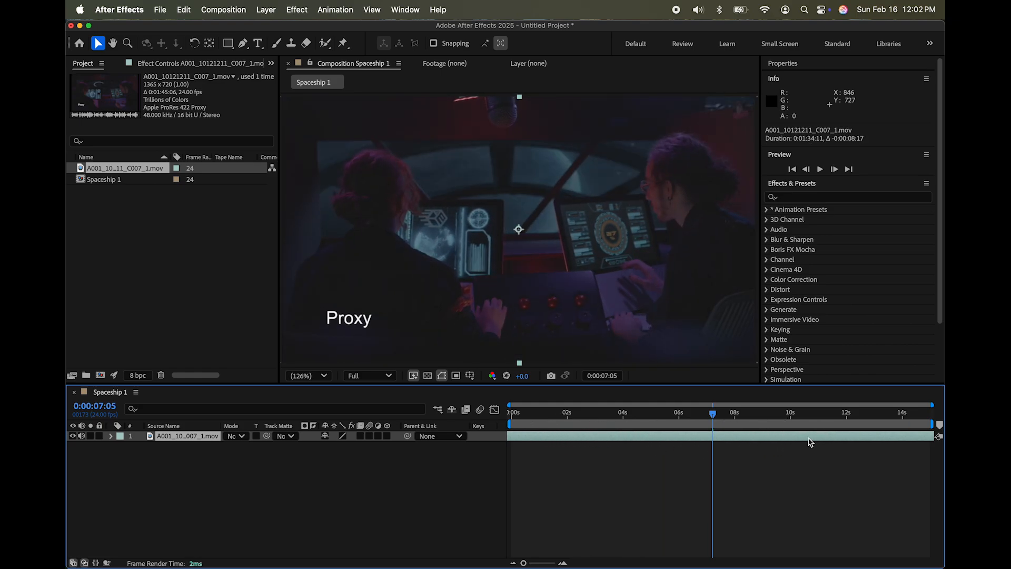
{"action": "left_click_drag", "start_coordinate": [638, 440], "coordinate": [814, 433]}
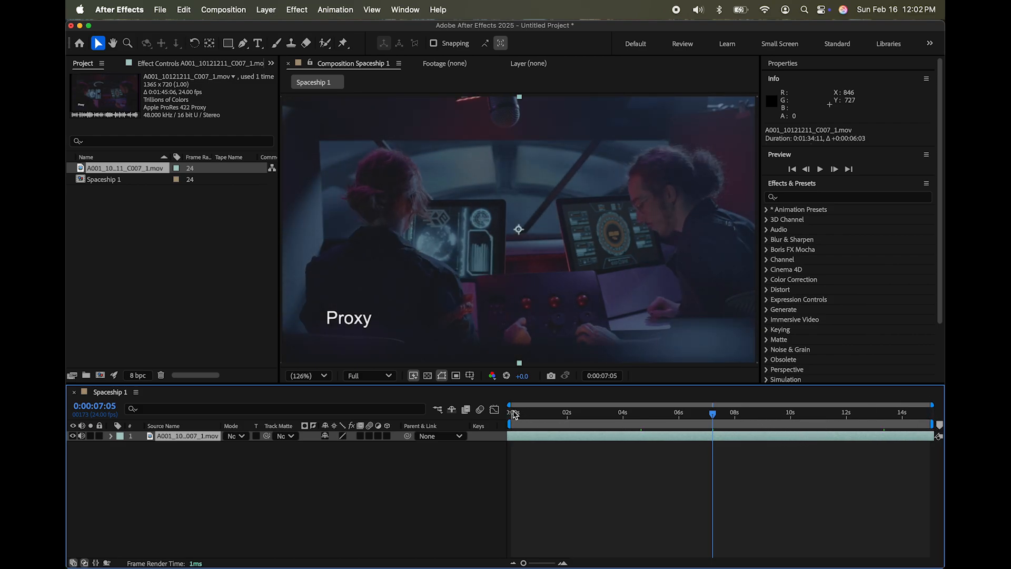
Shift the clip along the timeline in several moves, including about 8 seconds later, and finish by moving it 0:00:01:09 later.
{"action": "left_click_drag", "start_coordinate": [520, 435], "coordinate": [534, 439]}
{"action": "left_click_drag", "start_coordinate": [637, 432], "coordinate": [817, 420]}
{"action": "left_click_drag", "start_coordinate": [536, 440], "coordinate": [639, 424]}
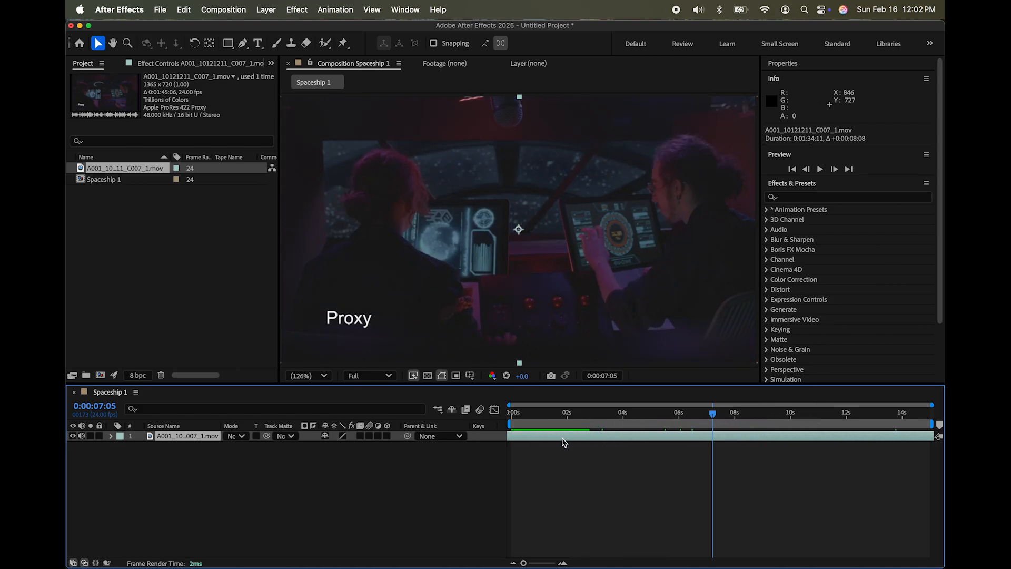
{"action": "left_click_drag", "start_coordinate": [563, 442], "coordinate": [602, 435]}
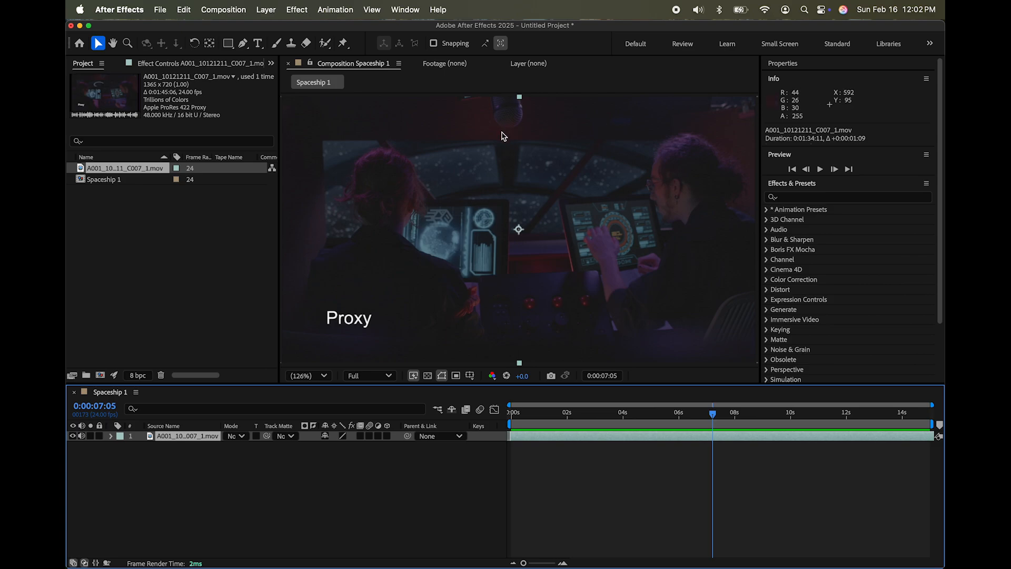
Move the playhead to 0:00:01:05 and add a text layer reading "Space Quest" above the center of the frame.
{"action": "left_click_drag", "start_coordinate": [712, 414], "coordinate": [547, 403]}
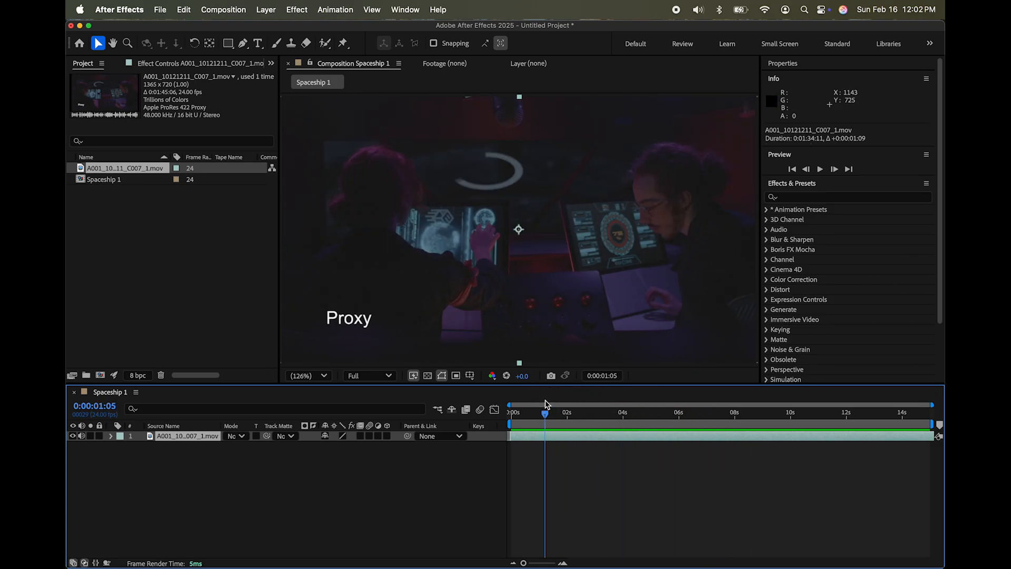
{"action": "left_click", "coordinate": [258, 43]}
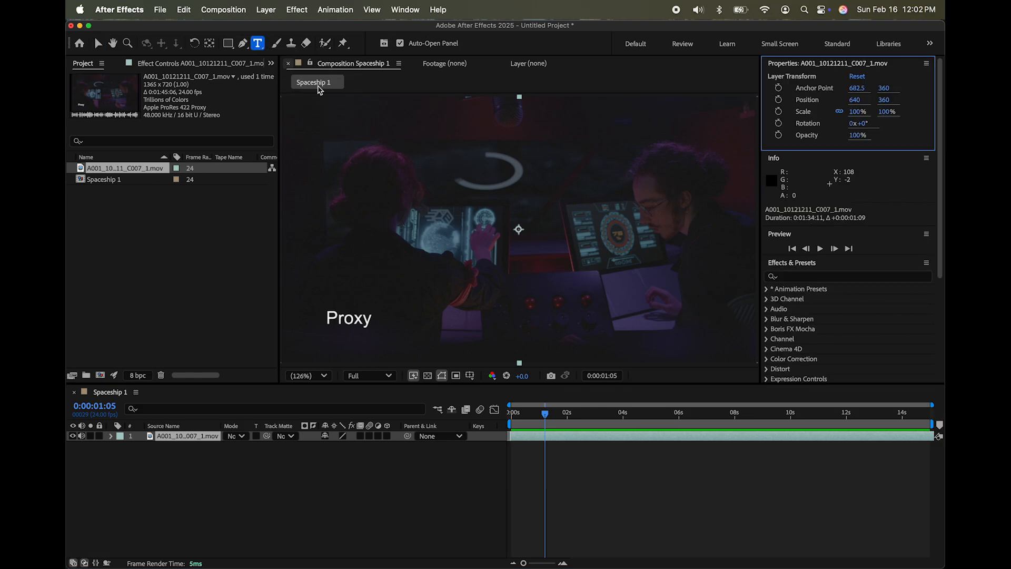
{"action": "left_click", "coordinate": [461, 171]}
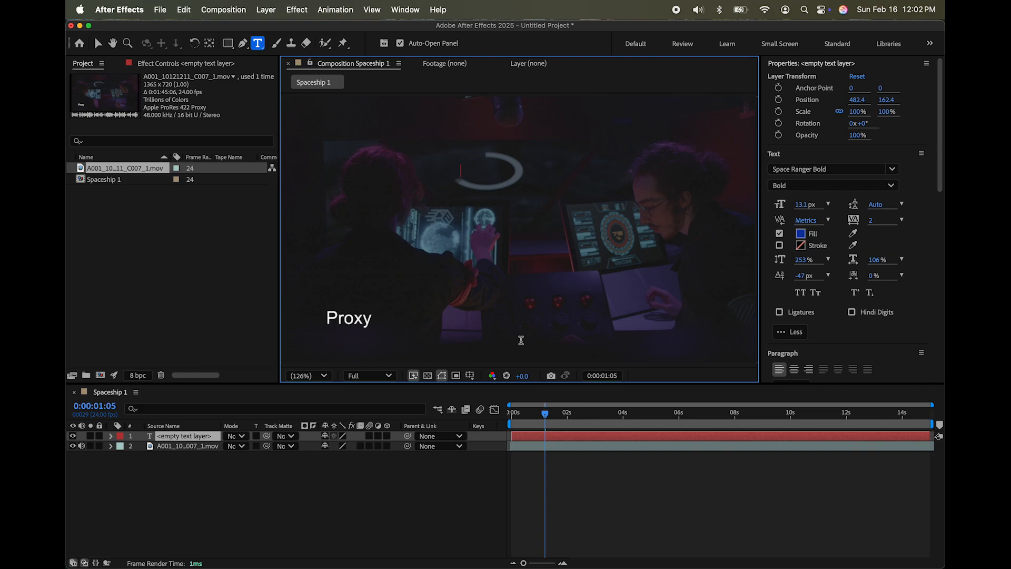
{"action": "type", "text": "Space Quest"}
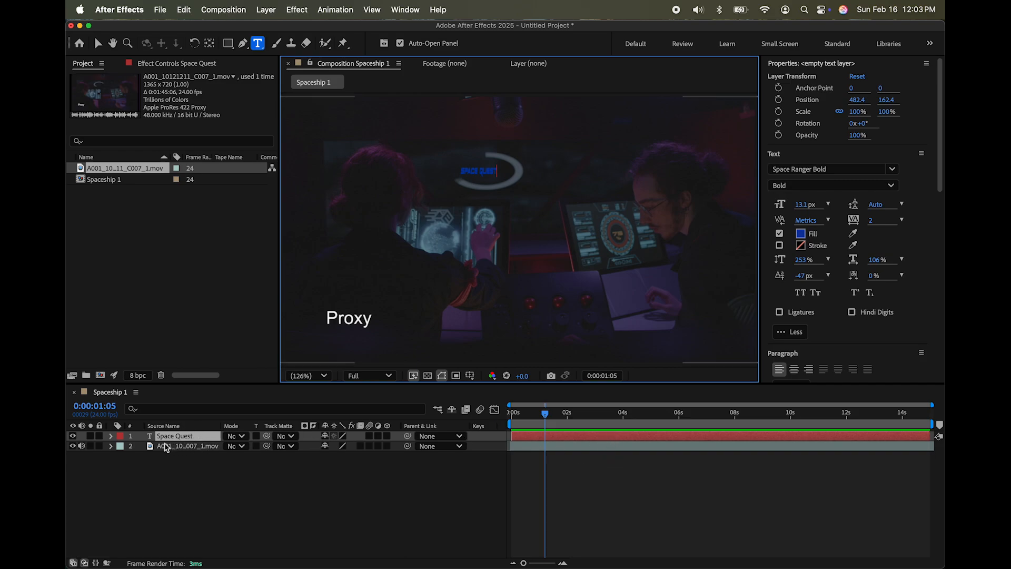
{"action": "left_click", "coordinate": [170, 447]}
{"action": "left_click", "coordinate": [172, 438]}
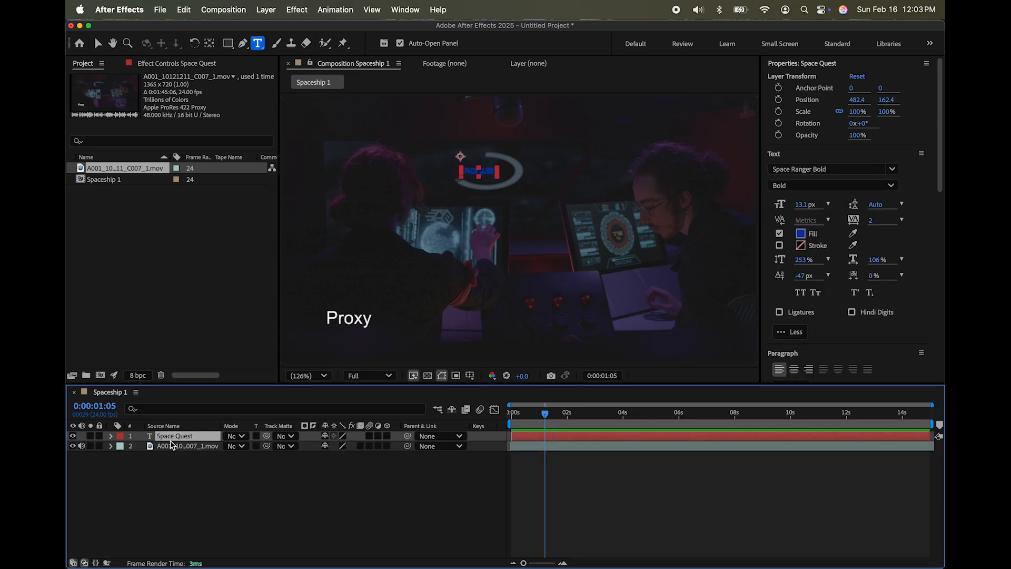
{"action": "left_click", "coordinate": [172, 446]}
{"action": "left_click", "coordinate": [172, 438]}
{"action": "double_click", "coordinate": [486, 172]}
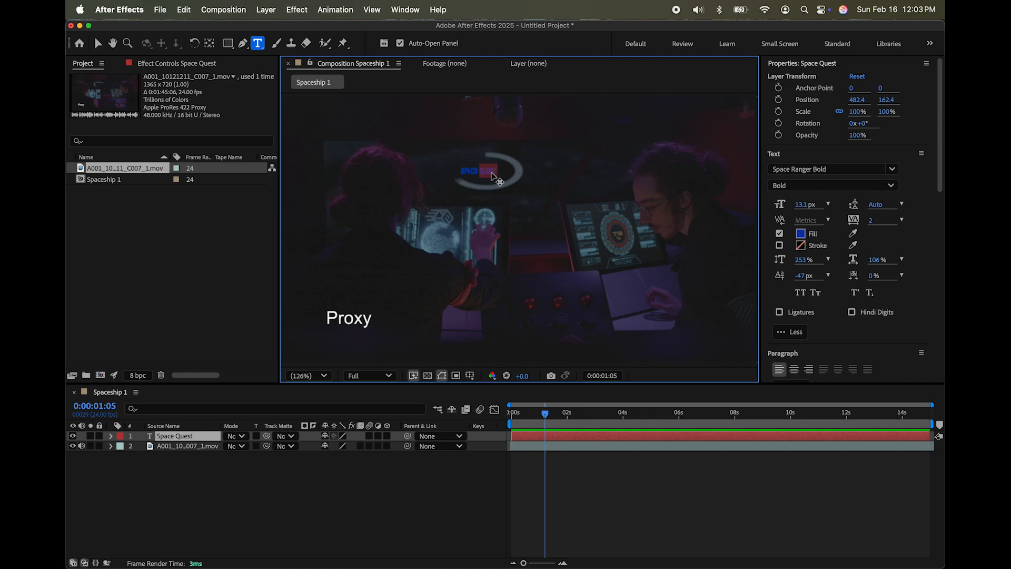
{"action": "key", "text": "super+a"}
{"action": "left_click", "coordinate": [611, 504]}
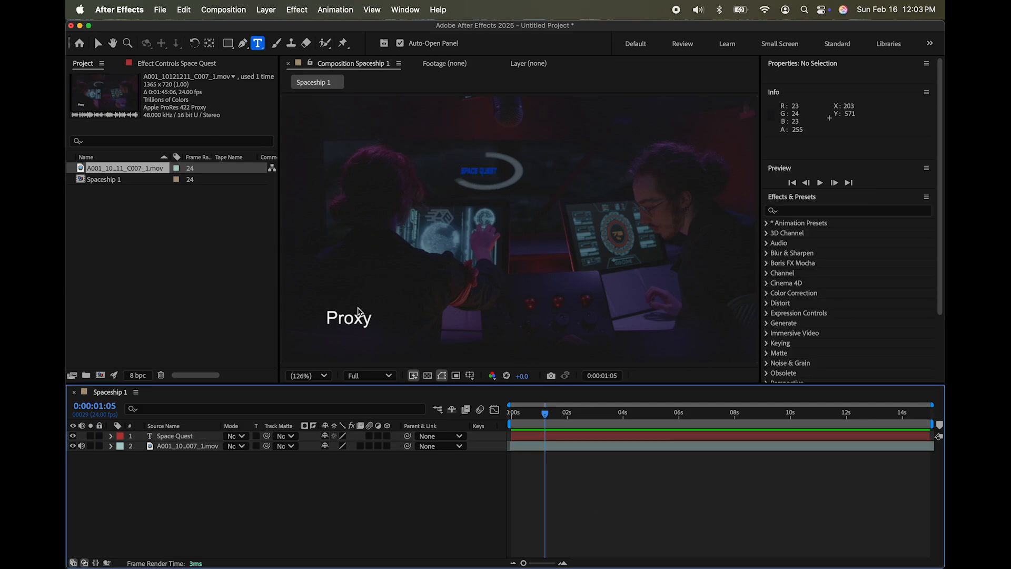
Select all of the Space Quest text and set its font size to 50 px.
{"action": "left_click", "coordinate": [179, 436]}
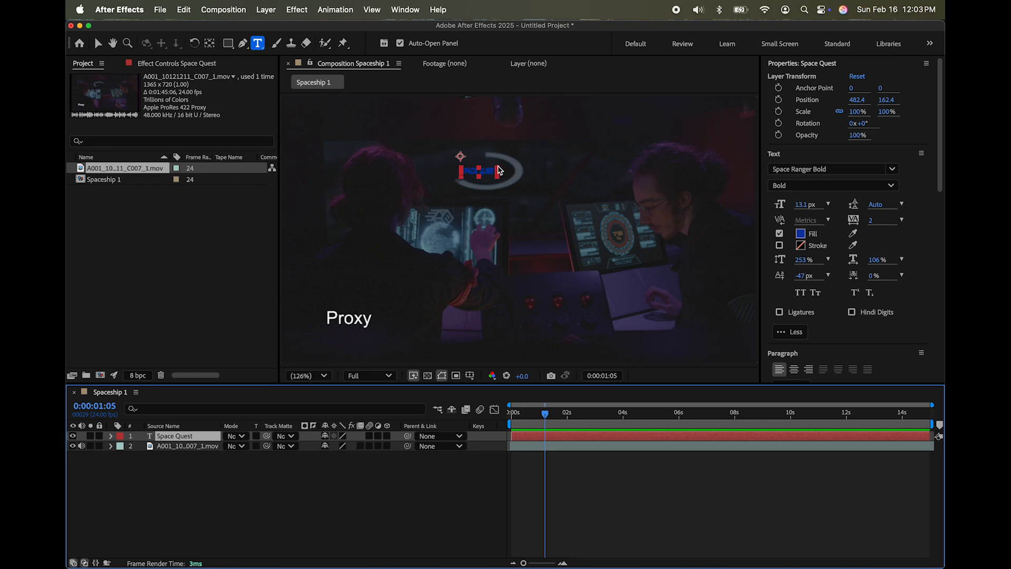
{"action": "left_click_drag", "start_coordinate": [496, 170], "coordinate": [444, 172]}
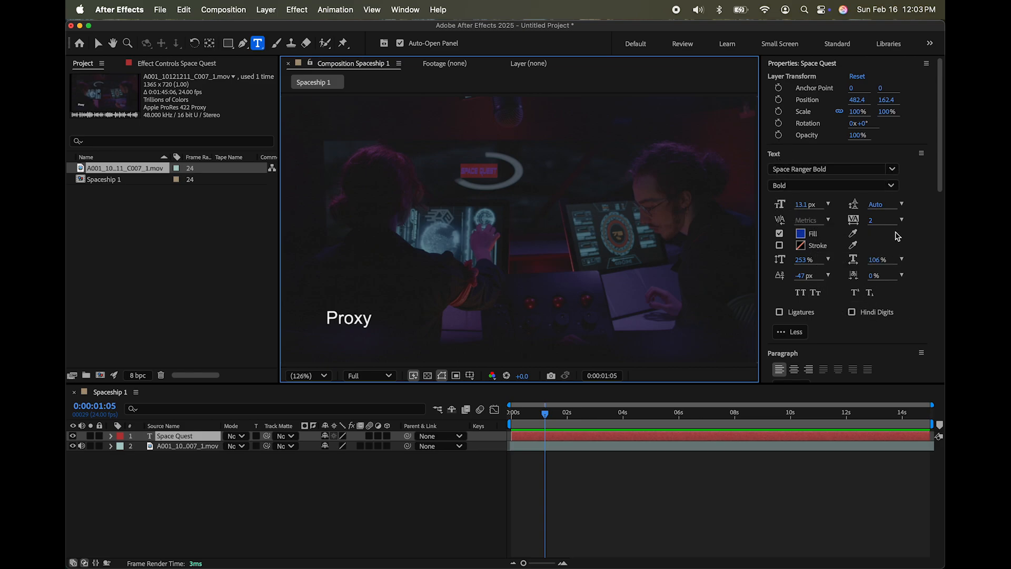
{"action": "left_click", "coordinate": [801, 204]}
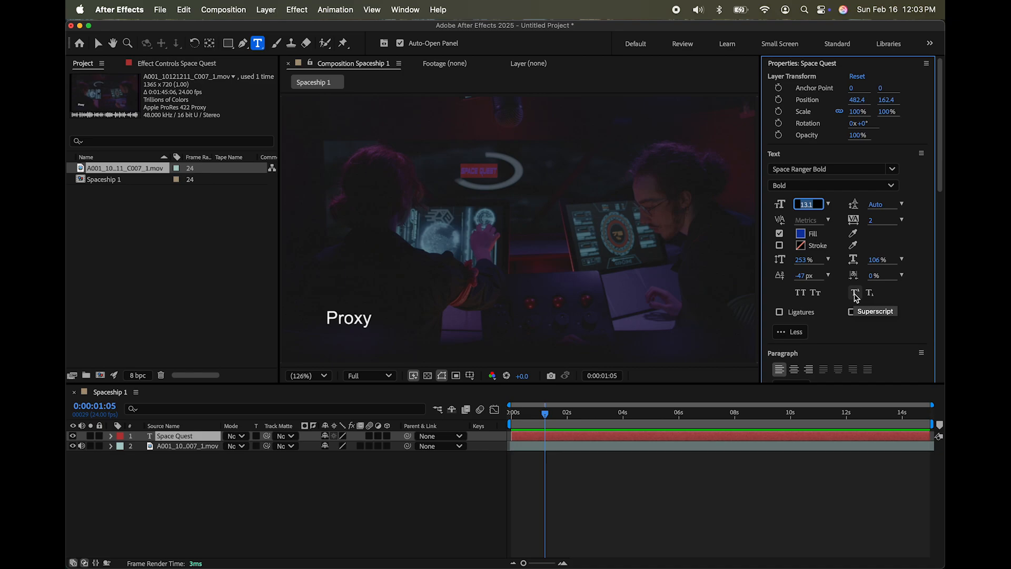
{"action": "type", "text": "50"}
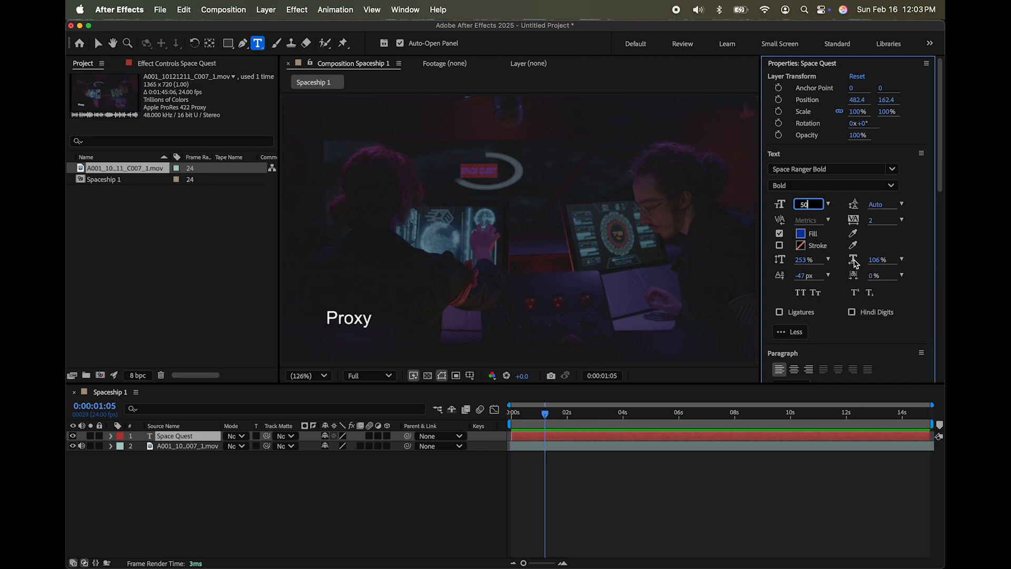
{"action": "key", "text": "Return"}
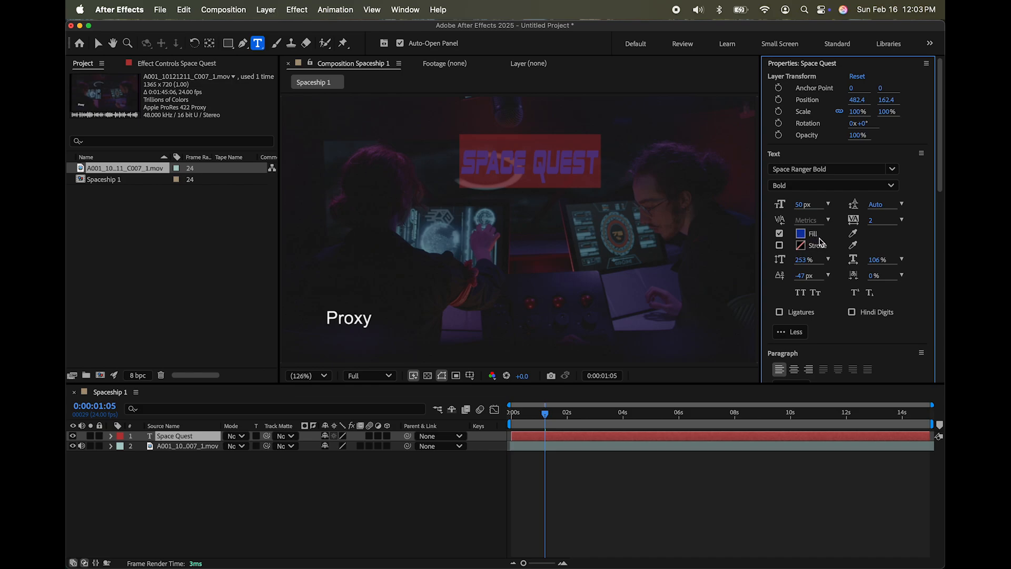
Change the fill color of the Space Quest text to a bright orange.
{"action": "left_click", "coordinate": [801, 233]}
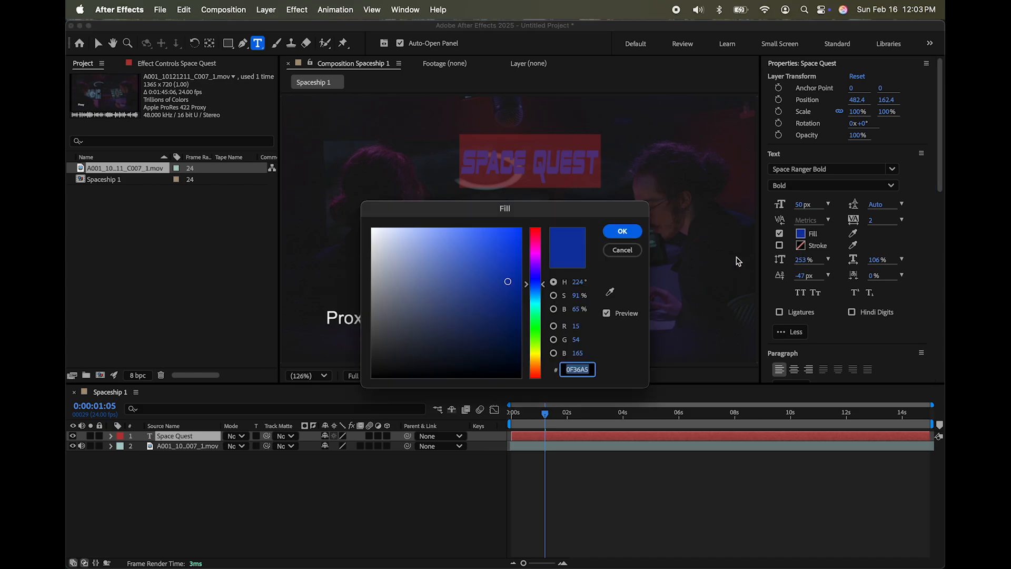
{"action": "mouse_move", "coordinate": [535, 362]}
{"action": "left_mouse_down"}
{"action": "mouse_move", "coordinate": [539, 244]}
{"action": "mouse_move", "coordinate": [542, 367]}
{"action": "left_mouse_up"}
{"action": "left_click_drag", "start_coordinate": [510, 289], "coordinate": [512, 243]}
{"action": "left_click", "coordinate": [623, 231]}
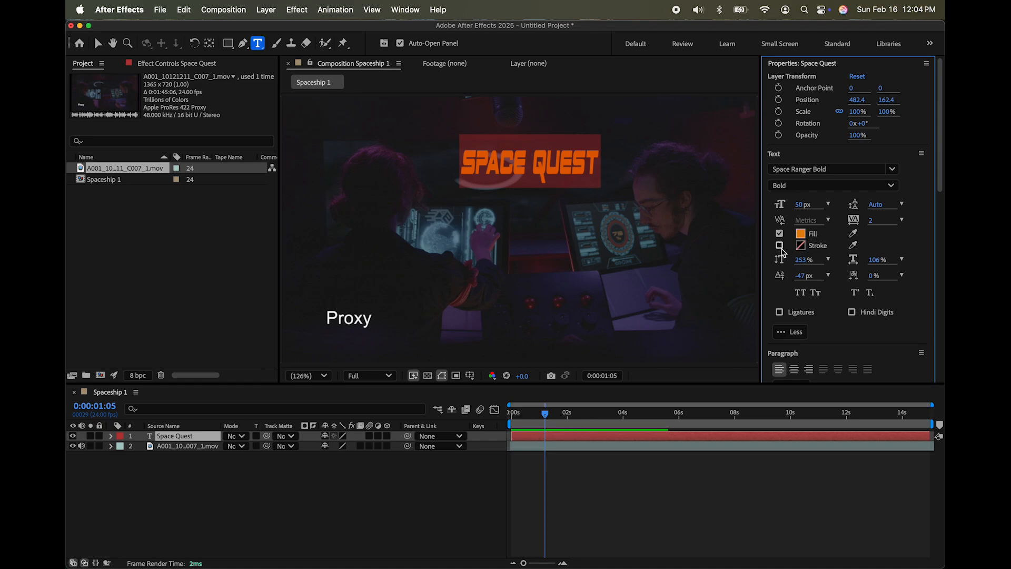
Enable a stroke on the Space Quest text and set its color to blue 3C41AC.
{"action": "left_click", "coordinate": [780, 247]}
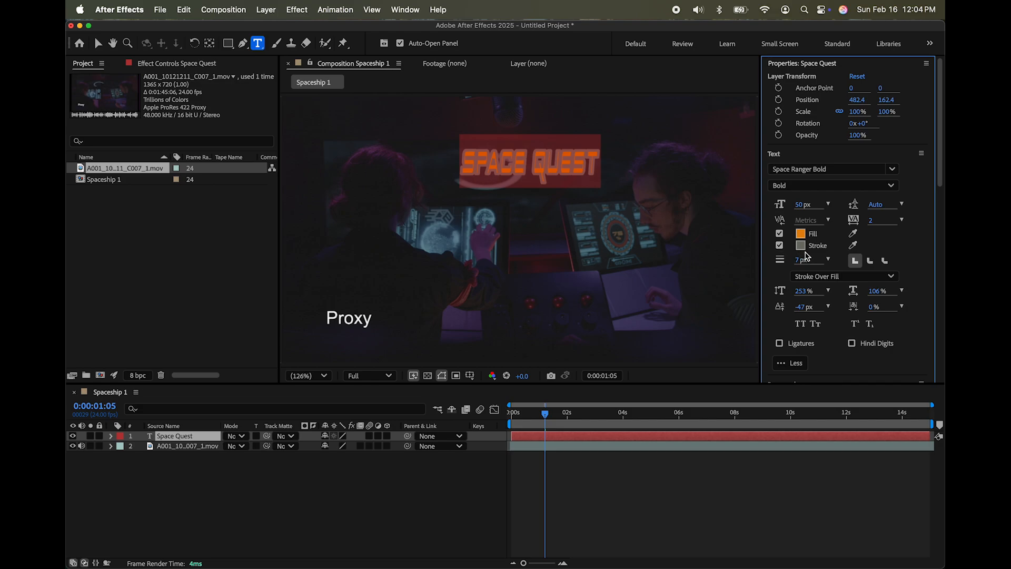
{"action": "left_click", "coordinate": [802, 247]}
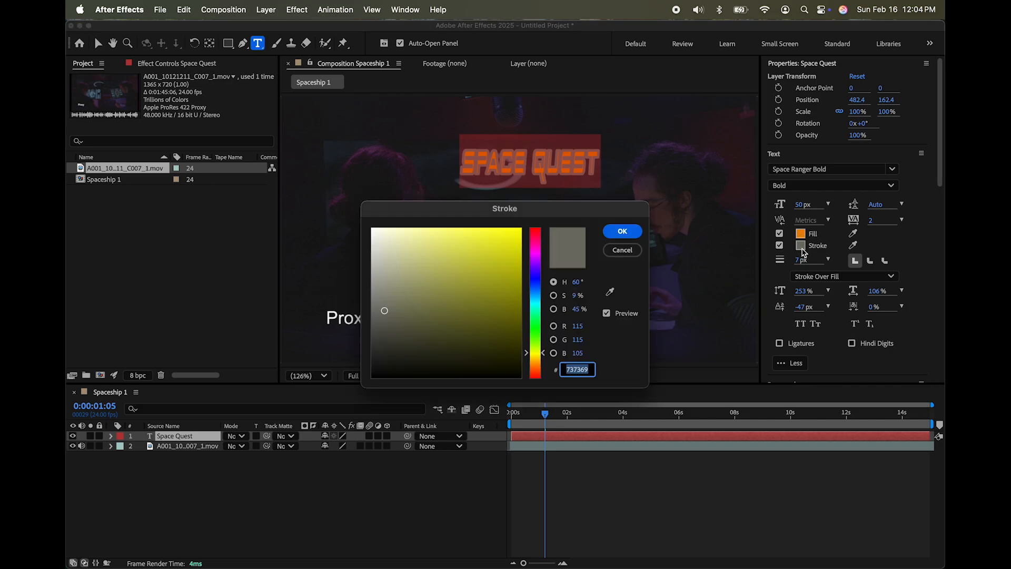
{"action": "left_click", "coordinate": [537, 277]}
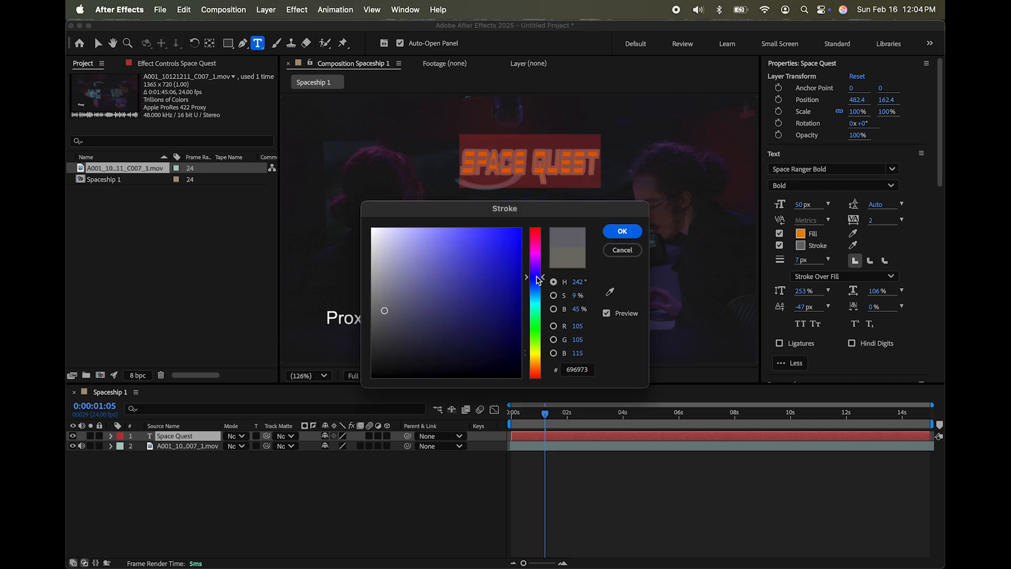
{"action": "left_click_drag", "start_coordinate": [538, 279], "coordinate": [537, 280]}
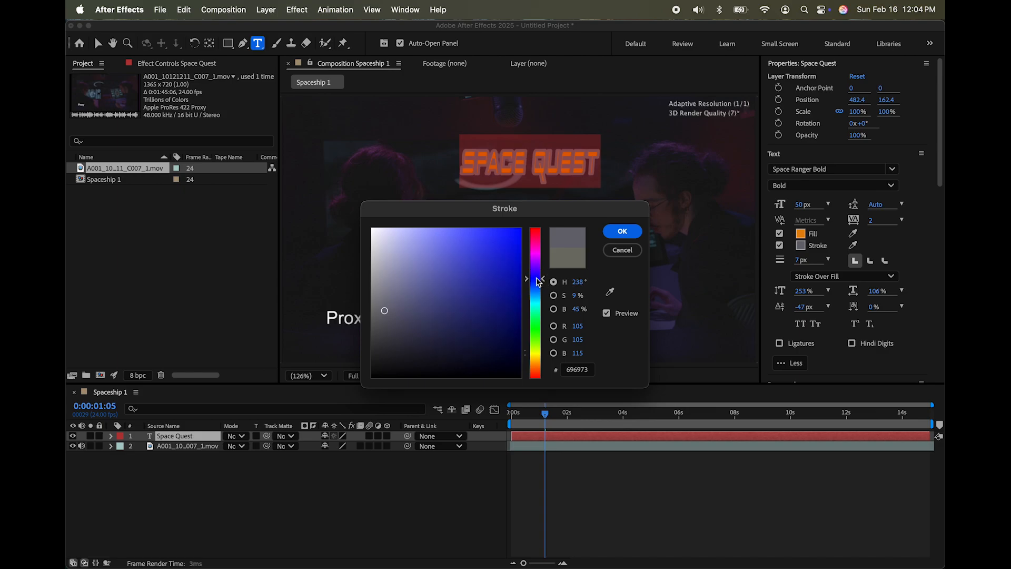
{"action": "mouse_move", "coordinate": [384, 311]}
{"action": "left_mouse_down"}
{"action": "mouse_move", "coordinate": [490, 305]}
{"action": "mouse_move", "coordinate": [458, 277]}
{"action": "mouse_move", "coordinate": [447, 324]}
{"action": "mouse_move", "coordinate": [435, 256]}
{"action": "mouse_move", "coordinate": [441, 286]}
{"action": "mouse_move", "coordinate": [413, 307]}
{"action": "mouse_move", "coordinate": [456, 235]}
{"action": "mouse_move", "coordinate": [479, 366]}
{"action": "mouse_move", "coordinate": [437, 270]}
{"action": "mouse_move", "coordinate": [436, 338]}
{"action": "mouse_move", "coordinate": [507, 348]}
{"action": "mouse_move", "coordinate": [501, 294]}
{"action": "mouse_move", "coordinate": [512, 236]}
{"action": "mouse_move", "coordinate": [474, 248]}
{"action": "mouse_move", "coordinate": [469, 276]}
{"action": "left_mouse_up"}
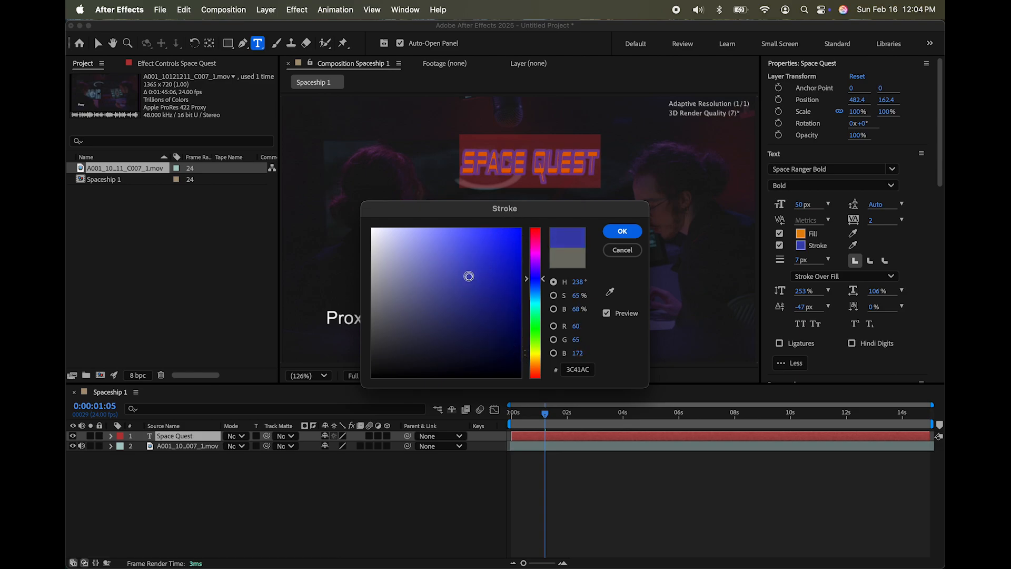
{"action": "left_click", "coordinate": [630, 232]}
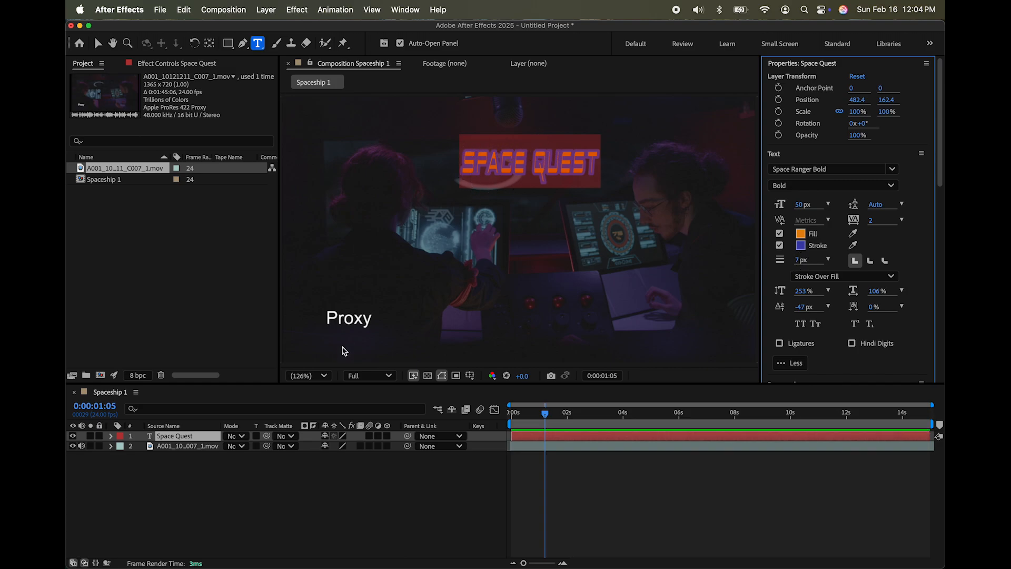
Set the Space Quest text's stroke width to 3 px and deselect the layer.
{"action": "left_click", "coordinate": [325, 375]}
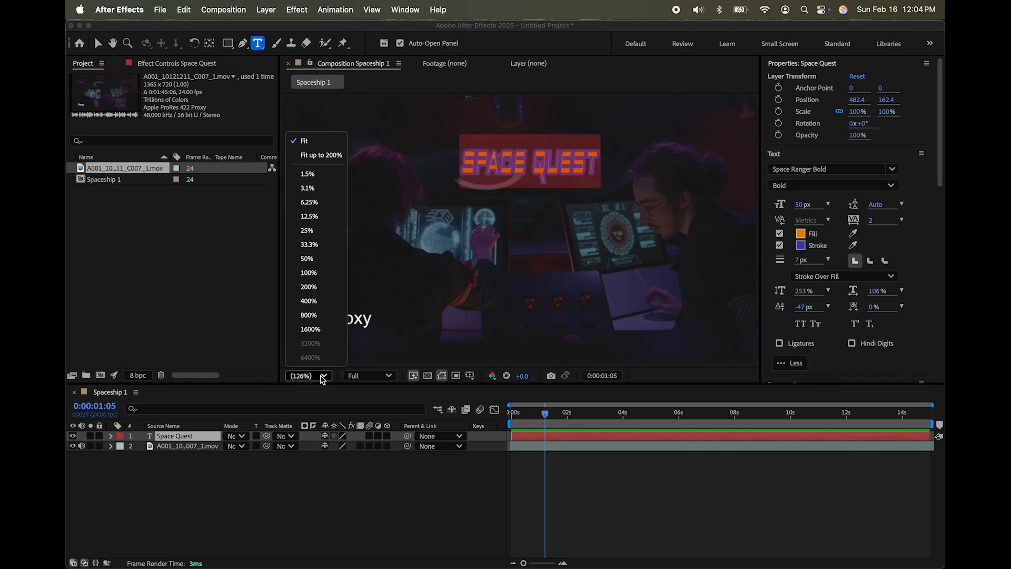
{"action": "left_click", "coordinate": [331, 291]}
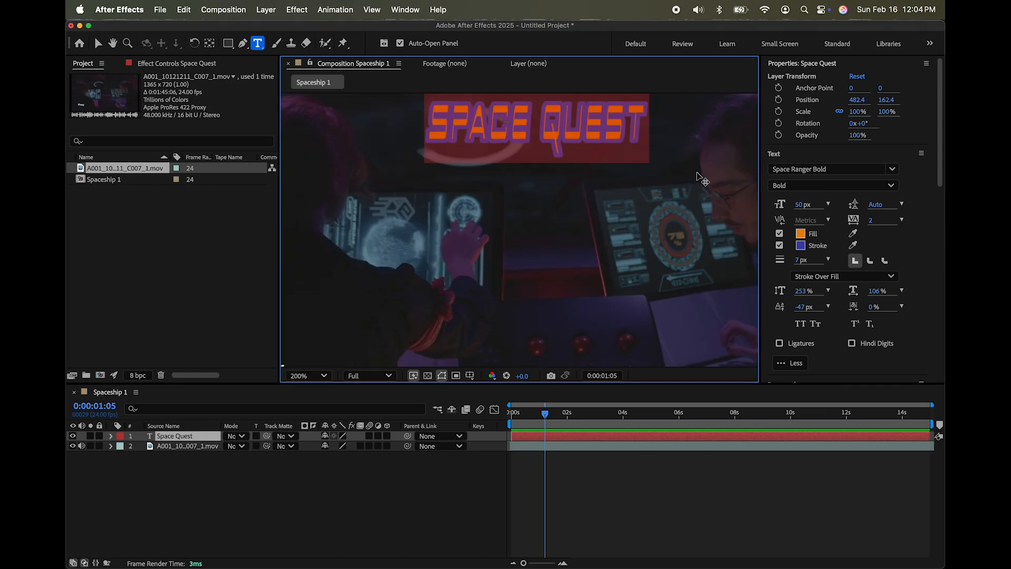
{"action": "left_click", "coordinate": [800, 260]}
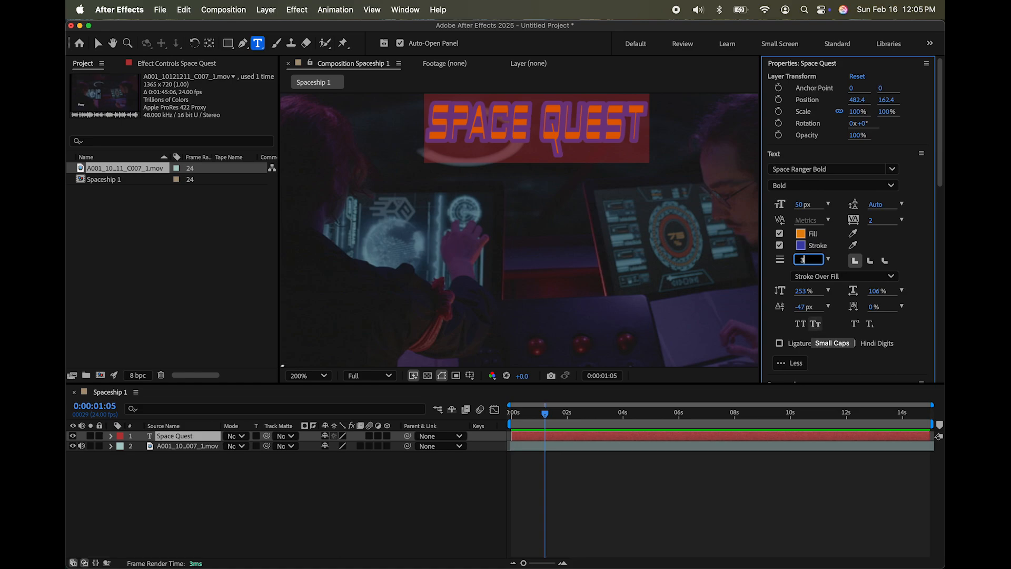
{"action": "type", "text": "3"}
{"action": "left_click", "coordinate": [803, 469]}
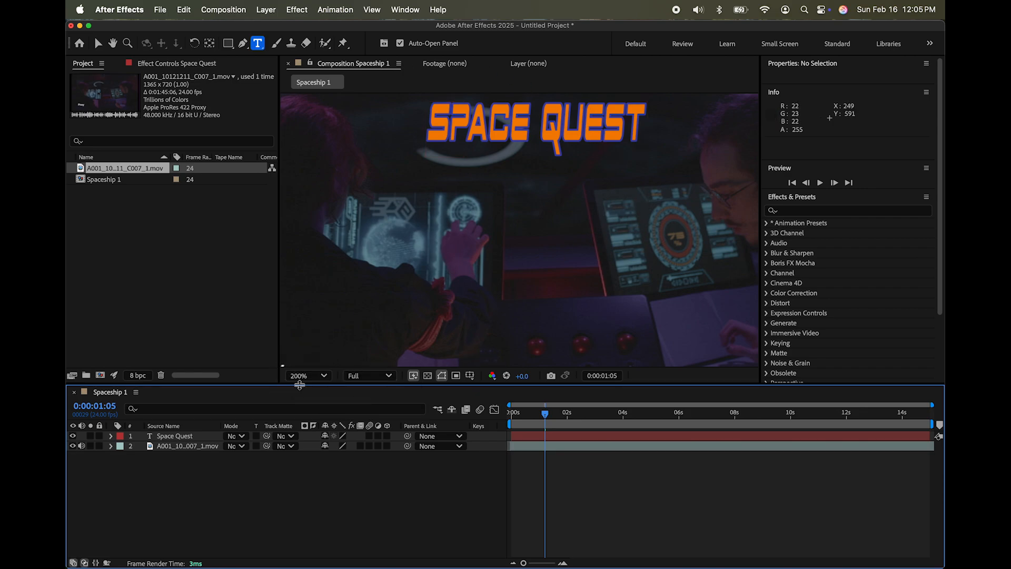
{"action": "left_click", "coordinate": [325, 377]}
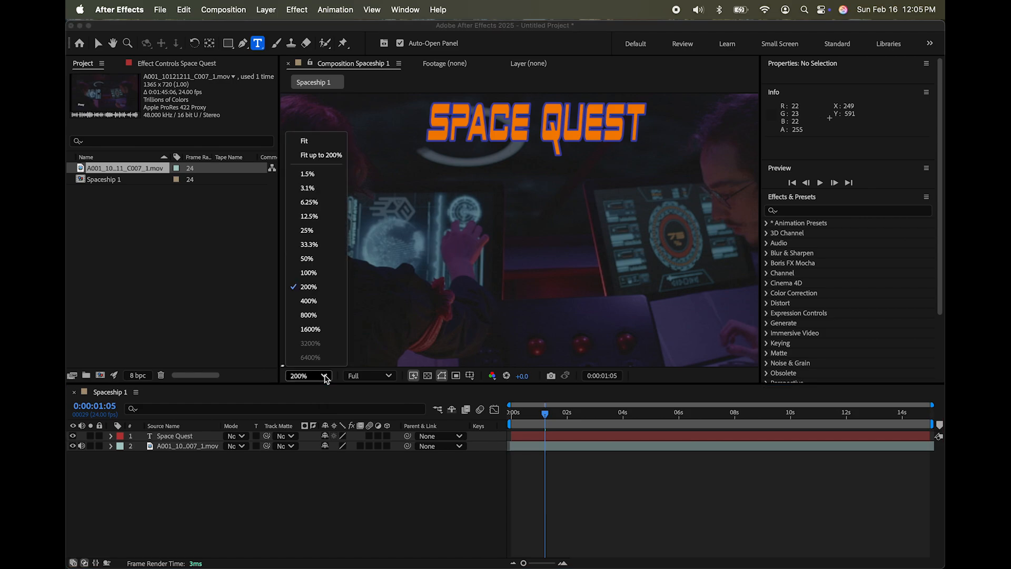
{"action": "left_click", "coordinate": [331, 142]}
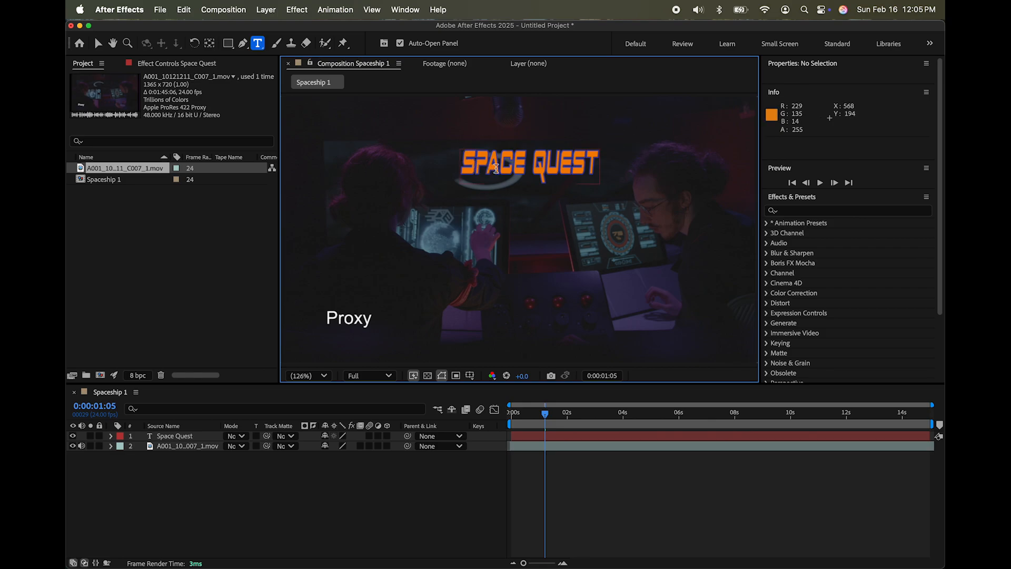
Select all of the title text and set its vertical scale to 236%, horizontal scale to 79% and baseline shift to -155 px.
{"action": "left_click", "coordinate": [562, 164]}
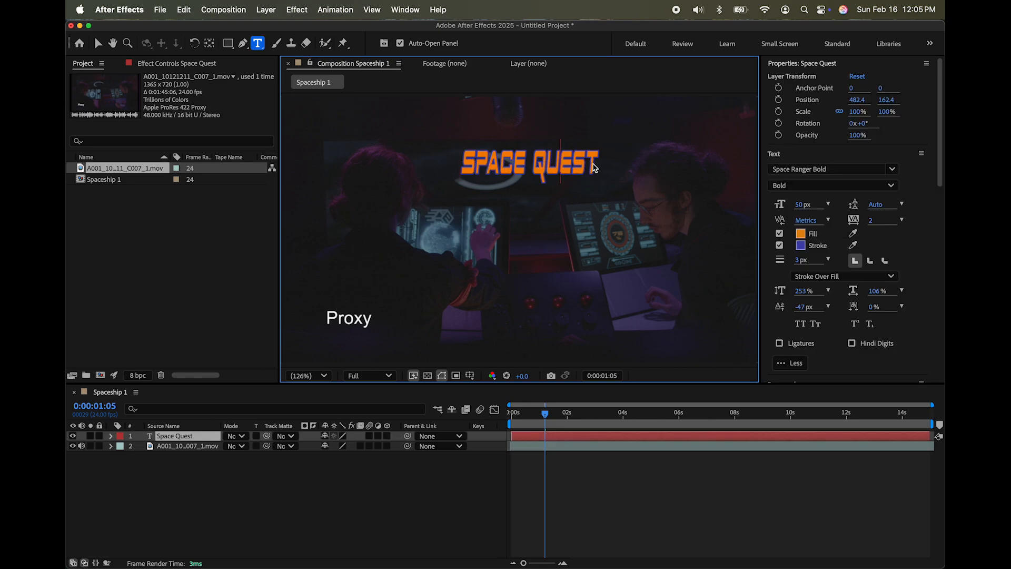
{"action": "left_click_drag", "start_coordinate": [595, 164], "coordinate": [436, 161]}
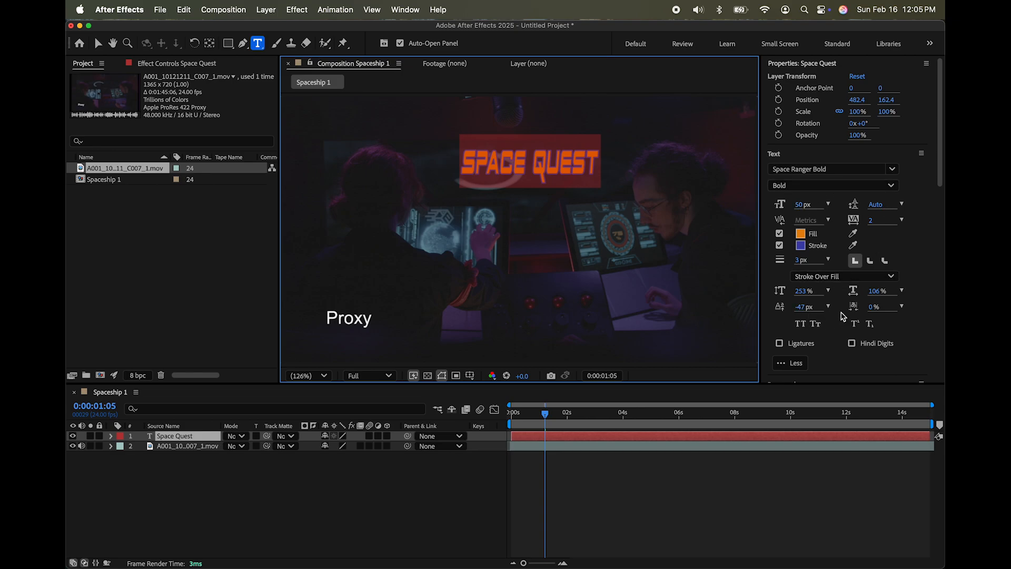
{"action": "left_click_drag", "start_coordinate": [809, 297], "coordinate": [803, 294]}
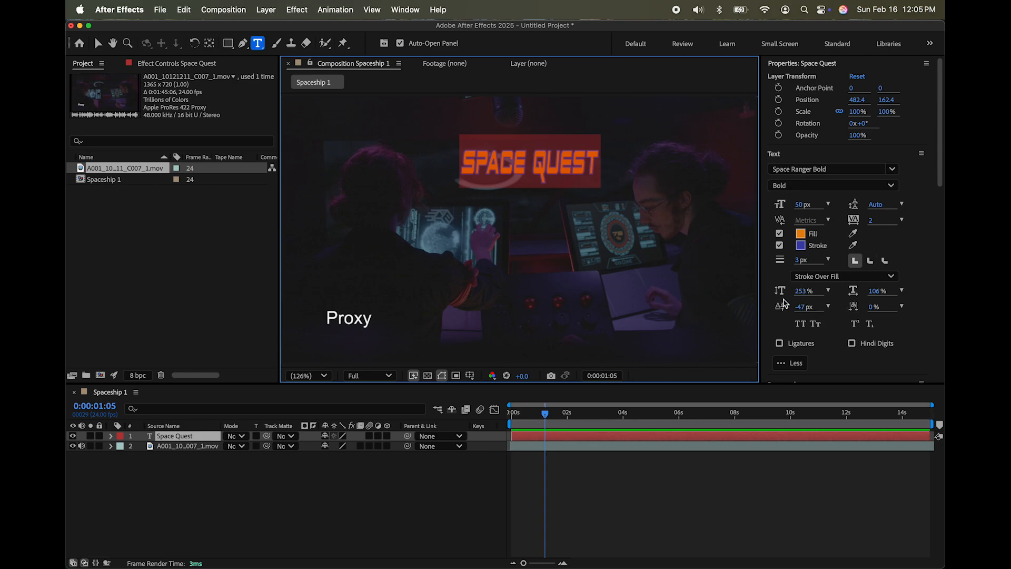
{"action": "left_click_drag", "start_coordinate": [803, 290], "coordinate": [760, 329]}
{"action": "mouse_move", "coordinate": [874, 295]}
{"action": "left_mouse_down"}
{"action": "mouse_move", "coordinate": [941, 280]}
{"action": "mouse_move", "coordinate": [835, 289]}
{"action": "mouse_move", "coordinate": [862, 289]}
{"action": "left_mouse_up"}
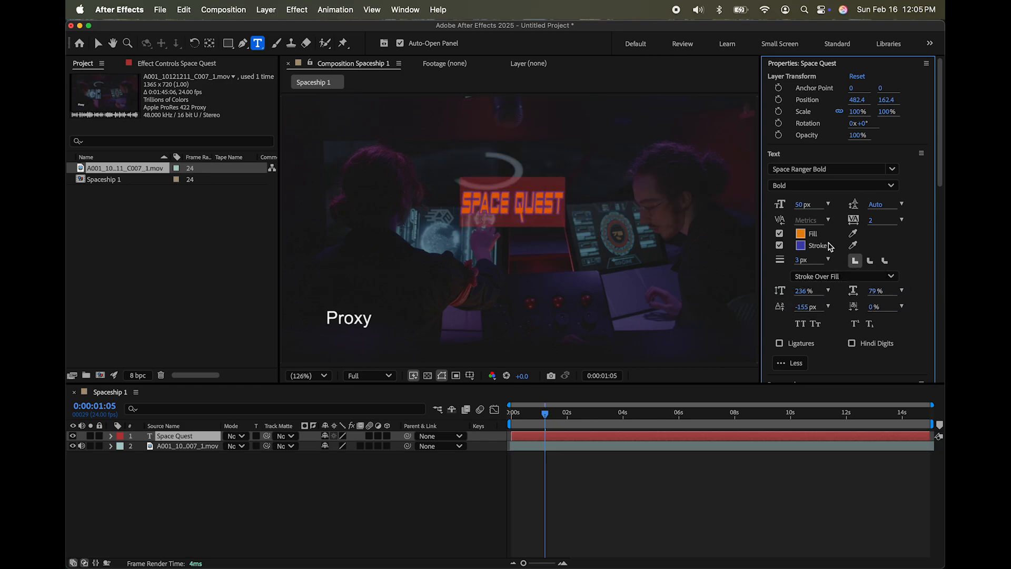
Try Fill Over Stroke on the Space Quest text, and restore Stroke Over Fill.
{"action": "left_click", "coordinate": [875, 208]}
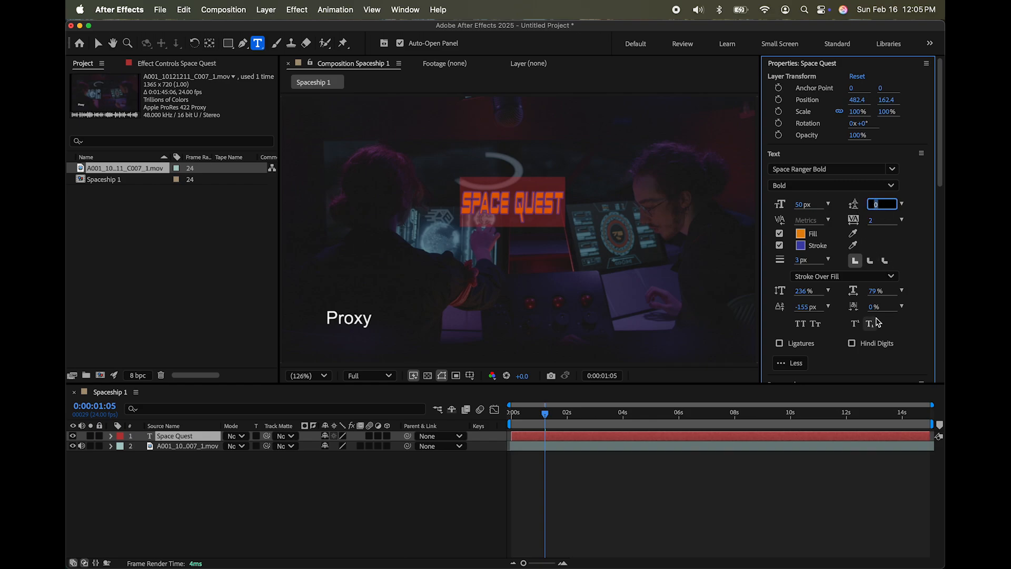
{"action": "left_click_drag", "start_coordinate": [874, 307], "coordinate": [837, 324]}
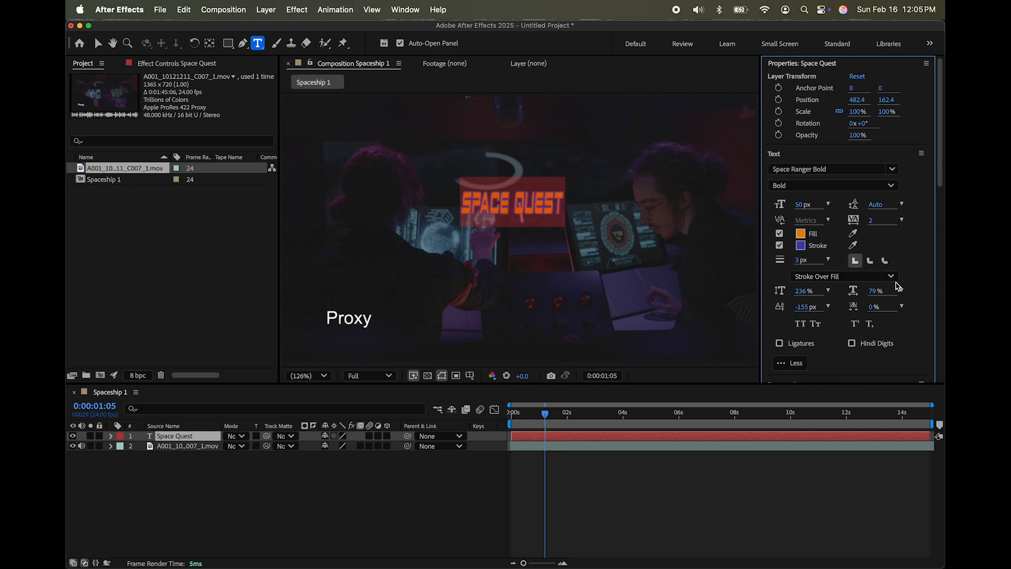
{"action": "left_click", "coordinate": [891, 276]}
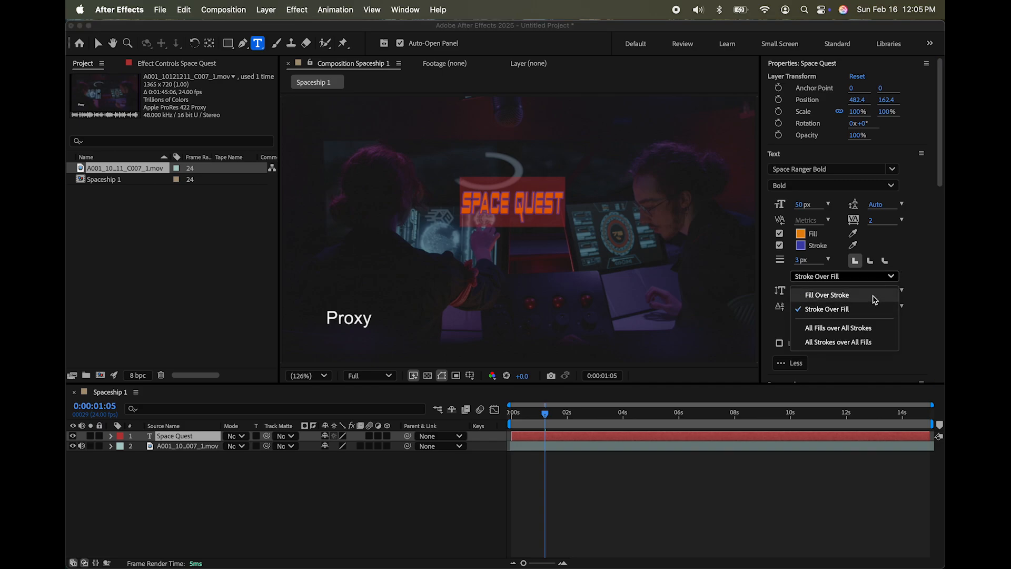
{"action": "left_click", "coordinate": [875, 296]}
{"action": "left_click", "coordinate": [890, 277]}
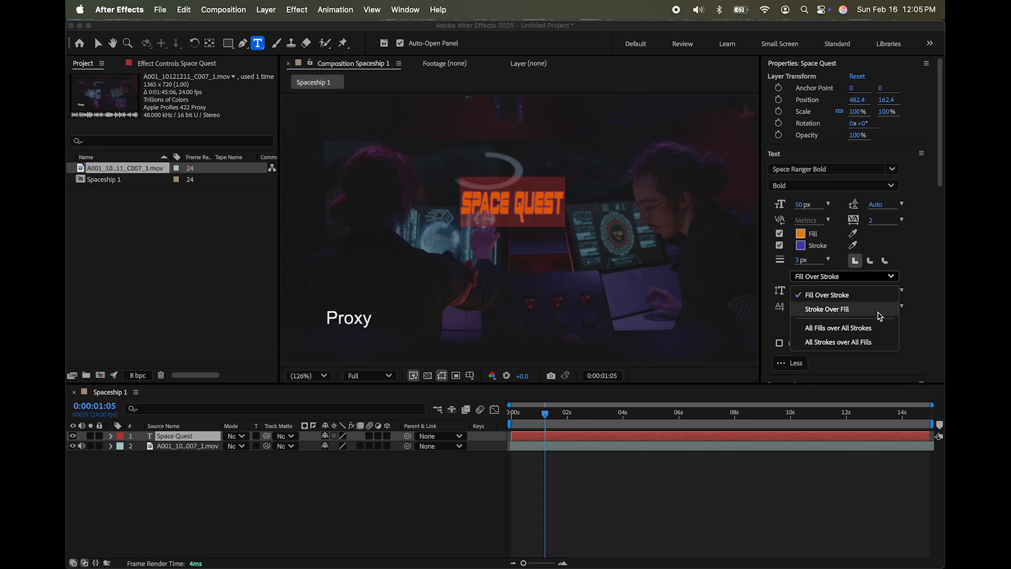
{"action": "left_click", "coordinate": [859, 311]}
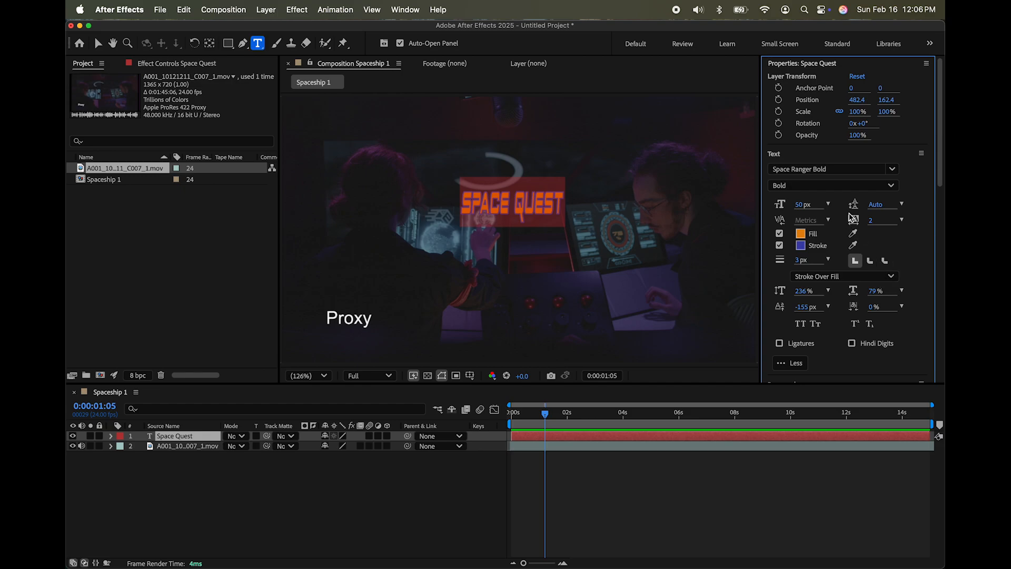
Increase the Space Quest text's font size to 91 px and deselect the layer.
{"action": "mouse_move", "coordinate": [803, 205]}
{"action": "left_mouse_down"}
{"action": "mouse_move", "coordinate": [842, 205]}
{"action": "mouse_move", "coordinate": [800, 210]}
{"action": "left_mouse_up"}
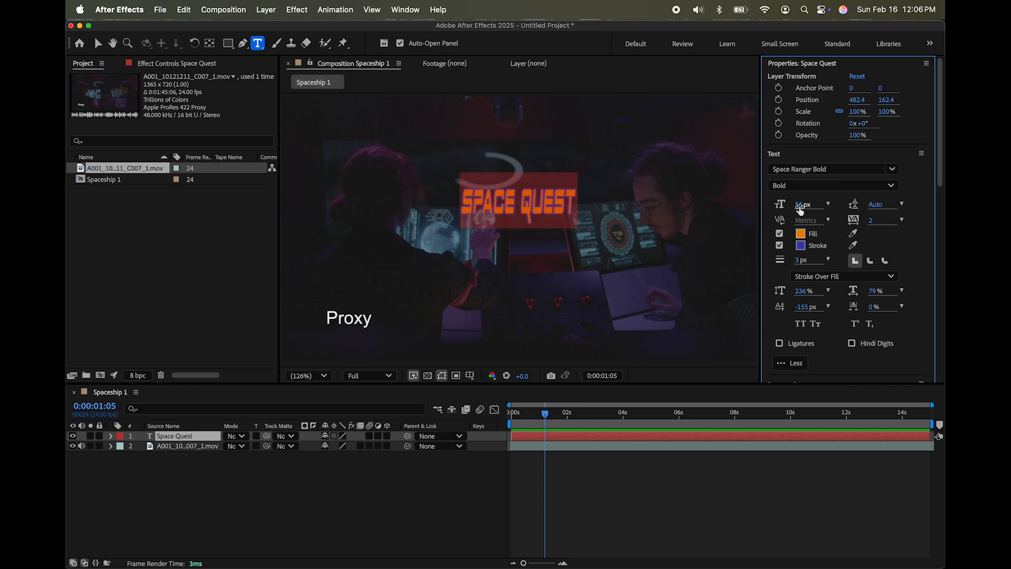
{"action": "mouse_move", "coordinate": [800, 209]}
{"action": "left_mouse_down"}
{"action": "mouse_move", "coordinate": [825, 205]}
{"action": "mouse_move", "coordinate": [815, 204]}
{"action": "left_mouse_up"}
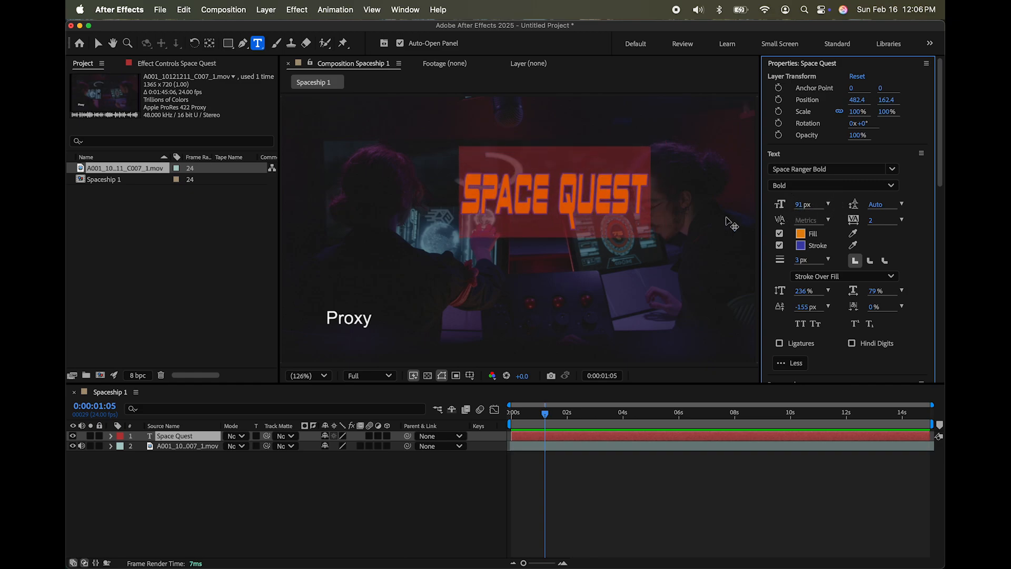
{"action": "left_click", "coordinate": [615, 496]}
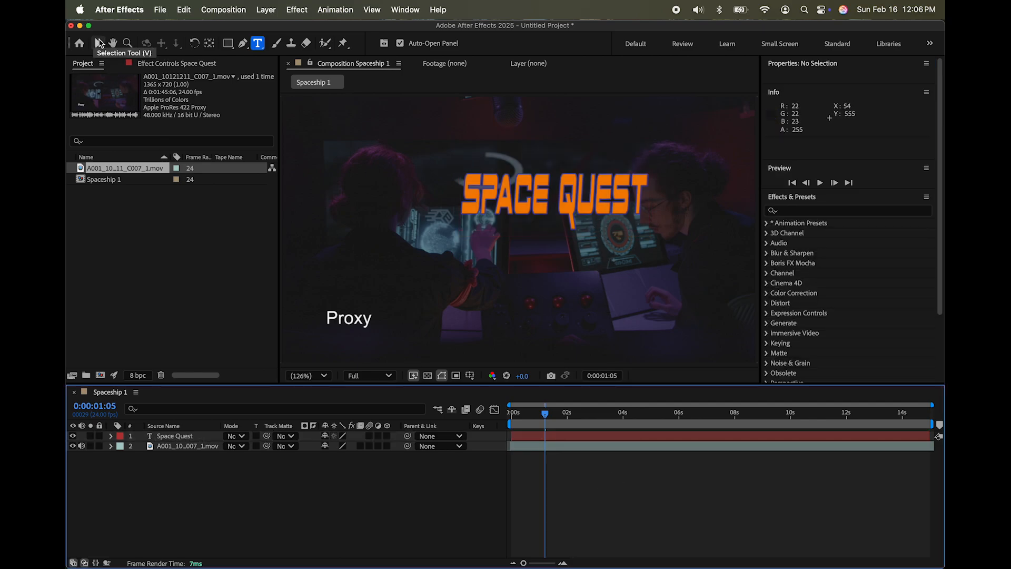
Move the Space Quest title with the Selection tool to about 410.7, 234, near the middle of the frame.
{"action": "left_click", "coordinate": [98, 45]}
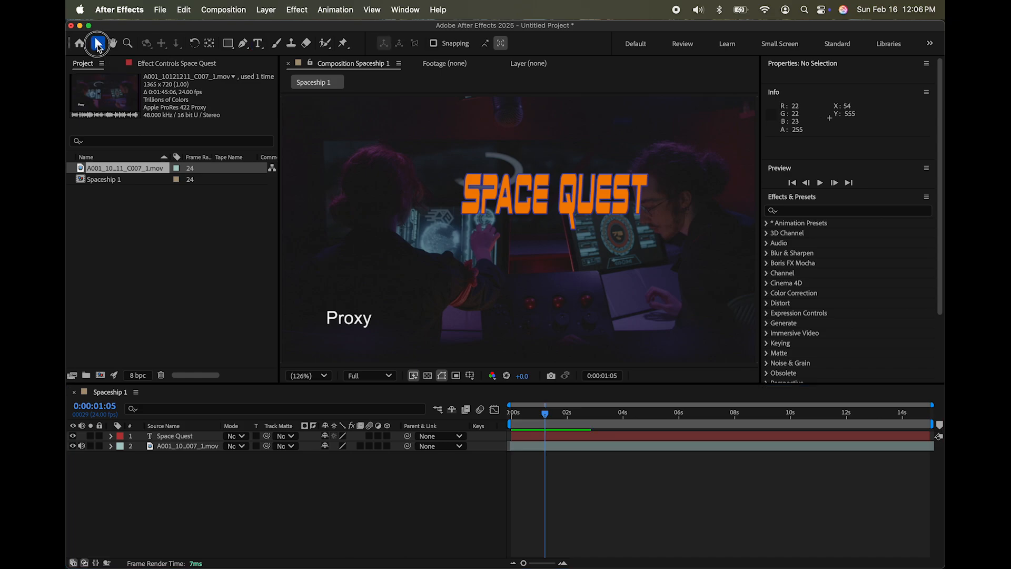
{"action": "left_click", "coordinate": [176, 436]}
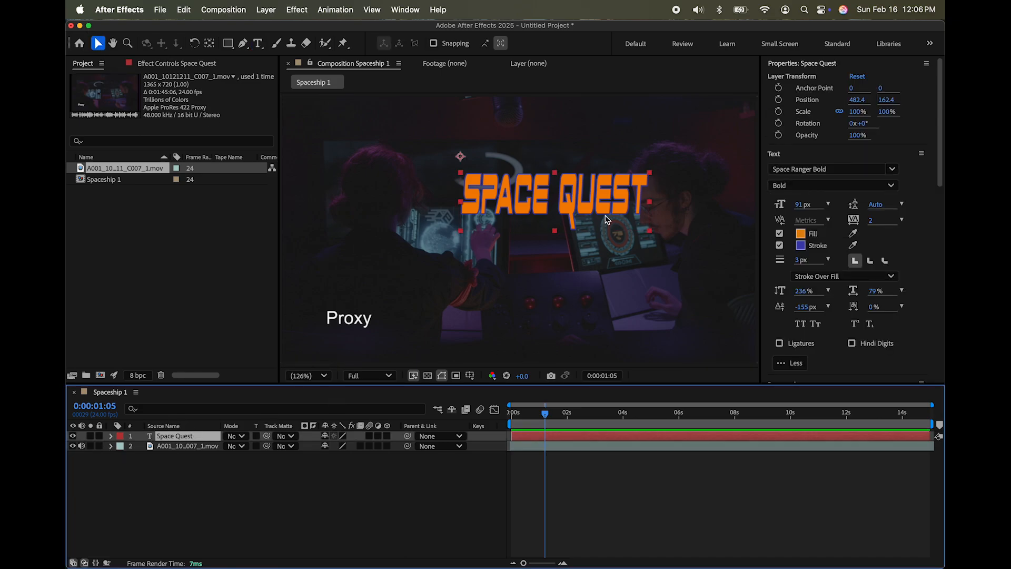
{"action": "left_click_drag", "start_coordinate": [606, 216], "coordinate": [583, 238]}
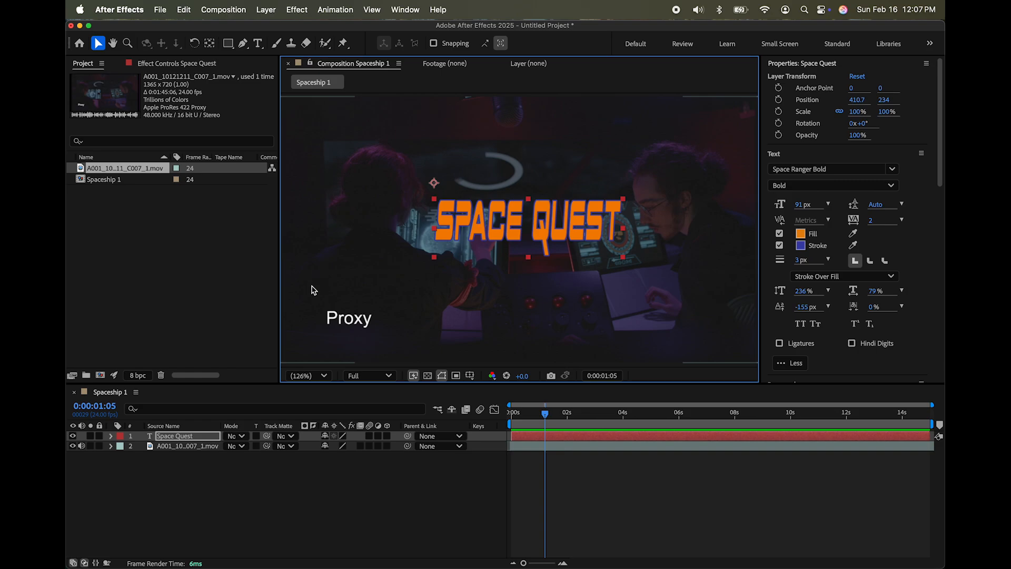
Expand the Space Quest layer's Transform properties in the timeline.
{"action": "left_click", "coordinate": [111, 436]}
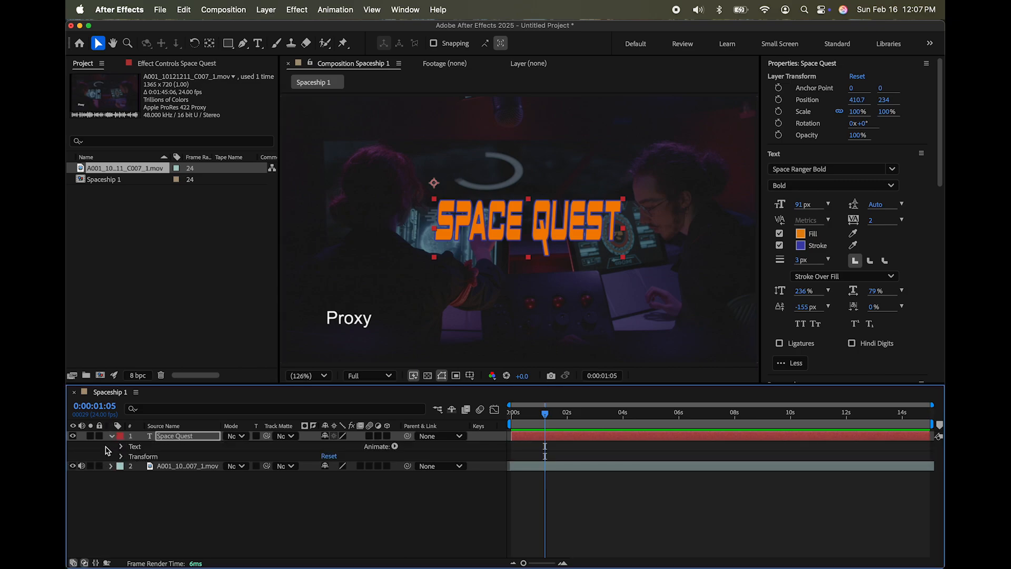
{"action": "left_click", "coordinate": [111, 436]}
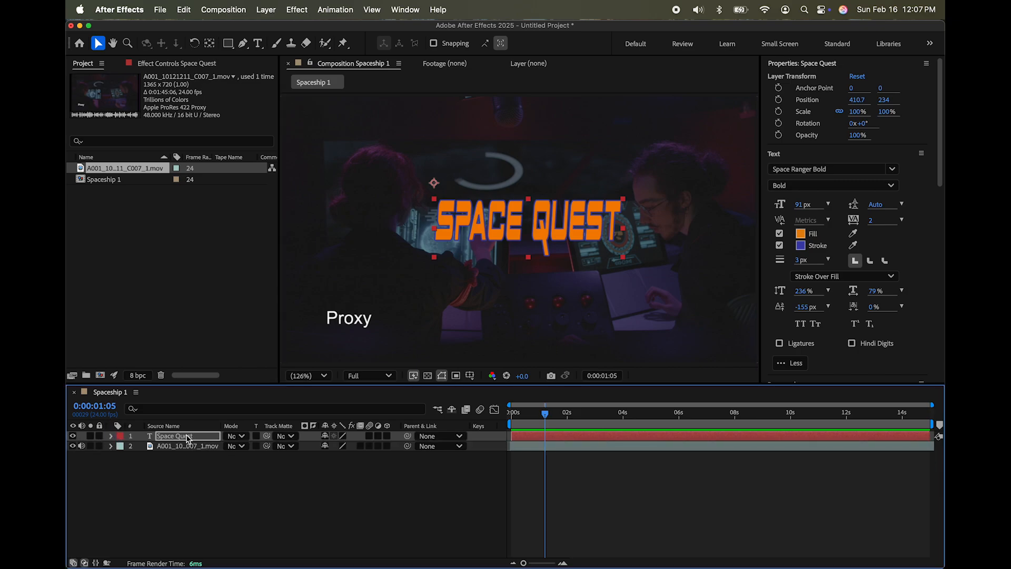
{"action": "left_click", "coordinate": [188, 439]}
{"action": "left_click", "coordinate": [112, 436]}
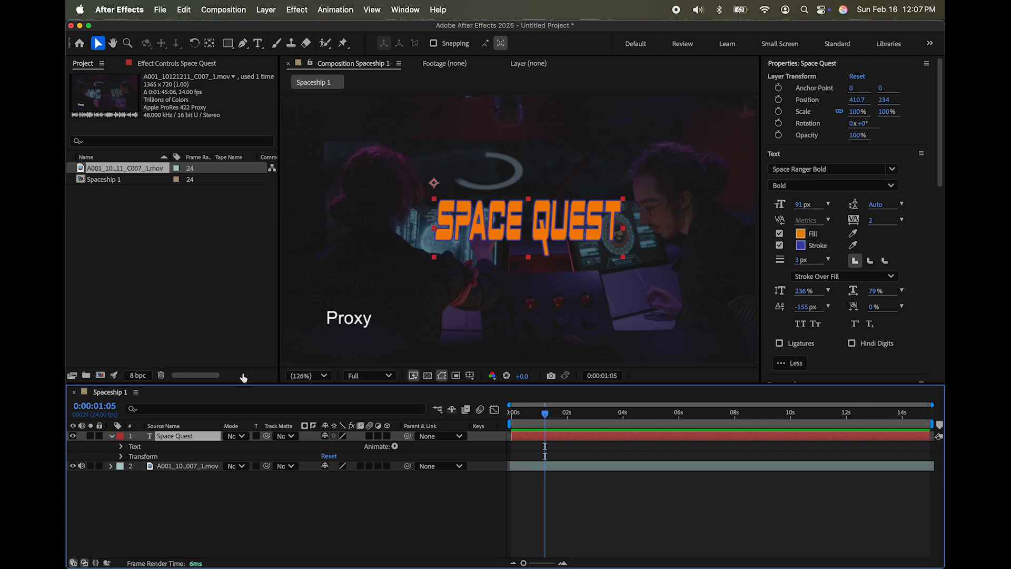
{"action": "left_click", "coordinate": [198, 65]}
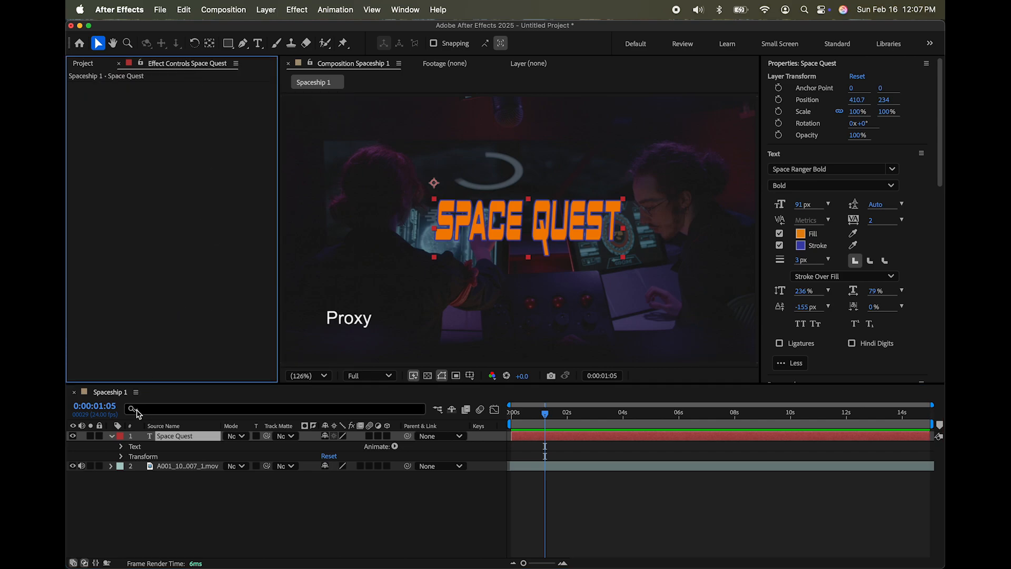
{"action": "left_click", "coordinate": [141, 457]}
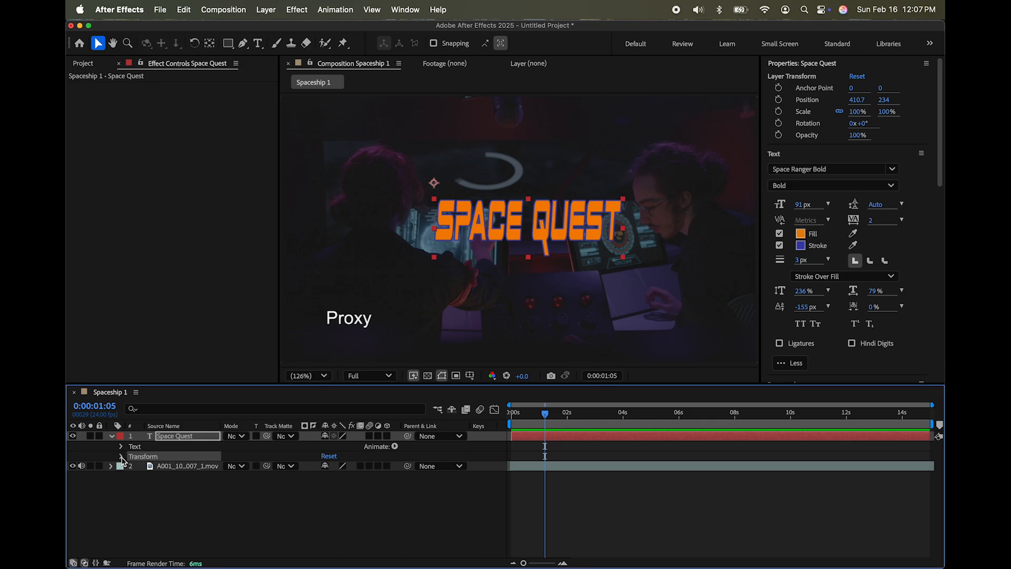
{"action": "left_click", "coordinate": [121, 458]}
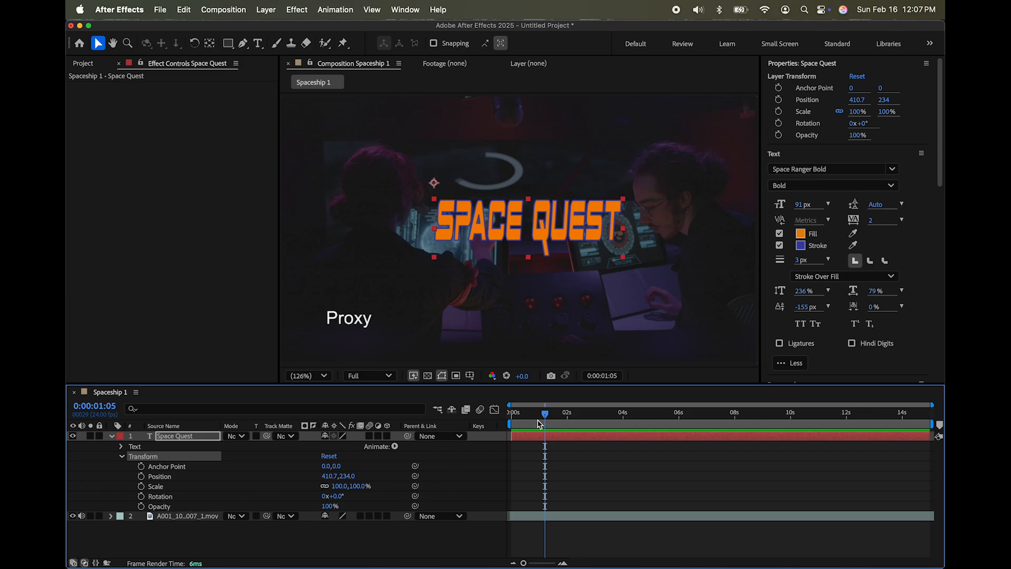
Trim about 10 frames off the start of the footage layer to remove the clapperboard, keeping the layer aligned with the composition's start.
{"action": "left_click_drag", "start_coordinate": [546, 413], "coordinate": [492, 410]}
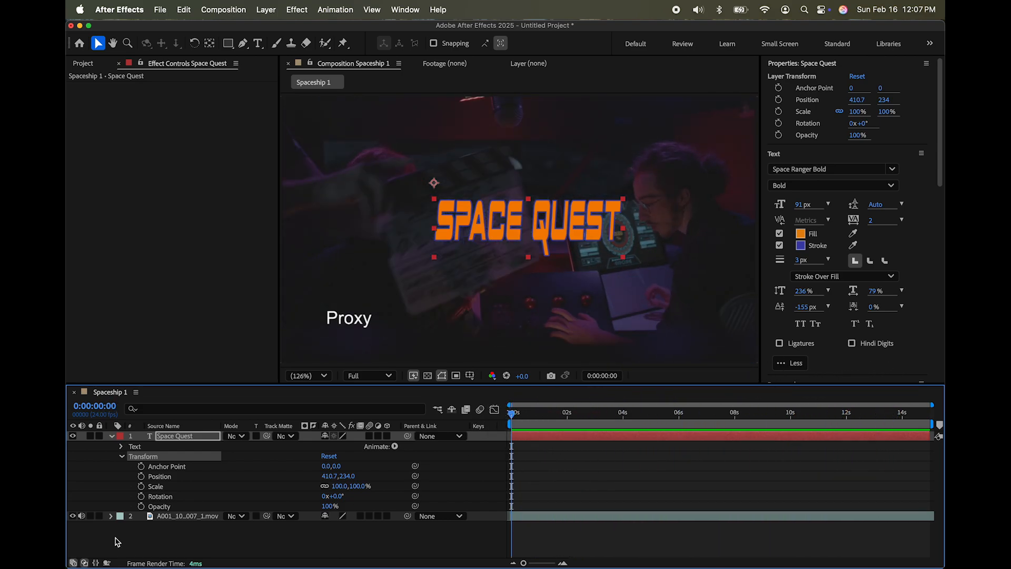
{"action": "left_click_drag", "start_coordinate": [515, 417], "coordinate": [521, 414]}
{"action": "left_click_drag", "start_coordinate": [512, 516], "coordinate": [548, 519]}
{"action": "left_click", "coordinate": [557, 516]}
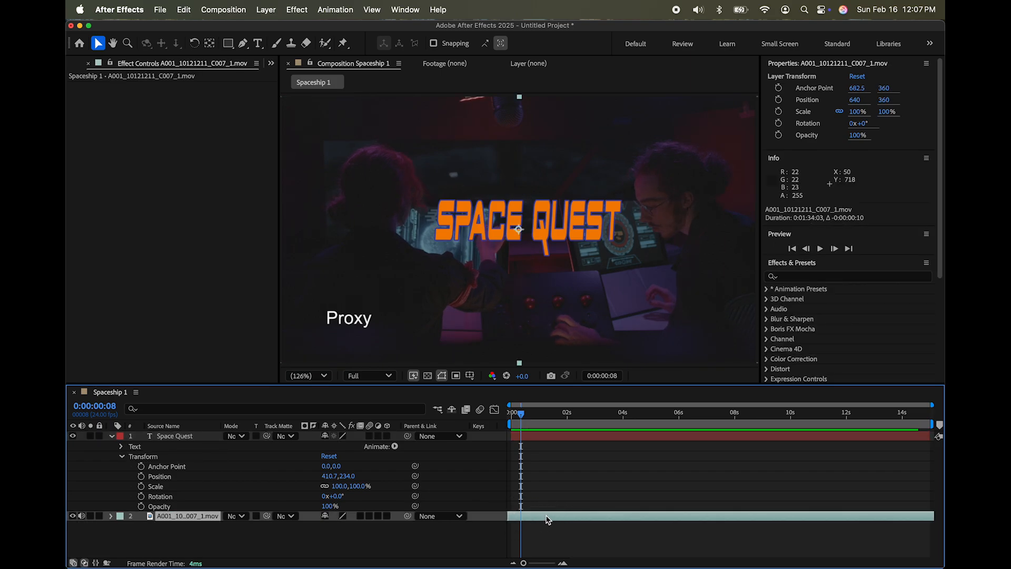
Add an opacity keyframe of 0% to the Space Quest layer at 0:00:00:00.
{"action": "left_click_drag", "start_coordinate": [521, 418], "coordinate": [496, 413]}
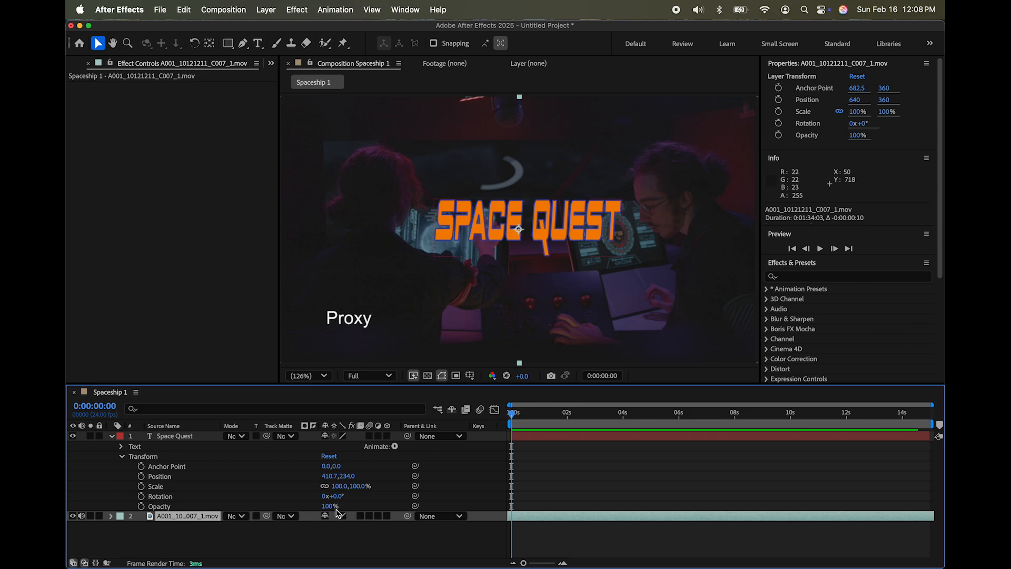
{"action": "left_click", "coordinate": [141, 507]}
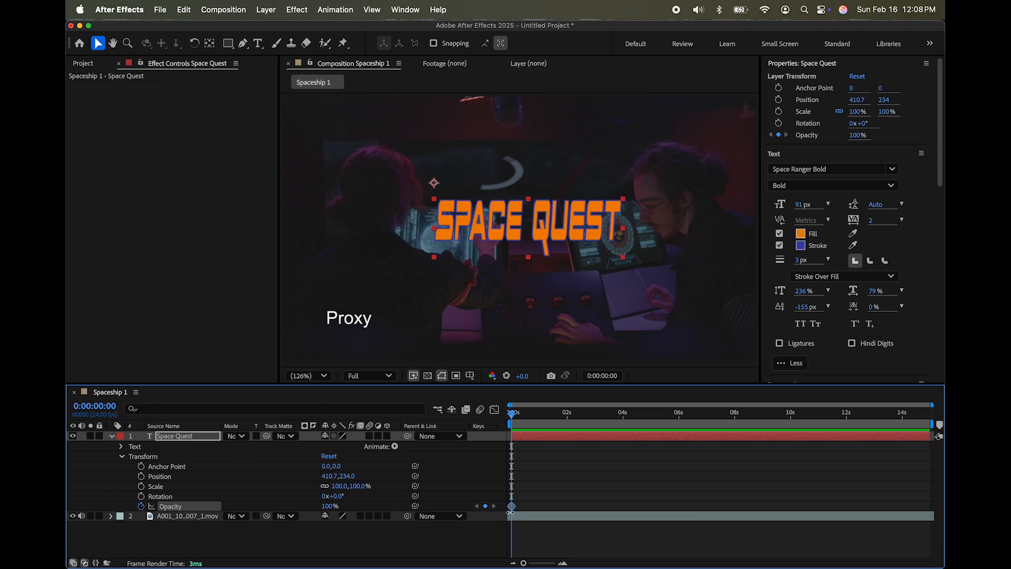
{"action": "left_click", "coordinate": [331, 507]}
{"action": "type", "text": "0"}
{"action": "left_click", "coordinate": [615, 508]}
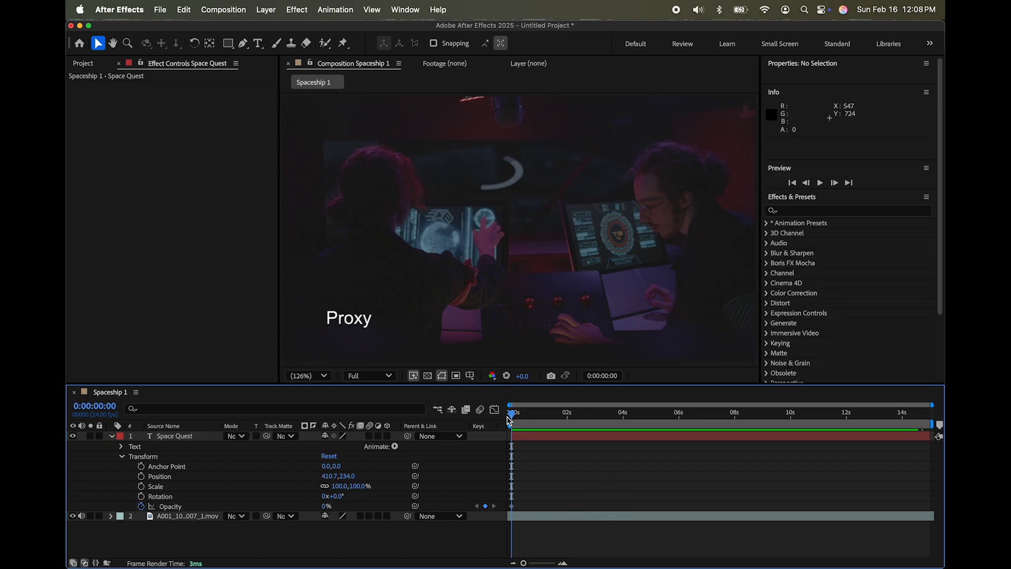
Add an opacity keyframe of 100% to the Space Quest layer at 0:00:02:00.
{"action": "left_click_drag", "start_coordinate": [512, 411], "coordinate": [570, 409]}
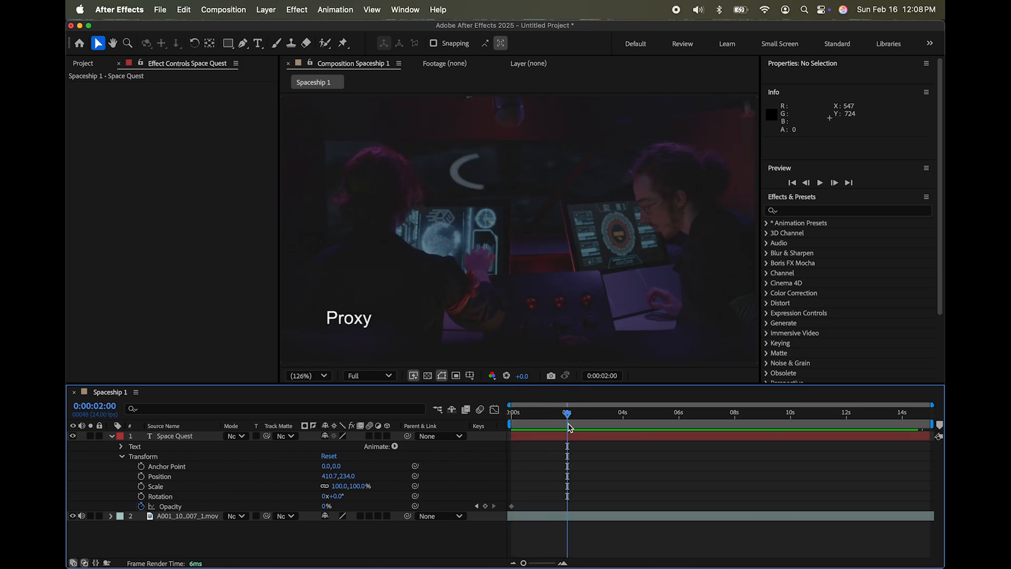
{"action": "left_click", "coordinate": [325, 507]}
{"action": "key", "text": "Return"}
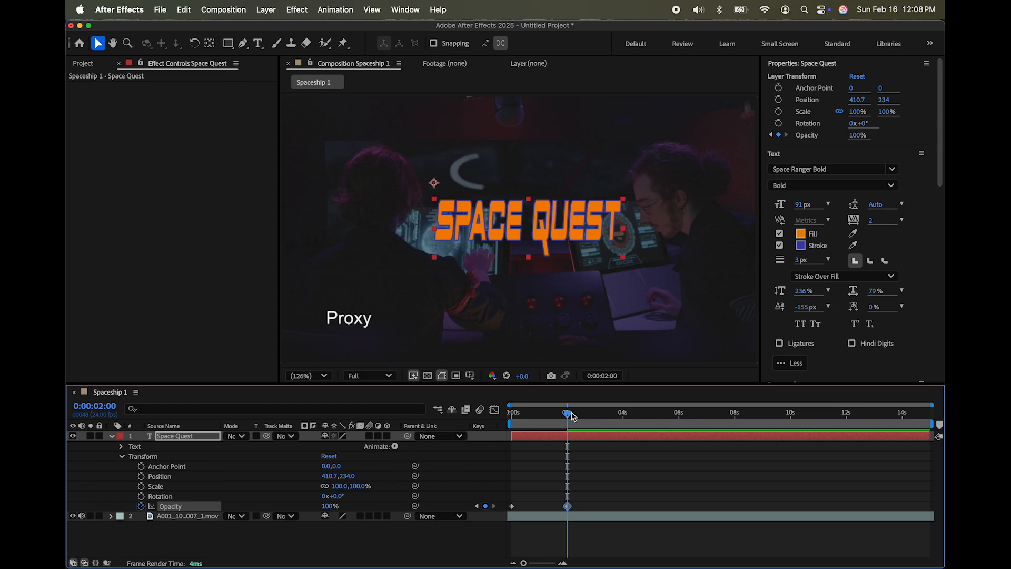
Play back the title's fade-in from the start and inspect the opacity keyframes at 0 and 2 seconds.
{"action": "left_click_drag", "start_coordinate": [568, 413], "coordinate": [470, 420]}
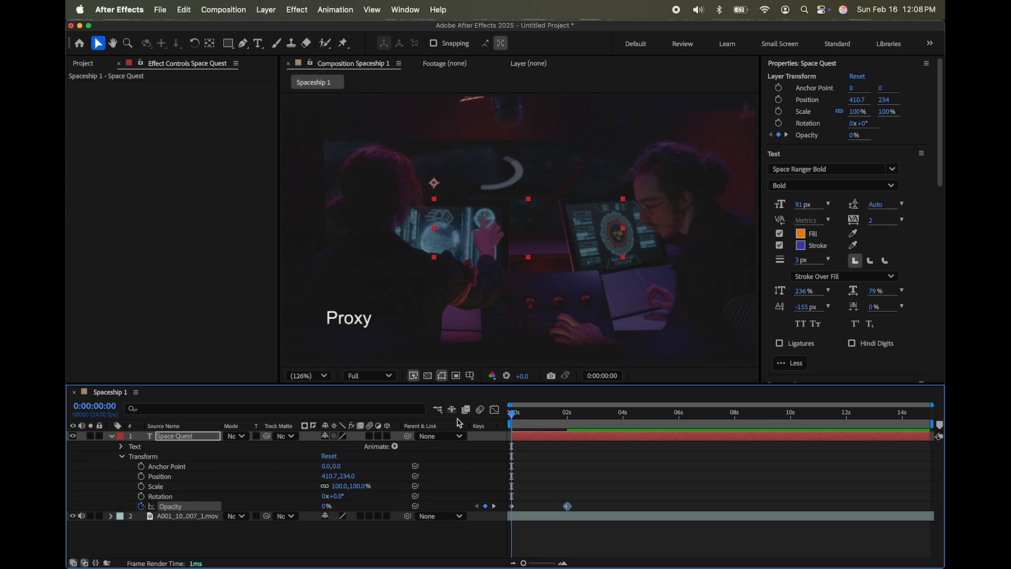
{"action": "key", "text": "space"}
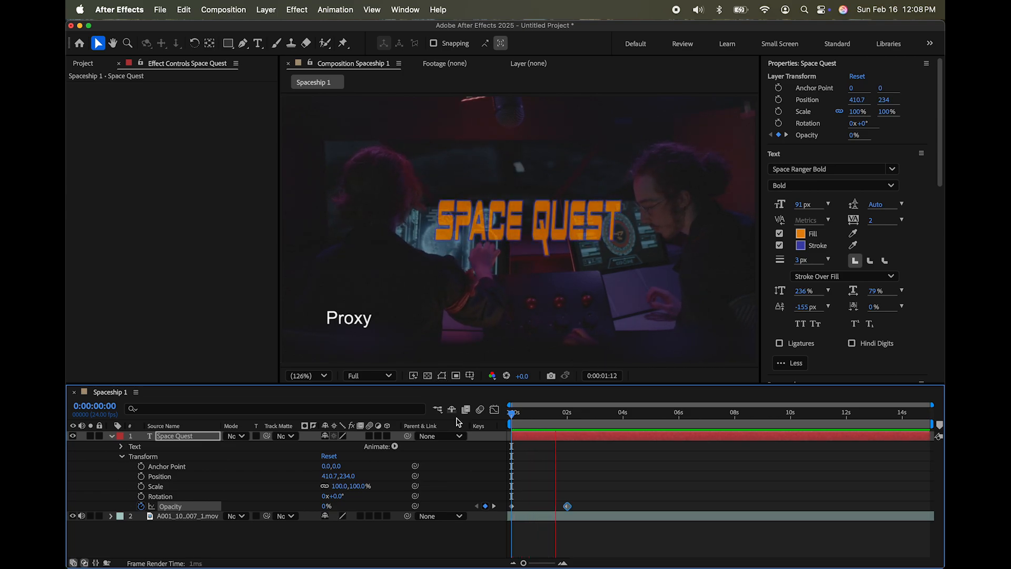
{"action": "key", "text": "space"}
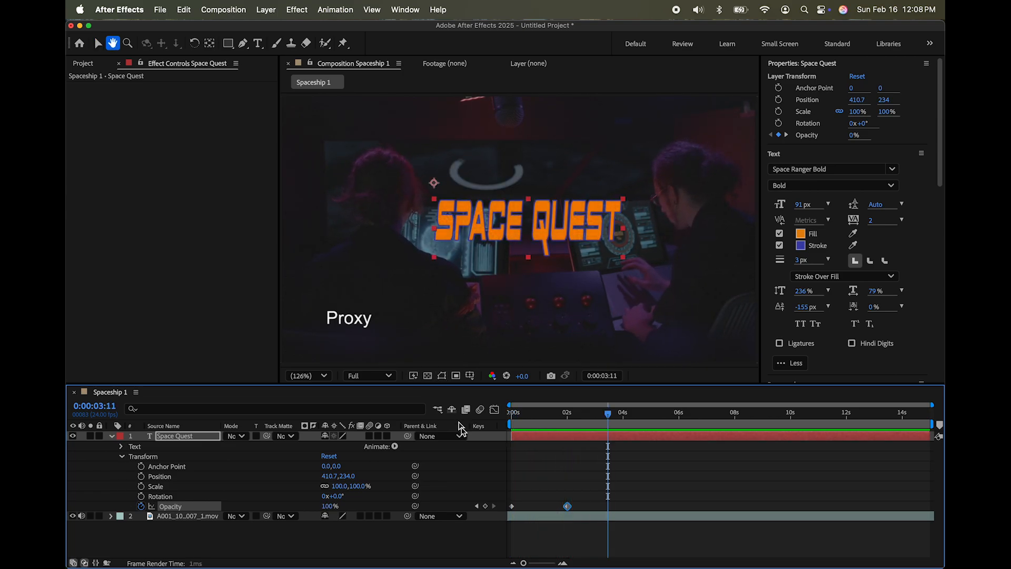
{"action": "left_click", "coordinate": [510, 415]}
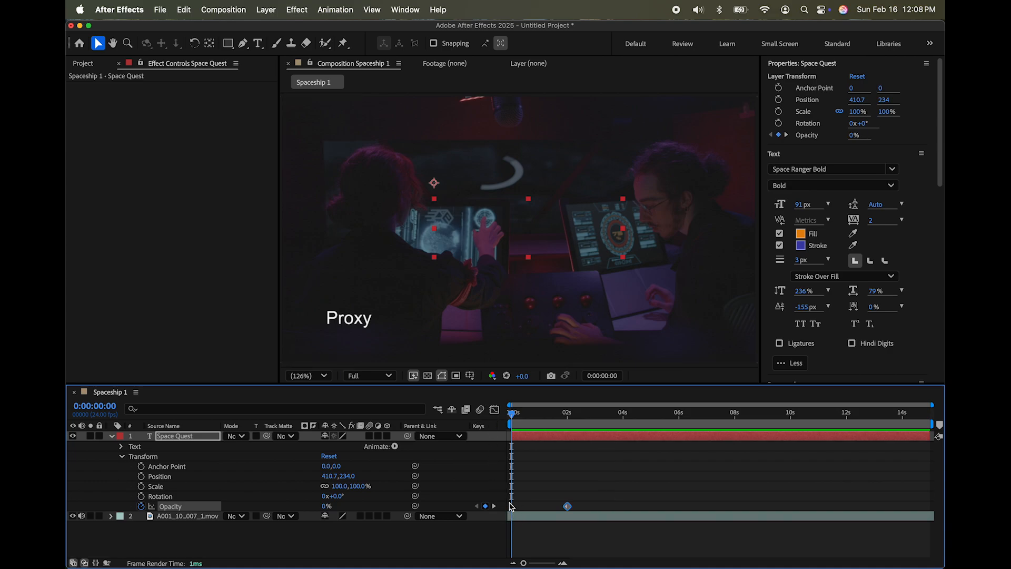
{"action": "left_click", "coordinate": [568, 417]}
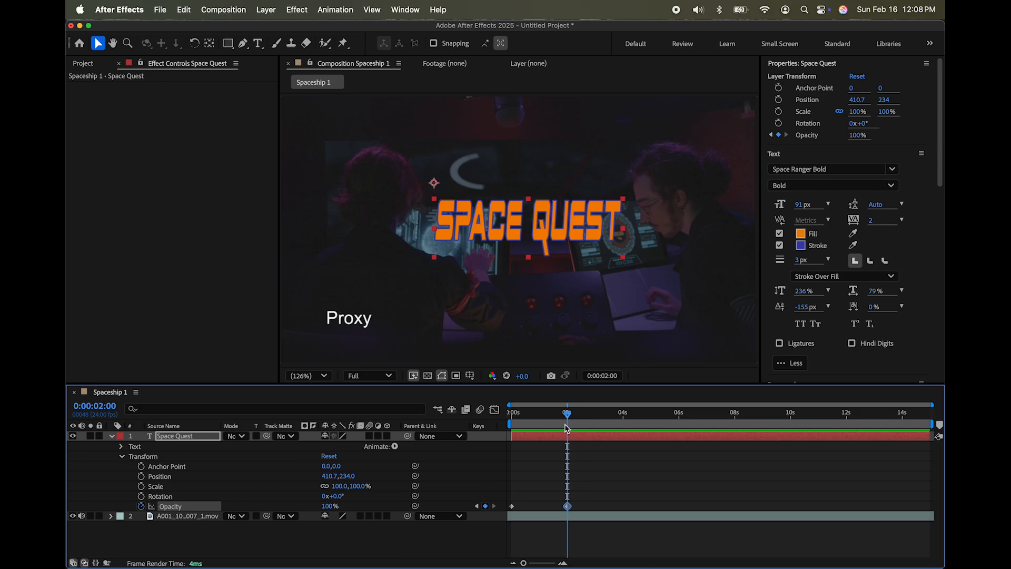
Keyframe the Space Quest layer's scale from 100% at the start to 4% at 0:00:02:00 and preview the animation.
{"action": "left_click_drag", "start_coordinate": [567, 415], "coordinate": [508, 415]}
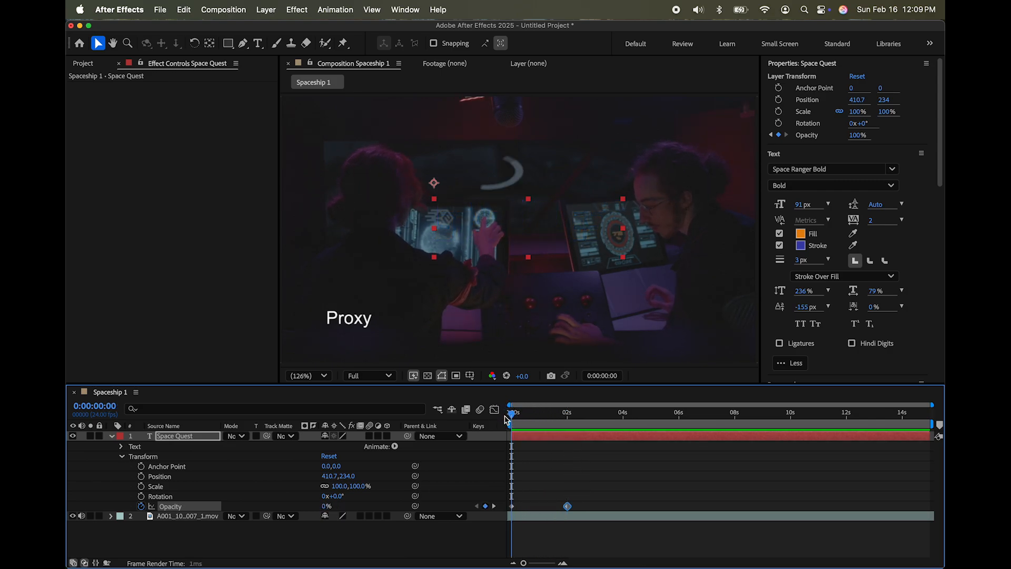
{"action": "left_click", "coordinate": [156, 487]}
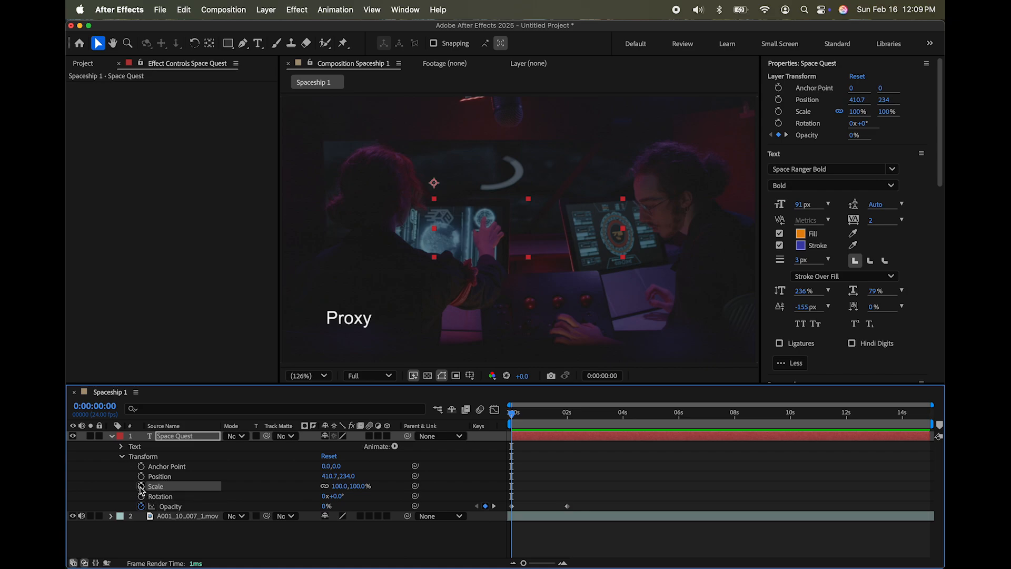
{"action": "left_click", "coordinate": [141, 486]}
{"action": "left_click_drag", "start_coordinate": [515, 415], "coordinate": [567, 415]}
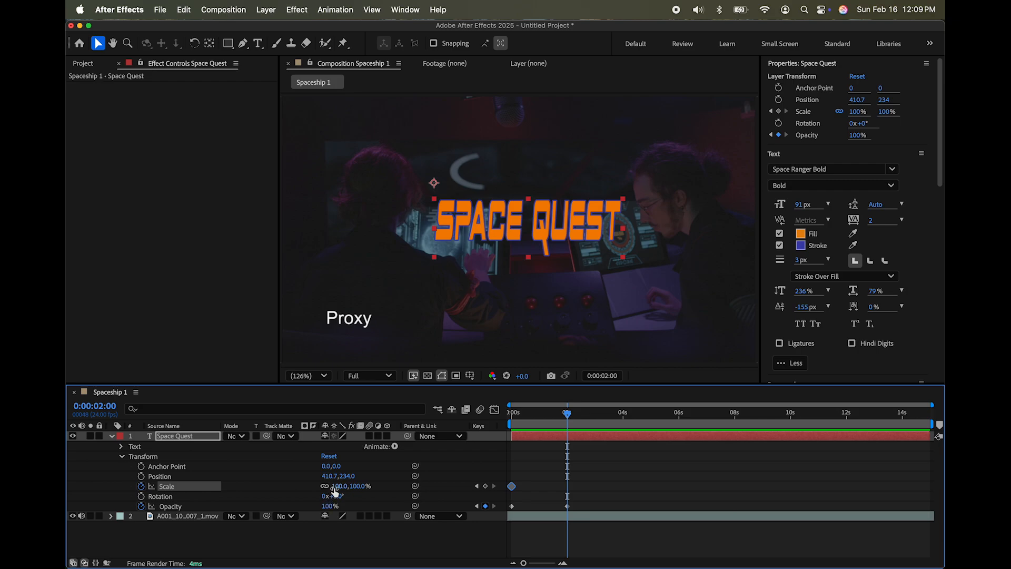
{"action": "left_click_drag", "start_coordinate": [340, 488], "coordinate": [286, 492]}
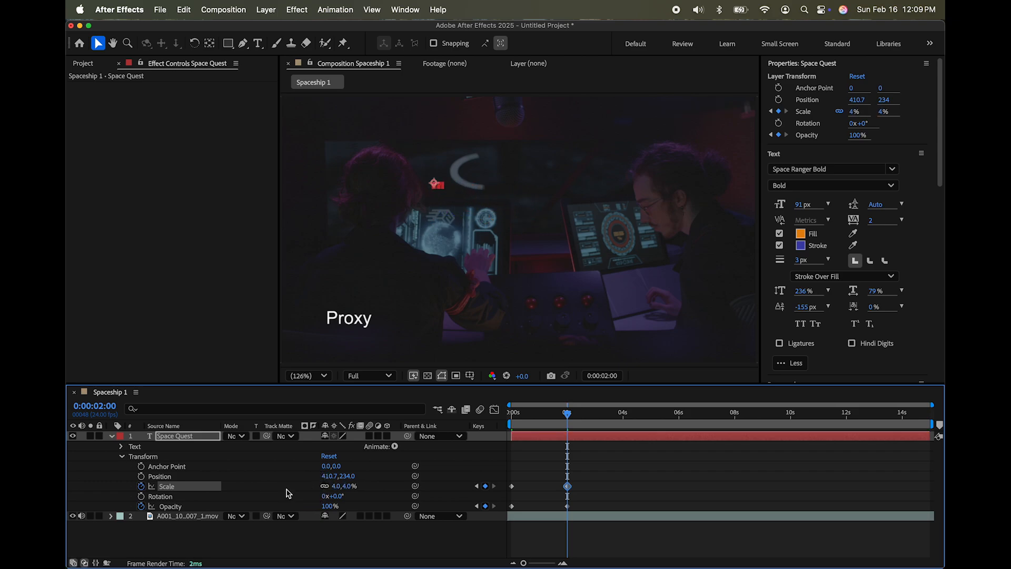
{"action": "left_click_drag", "start_coordinate": [568, 413], "coordinate": [451, 413]}
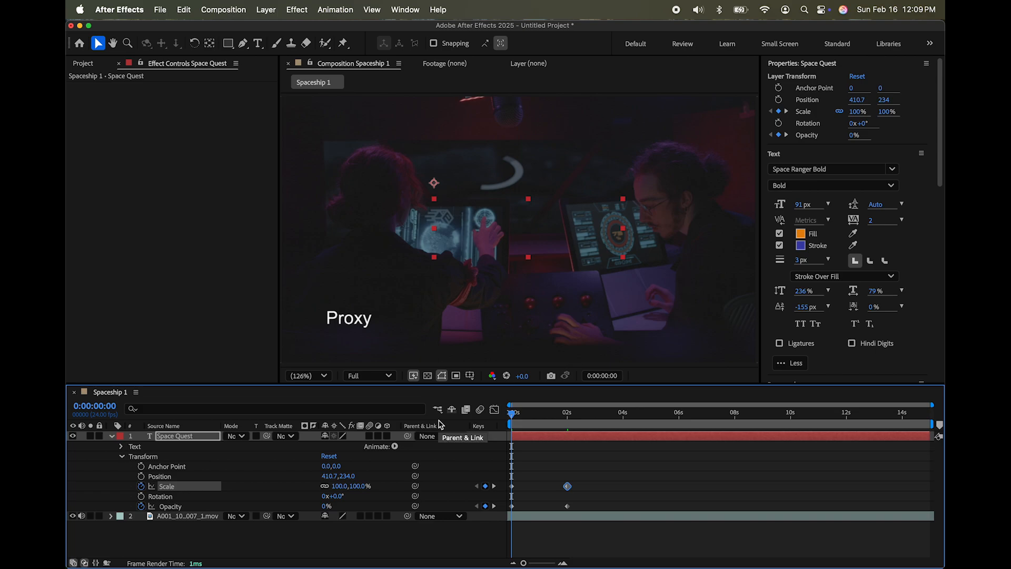
{"action": "key", "text": "space"}
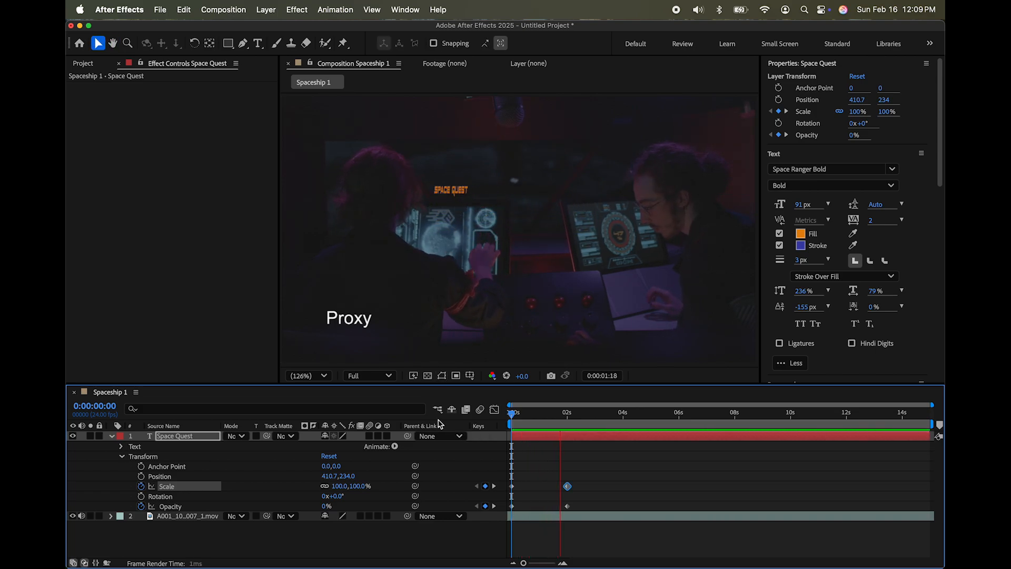
Set the Space Quest layer's scale keyframe at 0:00:00:00 to 10%.
{"action": "key", "text": "space"}
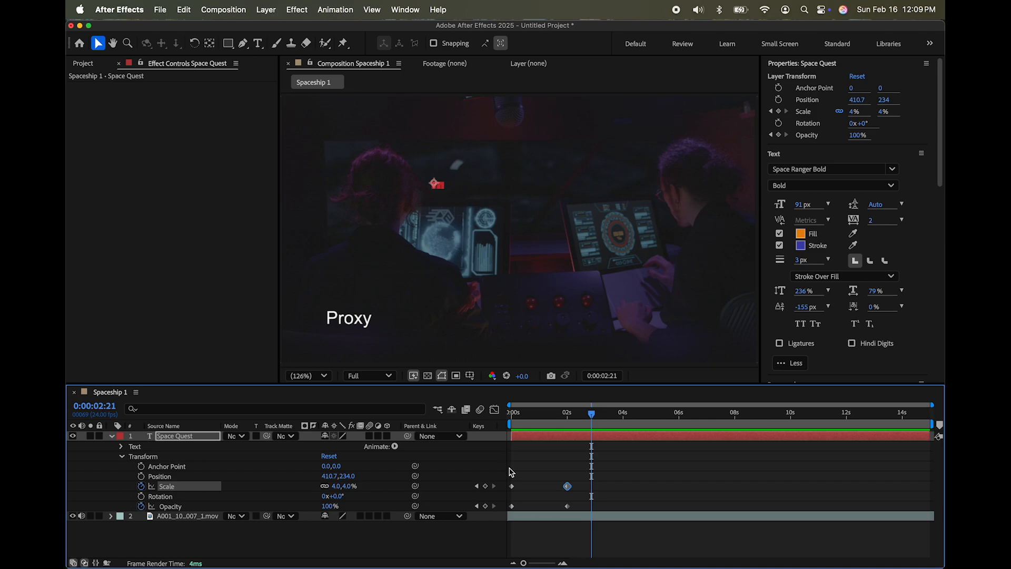
{"action": "left_click_drag", "start_coordinate": [594, 418], "coordinate": [617, 409]}
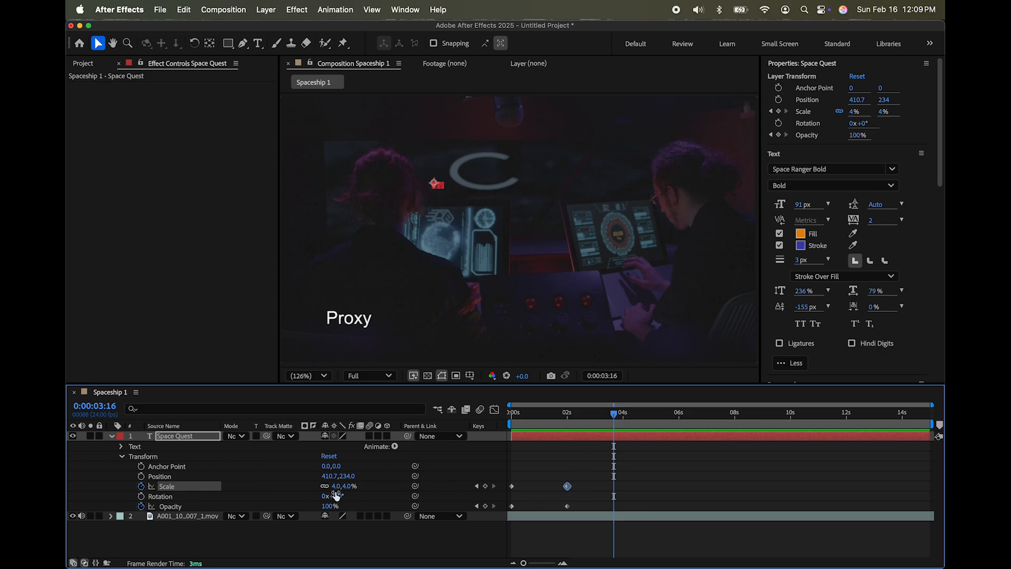
{"action": "left_click", "coordinate": [477, 486]}
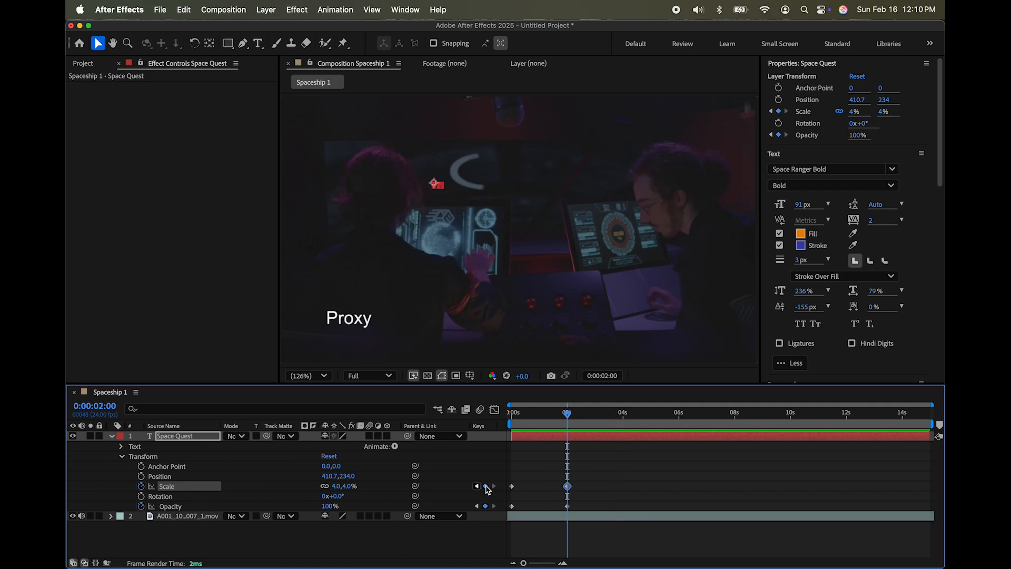
{"action": "left_click", "coordinate": [477, 486]}
{"action": "left_click", "coordinate": [494, 487]}
{"action": "left_click", "coordinate": [477, 486]}
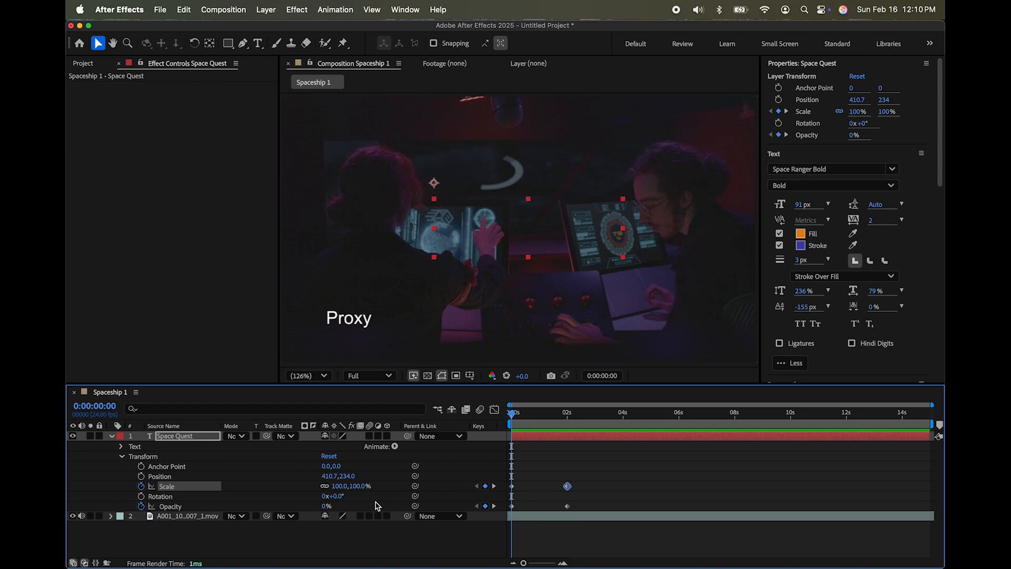
{"action": "left_click", "coordinate": [341, 486]}
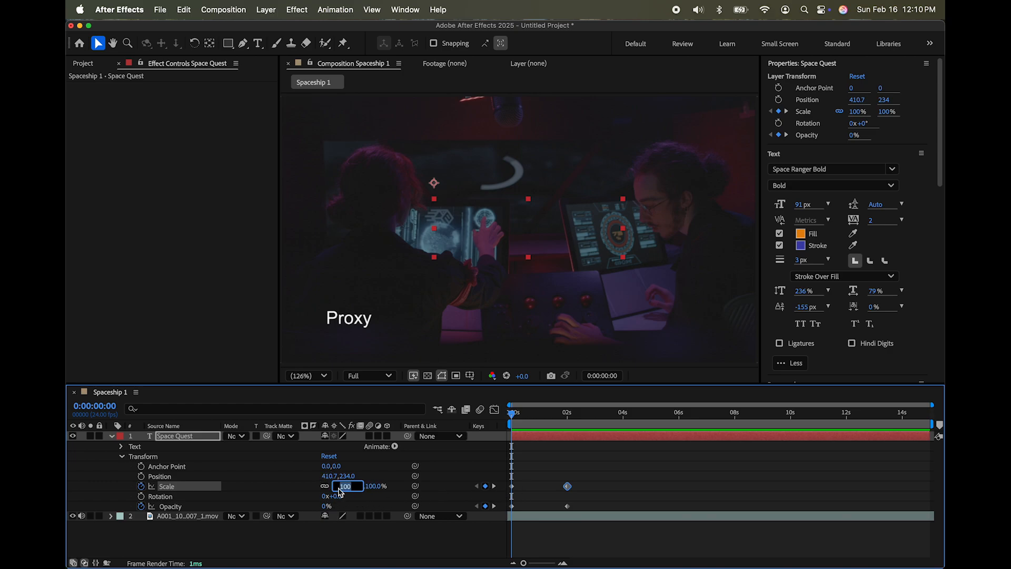
{"action": "type", "text": "10"}
{"action": "left_click", "coordinate": [273, 494]}
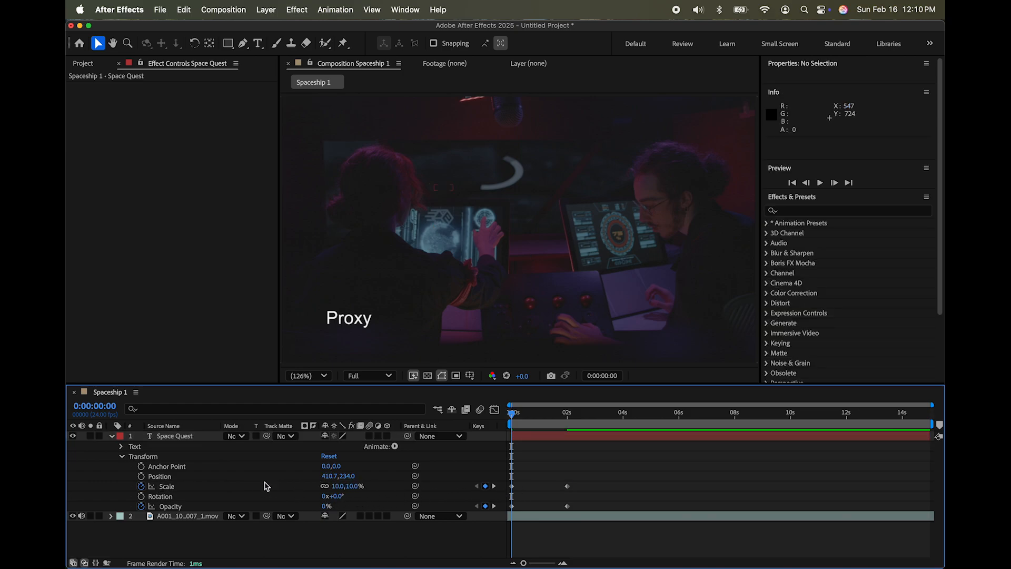
Set the Space Quest layer's scale keyframe at 0:00:02:00 to 100% and play back the title animation from the start.
{"action": "left_click", "coordinate": [495, 487]}
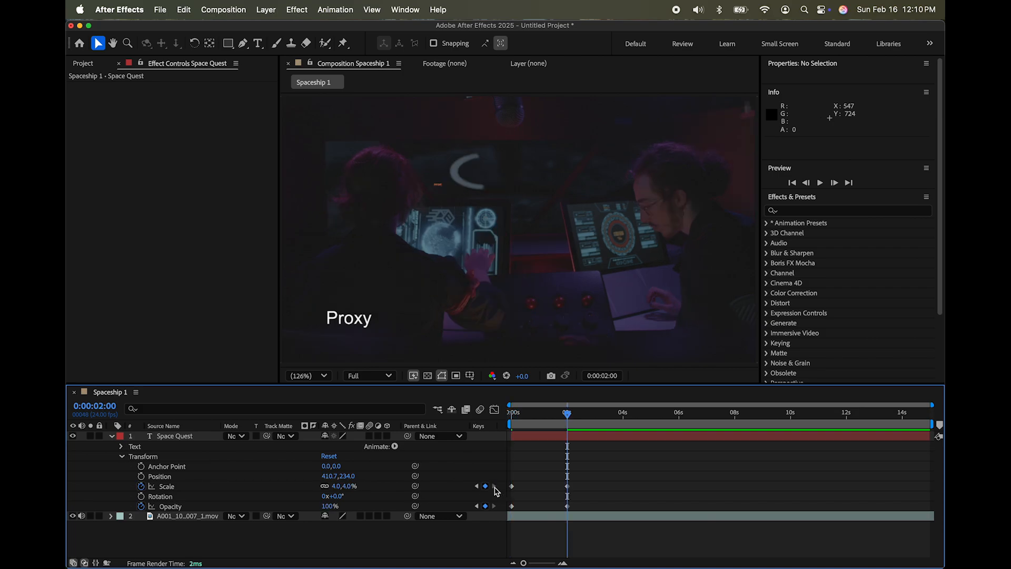
{"action": "left_click", "coordinate": [340, 488]}
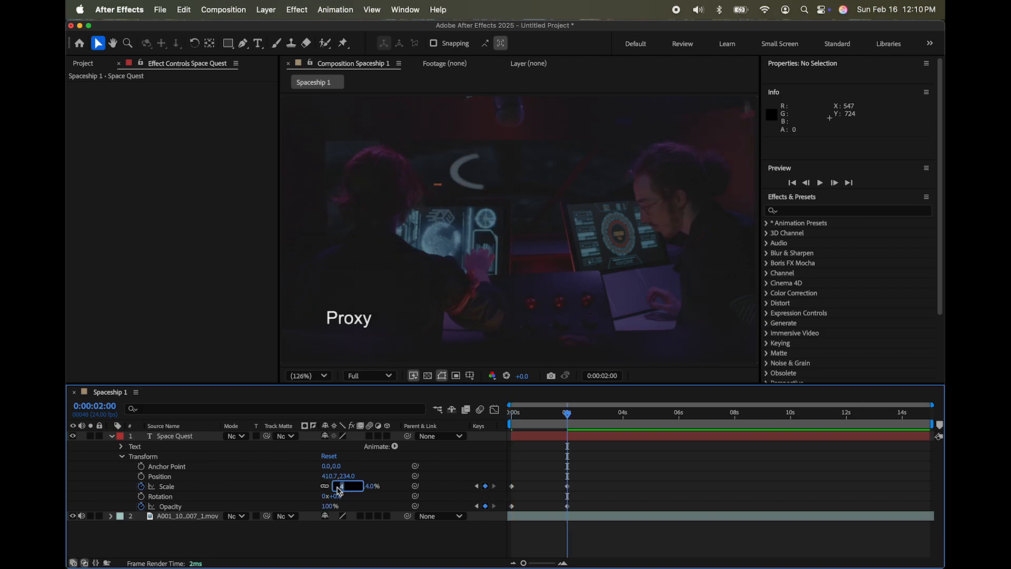
{"action": "left_click", "coordinate": [592, 489]}
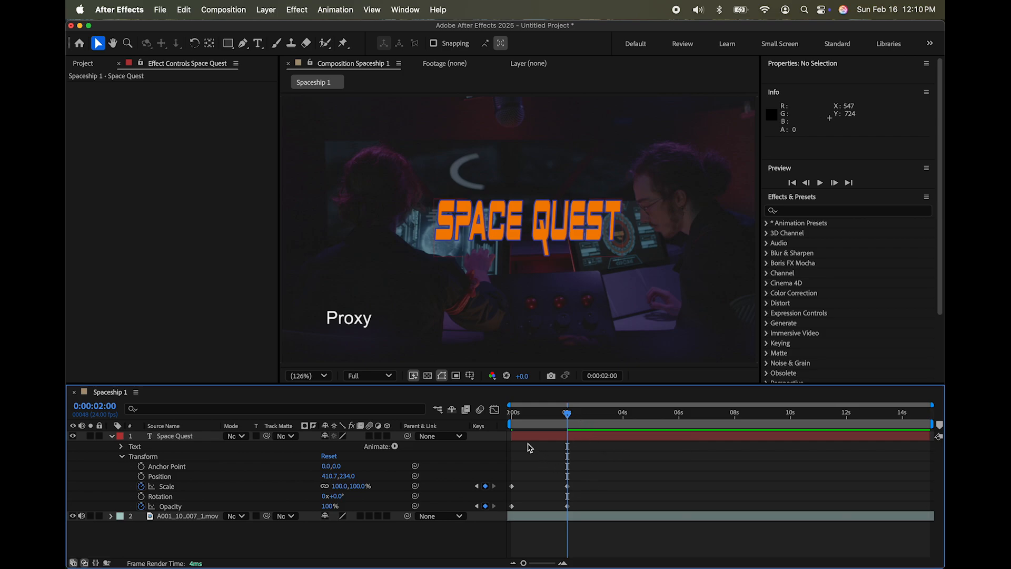
{"action": "key", "text": "Home"}
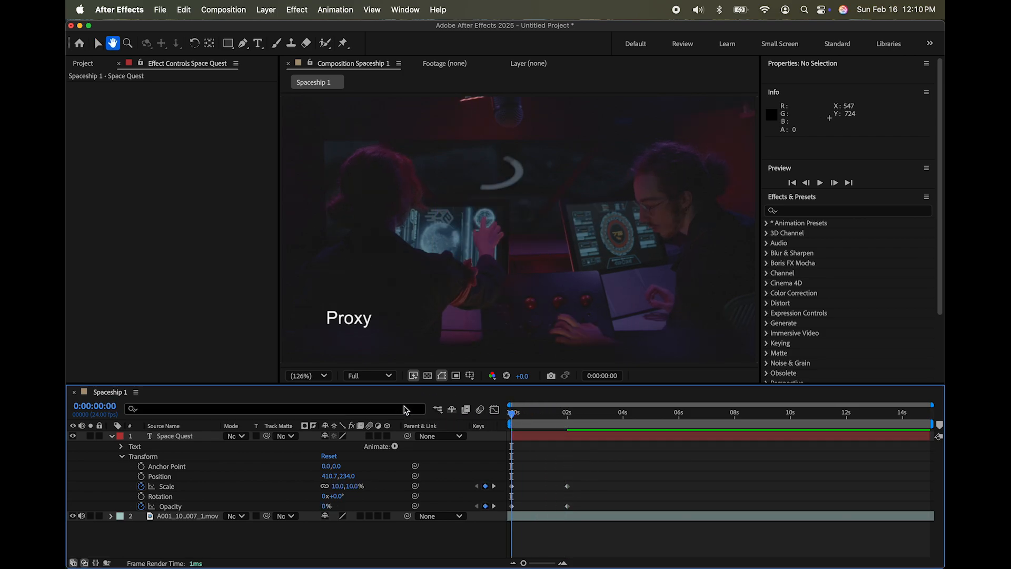
{"action": "key", "text": "space"}
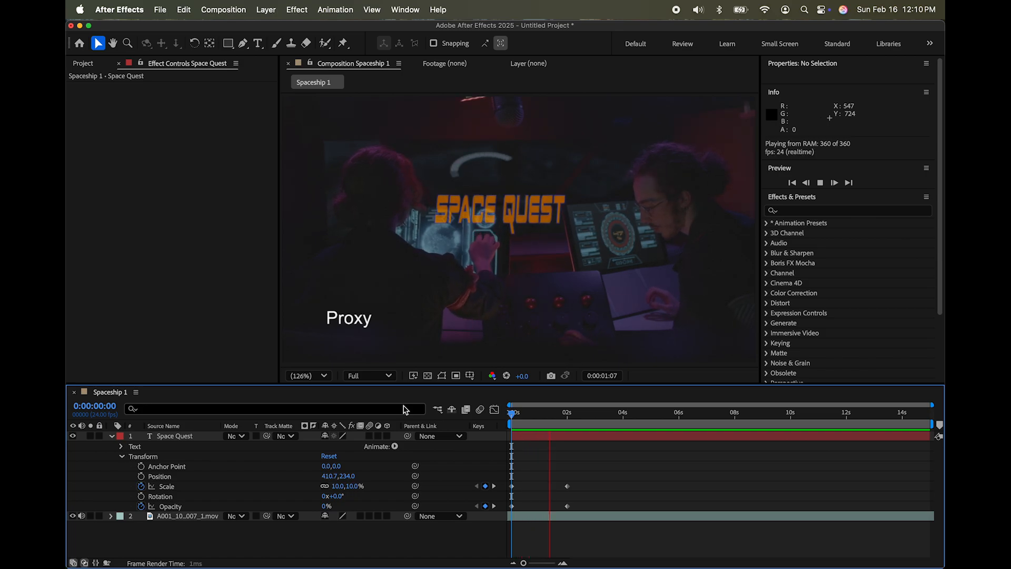
{"action": "key", "text": "space"}
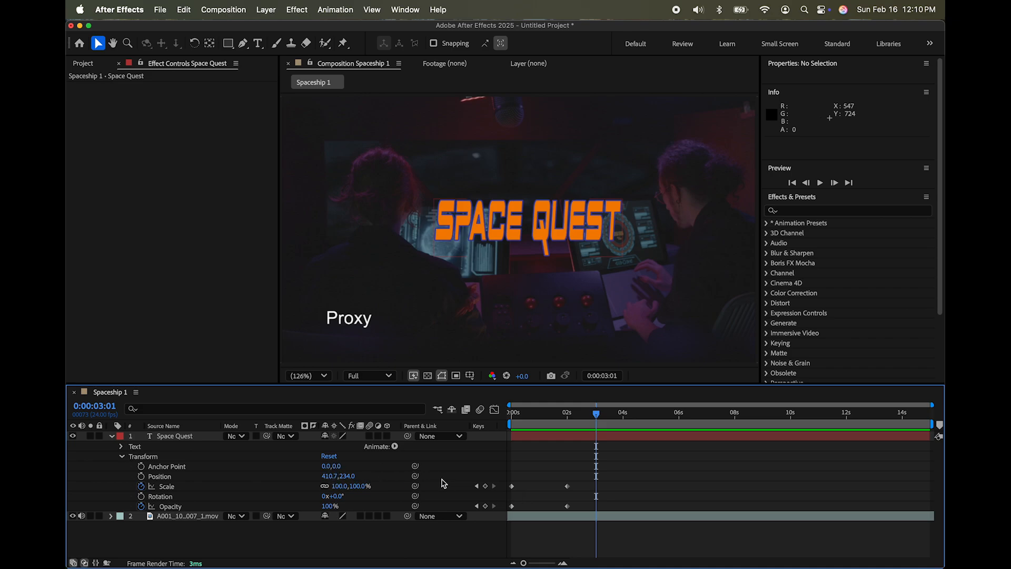
At 0:00:02:00, move the Space Quest layer's anchor point to the centre of the title, at about 254.7, 113, and check the start frame.
{"action": "left_click_drag", "start_coordinate": [599, 415], "coordinate": [521, 409]}
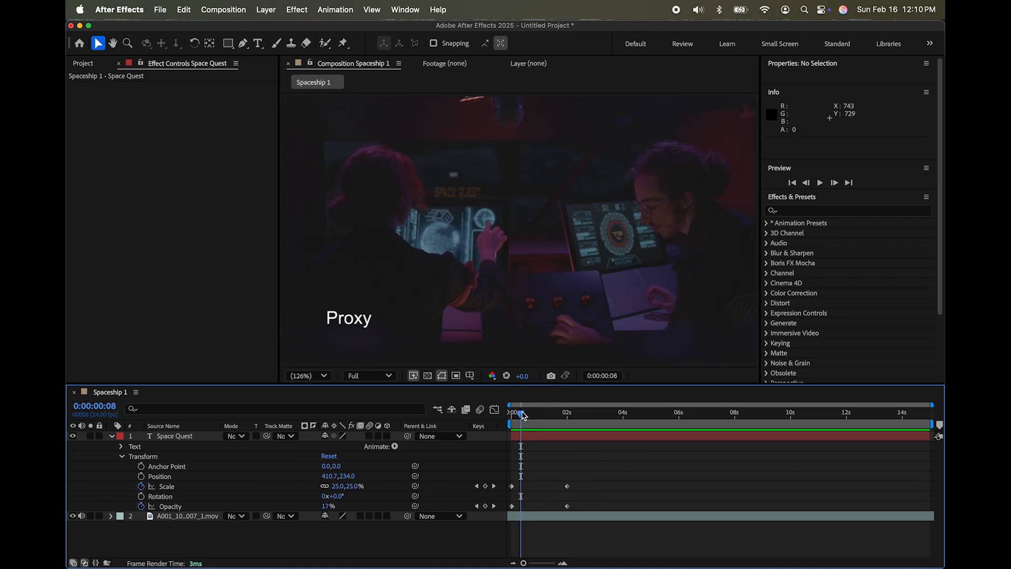
{"action": "left_click_drag", "start_coordinate": [520, 412], "coordinate": [498, 419]}
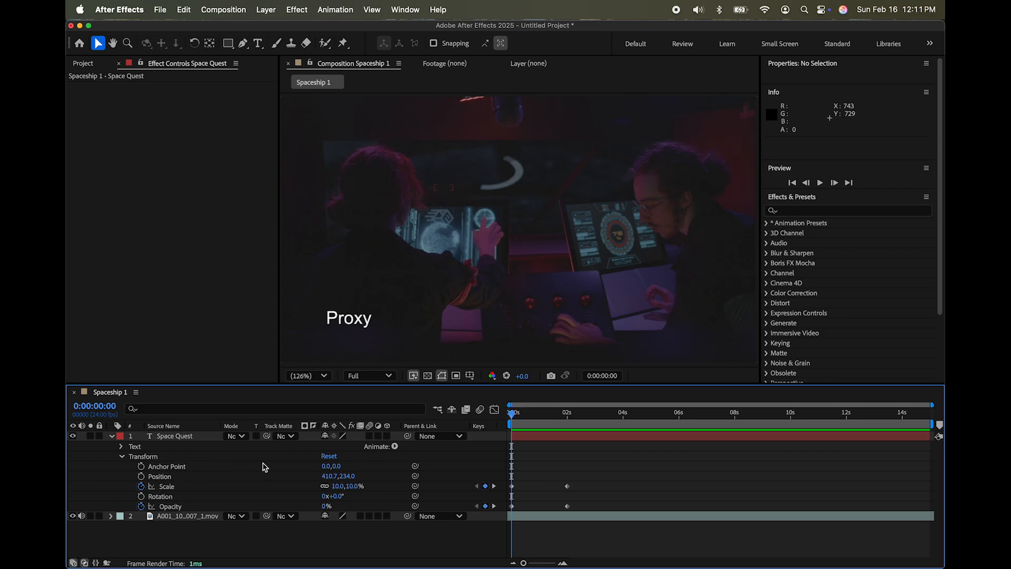
{"action": "left_click", "coordinate": [178, 471]}
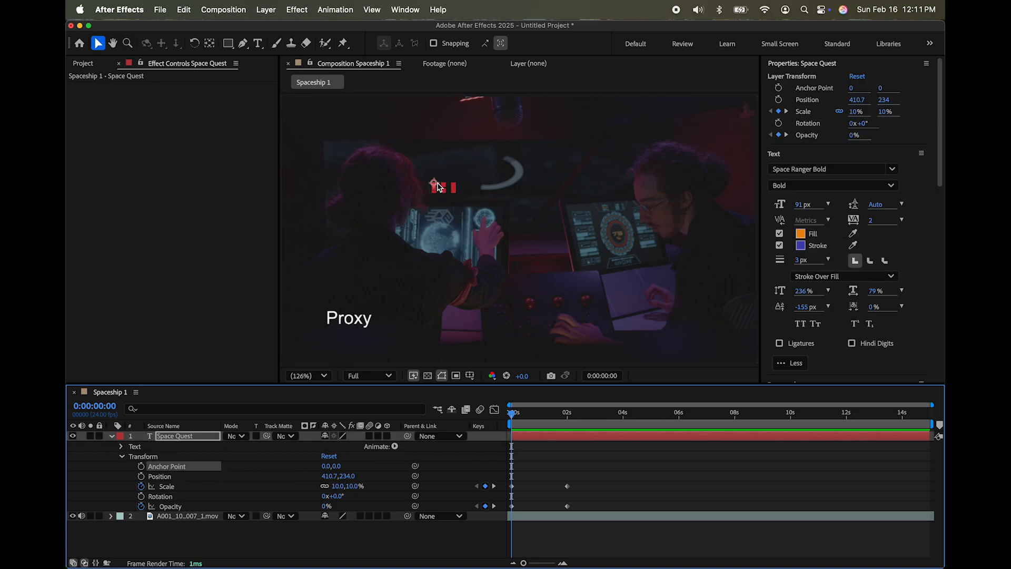
{"action": "left_click_drag", "start_coordinate": [512, 413], "coordinate": [568, 414]}
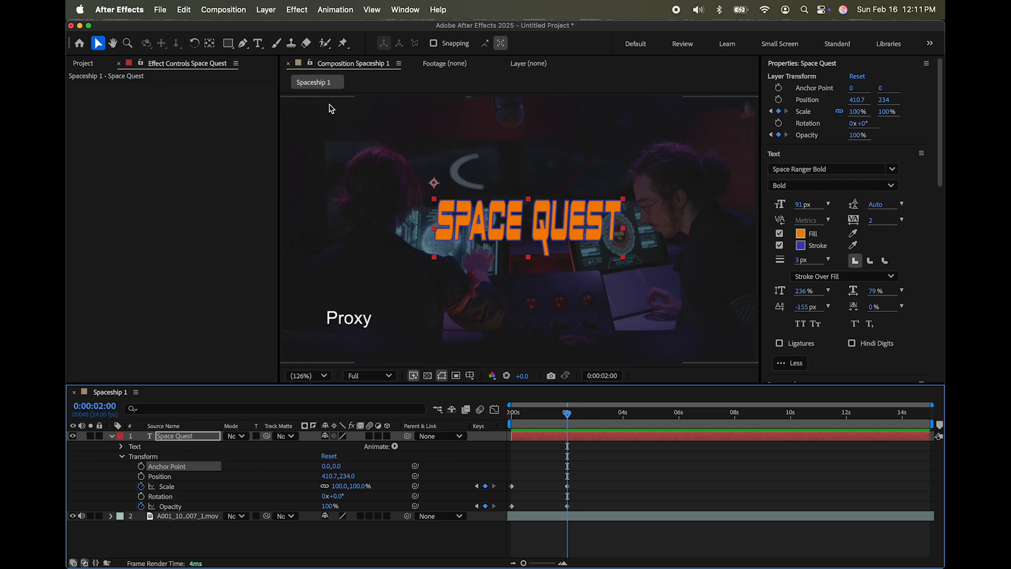
{"action": "left_click", "coordinate": [209, 44]}
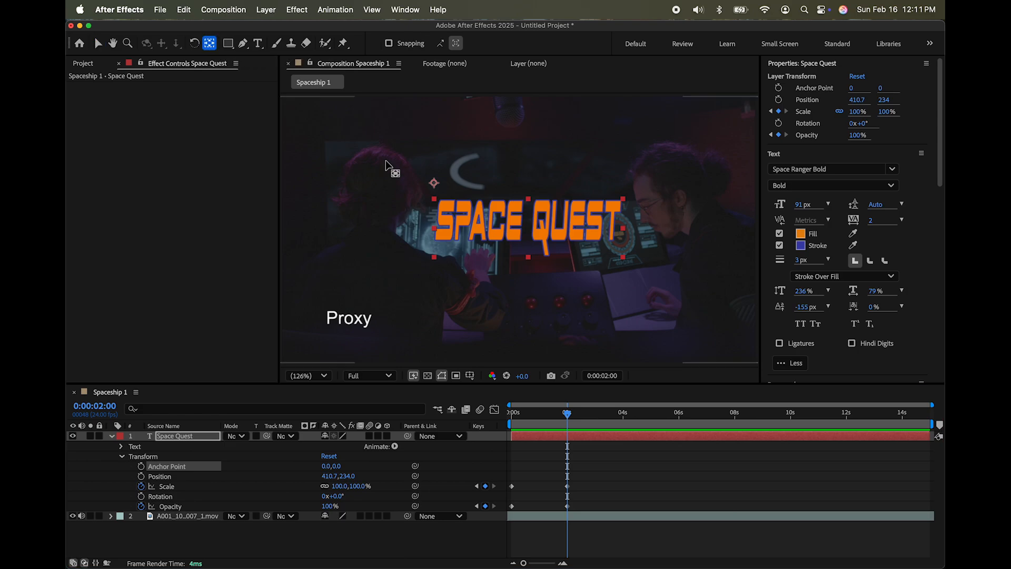
{"action": "left_click_drag", "start_coordinate": [433, 184], "coordinate": [528, 228]}
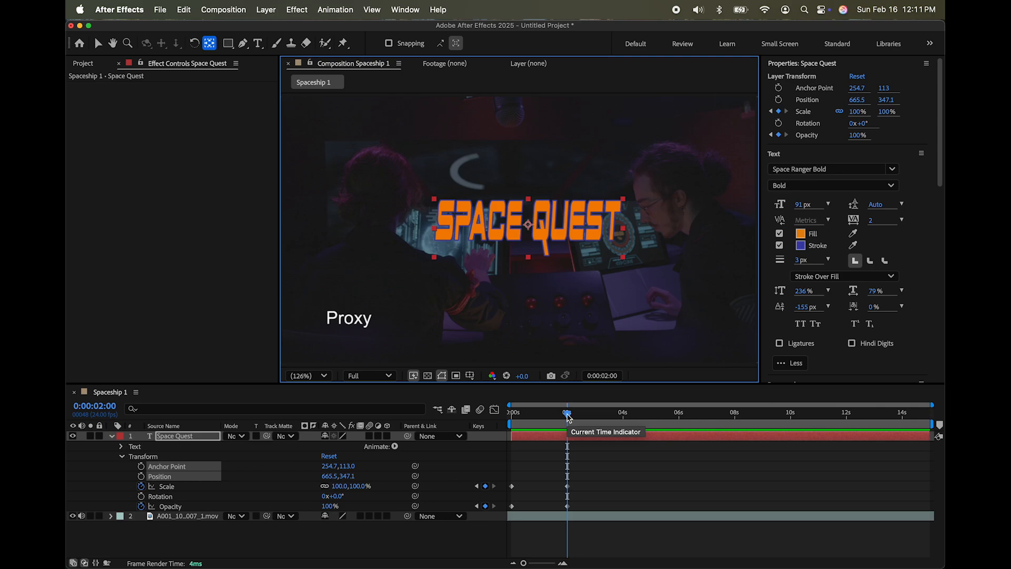
{"action": "left_click_drag", "start_coordinate": [567, 415], "coordinate": [511, 412]}
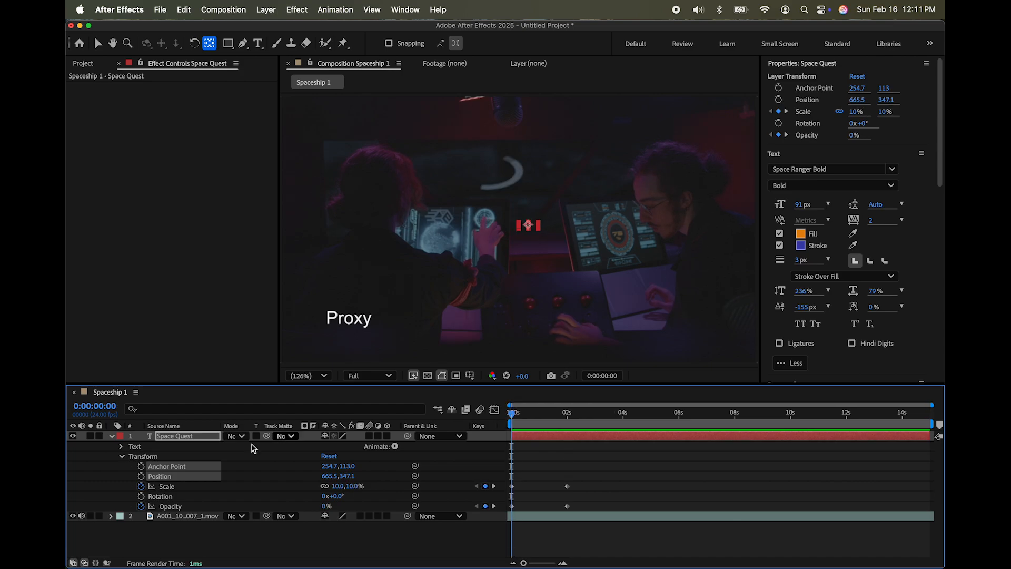
Add a rotation keyframe of 0° to the Space Quest layer at 0:00:00:00.
{"action": "left_click", "coordinate": [122, 482]}
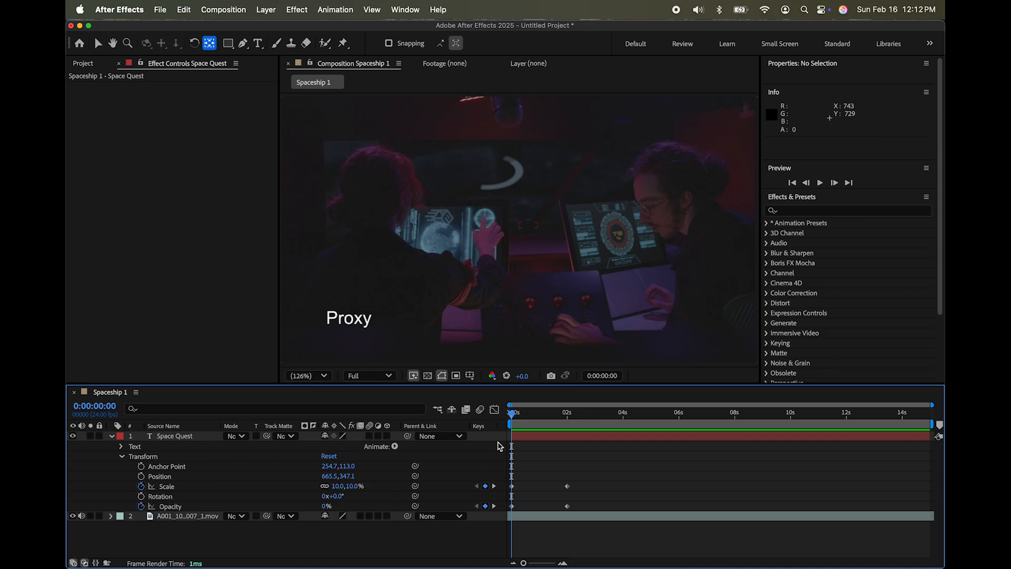
{"action": "left_click", "coordinate": [511, 416]}
{"action": "left_click", "coordinate": [142, 496]}
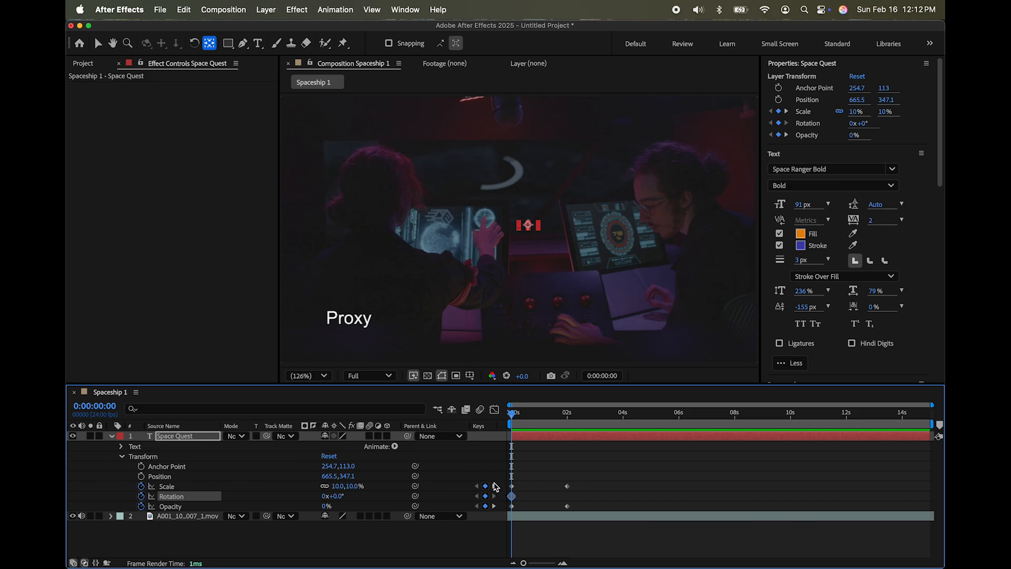
Add a rotation keyframe of 4 full turns to the Space Quest layer at 0:00:02:00.
{"action": "left_click", "coordinate": [494, 486]}
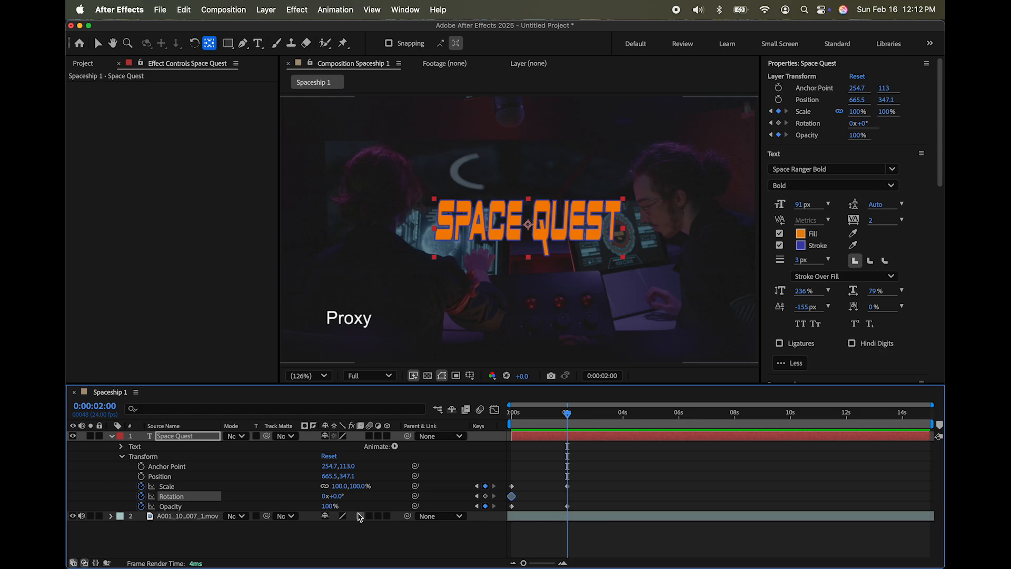
{"action": "left_click", "coordinate": [325, 496]}
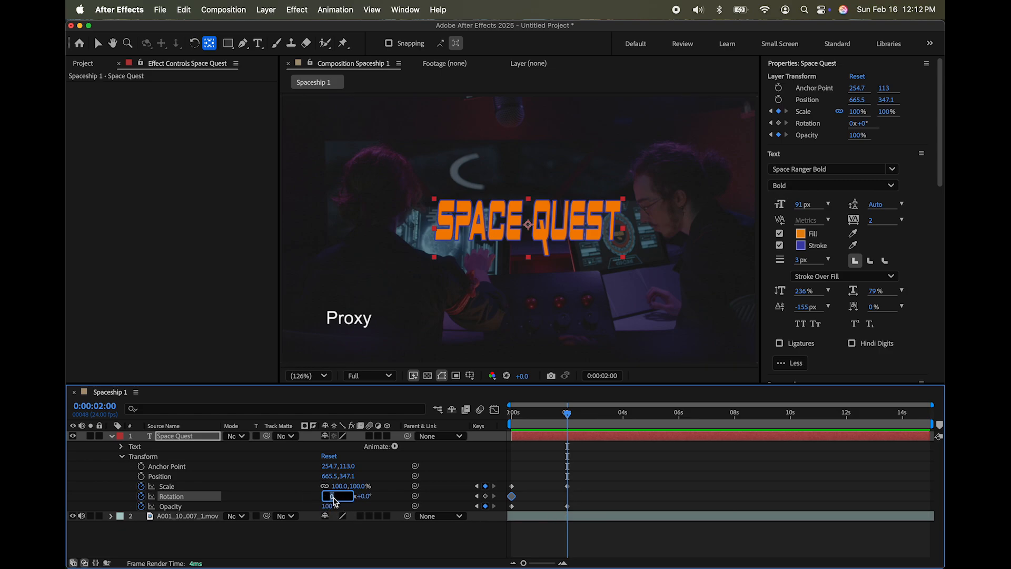
{"action": "left_click", "coordinate": [388, 496]}
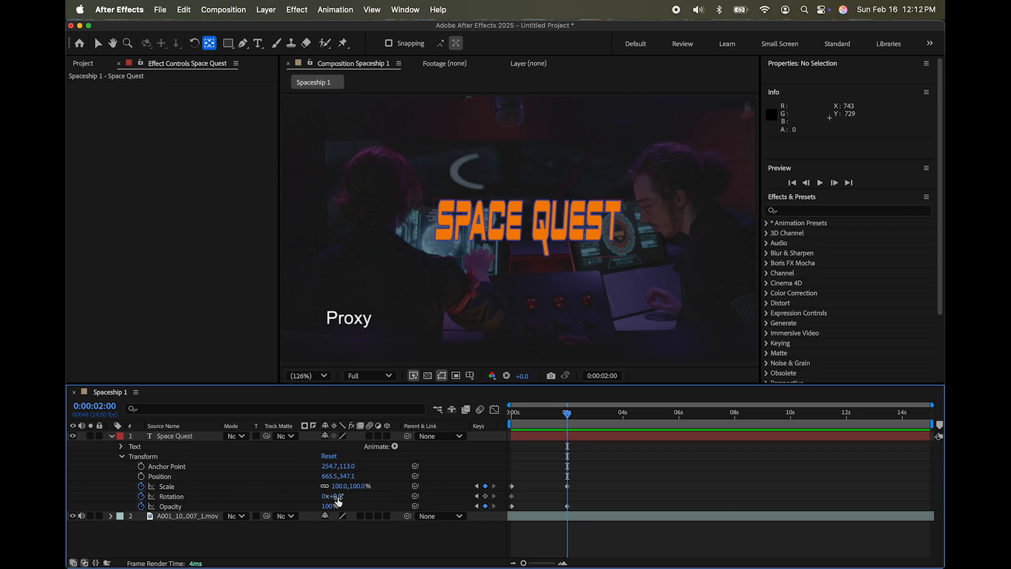
{"action": "mouse_move", "coordinate": [339, 500]}
{"action": "left_mouse_down"}
{"action": "mouse_move", "coordinate": [315, 491]}
{"action": "mouse_move", "coordinate": [351, 485]}
{"action": "mouse_move", "coordinate": [325, 490]}
{"action": "left_mouse_up"}
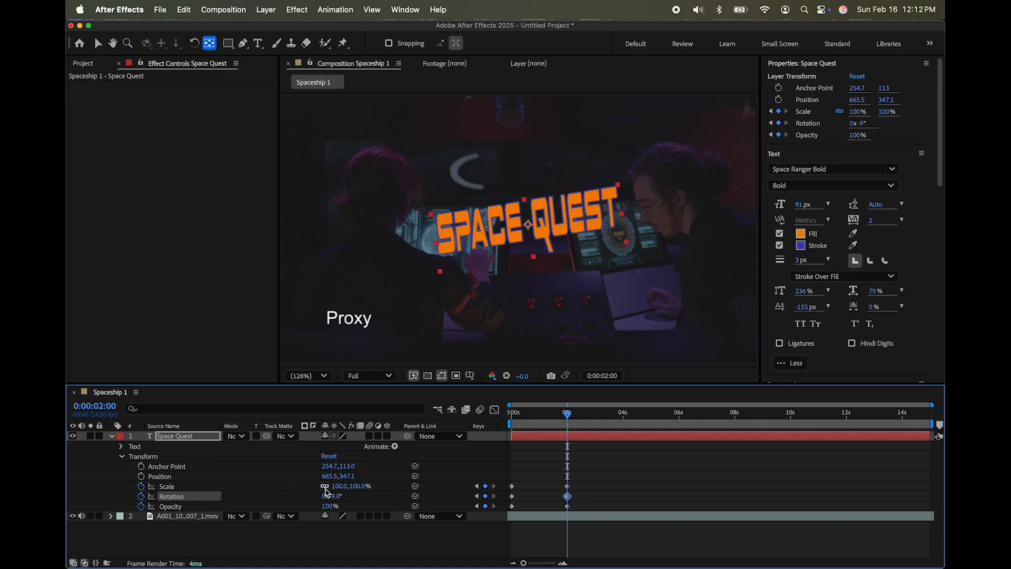
{"action": "key", "text": "super+z"}
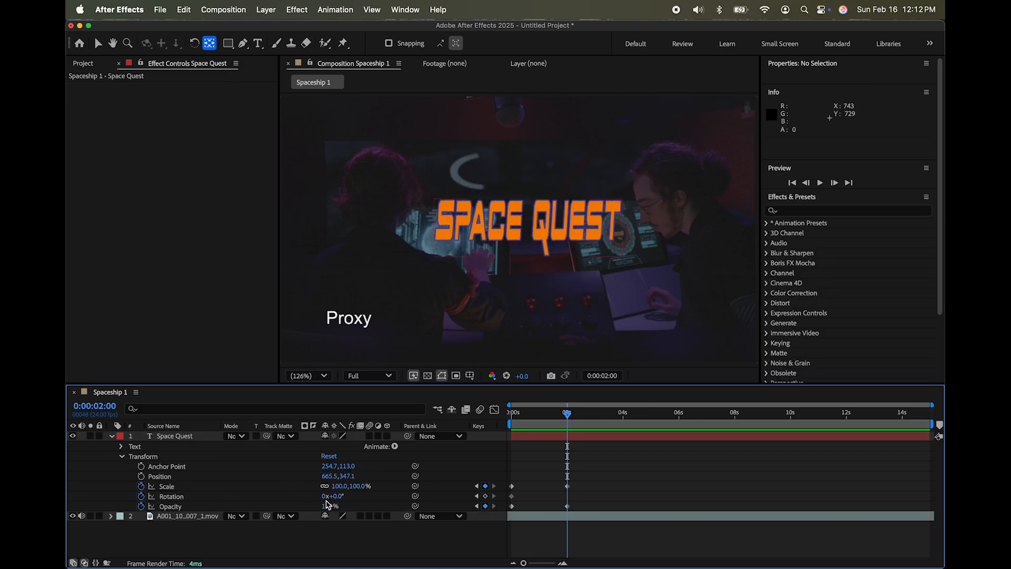
{"action": "left_click", "coordinate": [324, 497]}
{"action": "type", "text": "4"}
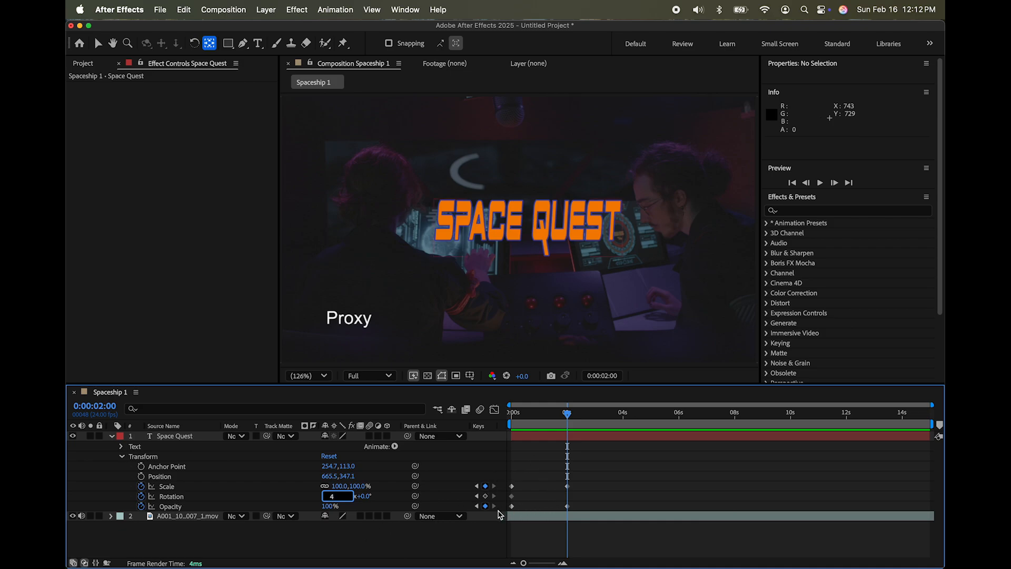
{"action": "key", "text": "Return"}
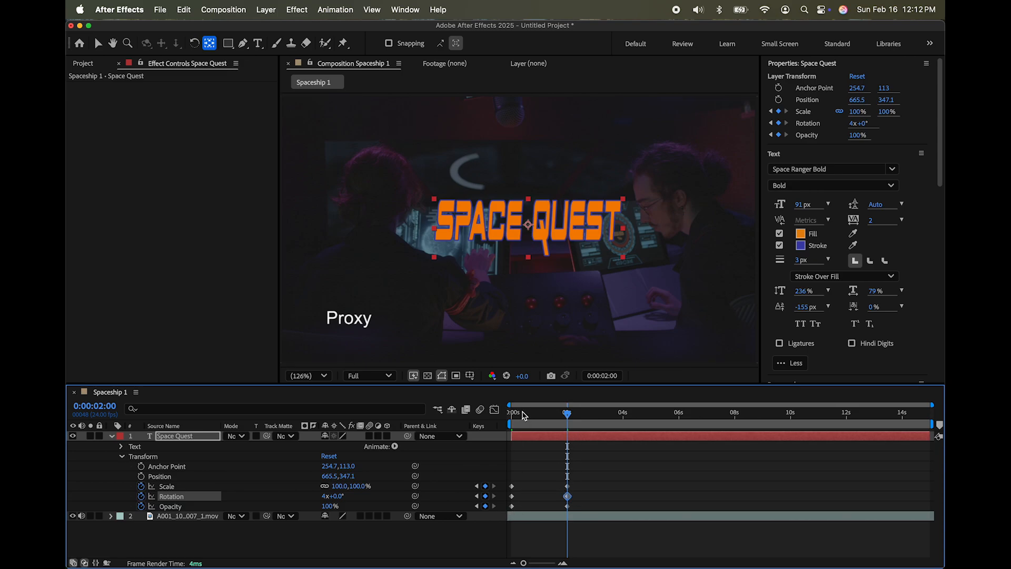
Play back the composition from the start to review the title's spin, growth and fade-in.
{"action": "left_click", "coordinate": [514, 413]}
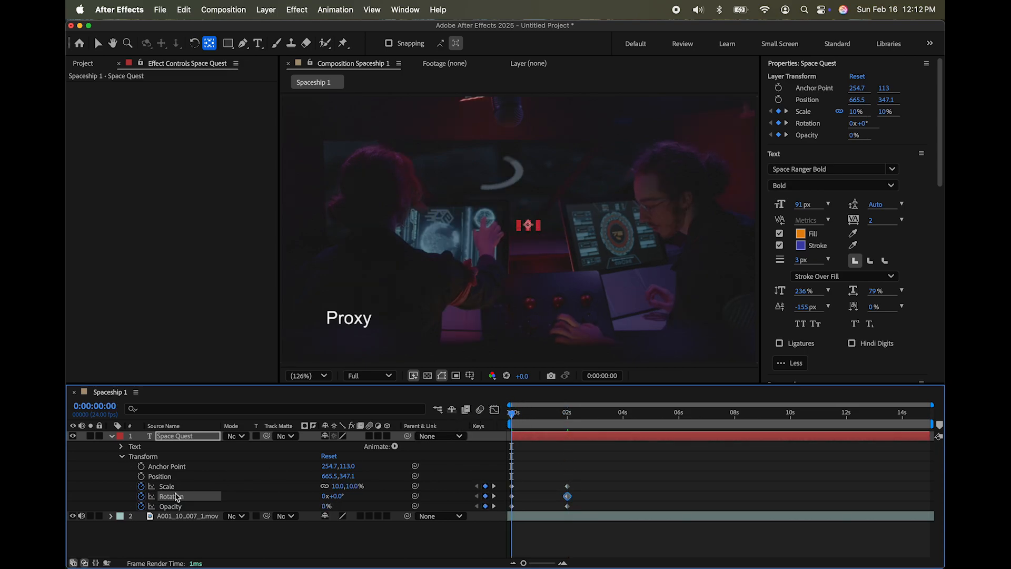
{"action": "key", "text": "space"}
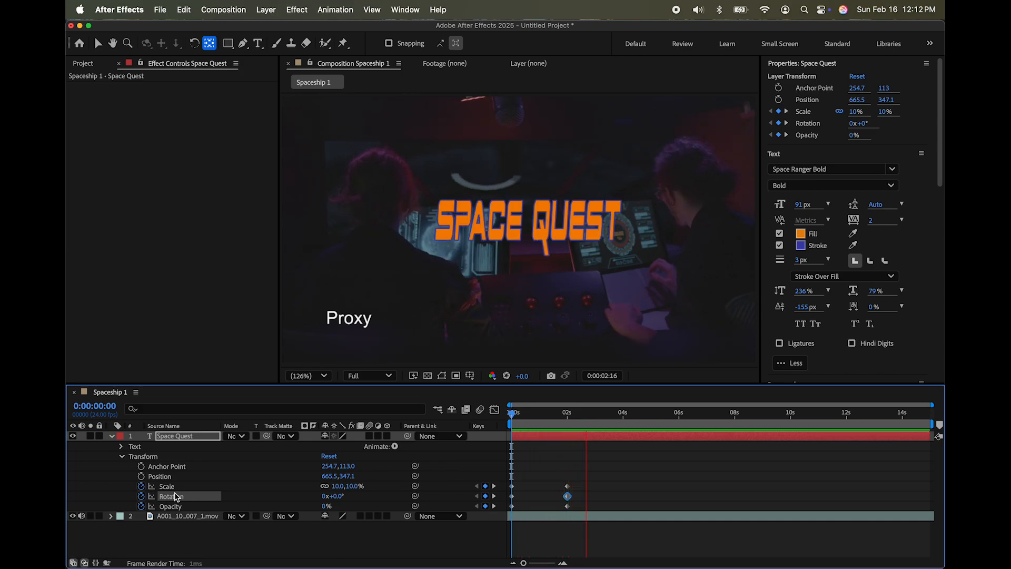
{"action": "key", "text": "space"}
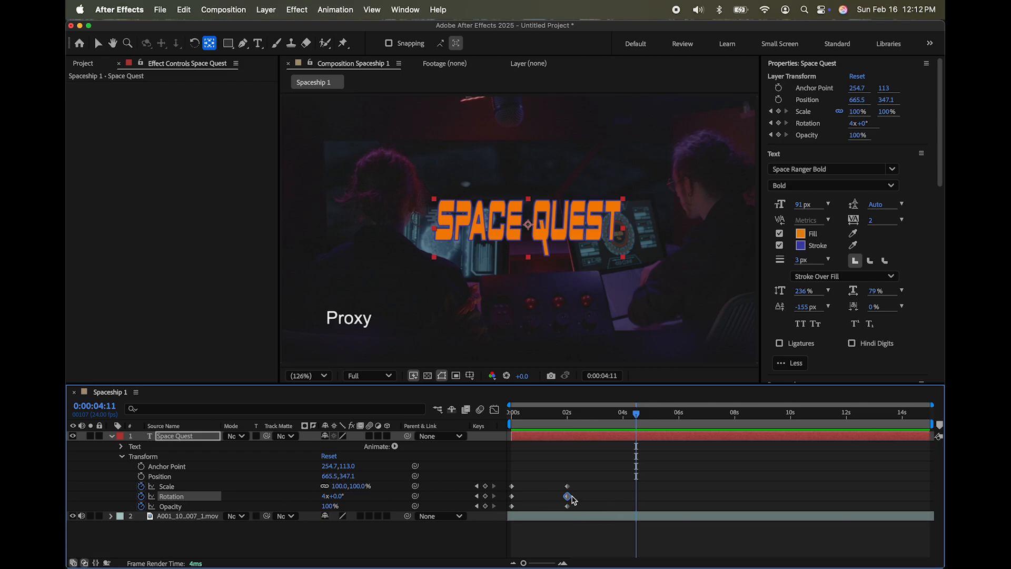
Delete both rotation keyframes from the Space Quest layer.
{"action": "left_click", "coordinate": [590, 501]}
{"action": "left_click_drag", "start_coordinate": [588, 500], "coordinate": [505, 501]}
{"action": "key", "text": "Delete"}
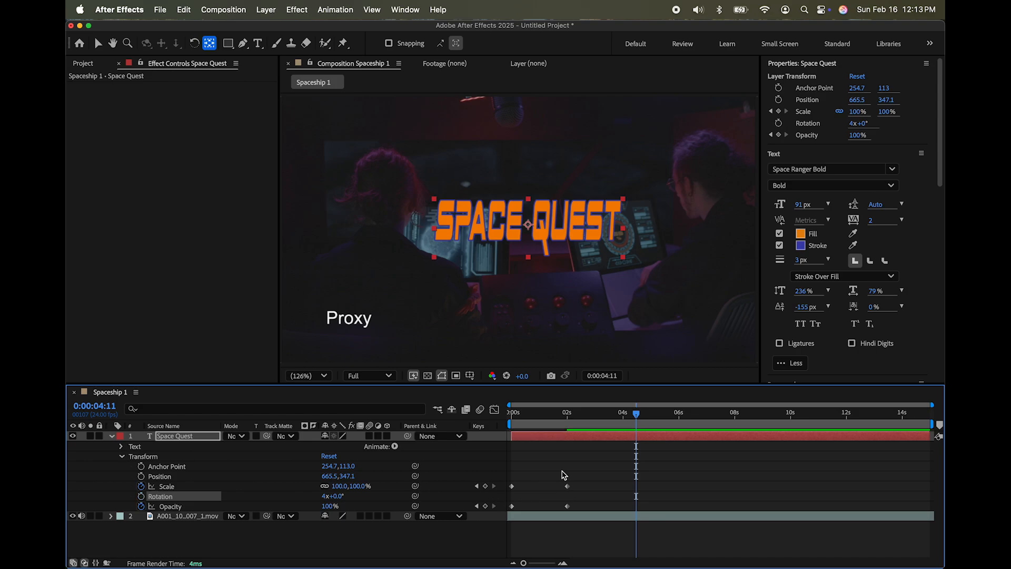
Move the current time to 0:00:02:00 and switch to the Selection tool.
{"action": "mouse_move", "coordinate": [584, 414]}
{"action": "left_mouse_down"}
{"action": "mouse_move", "coordinate": [479, 419]}
{"action": "mouse_move", "coordinate": [567, 414]}
{"action": "left_mouse_up"}
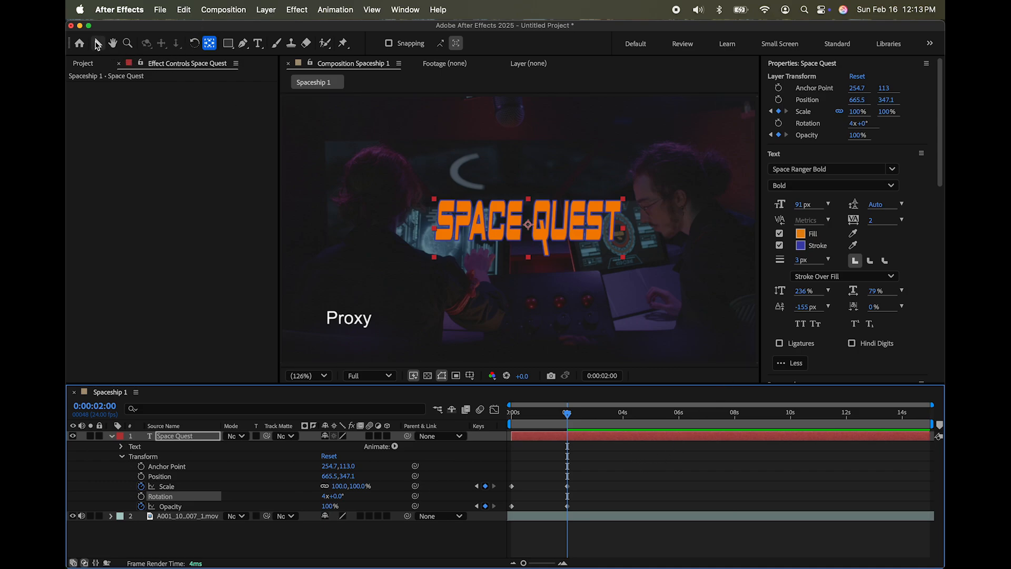
{"action": "left_click", "coordinate": [97, 45]}
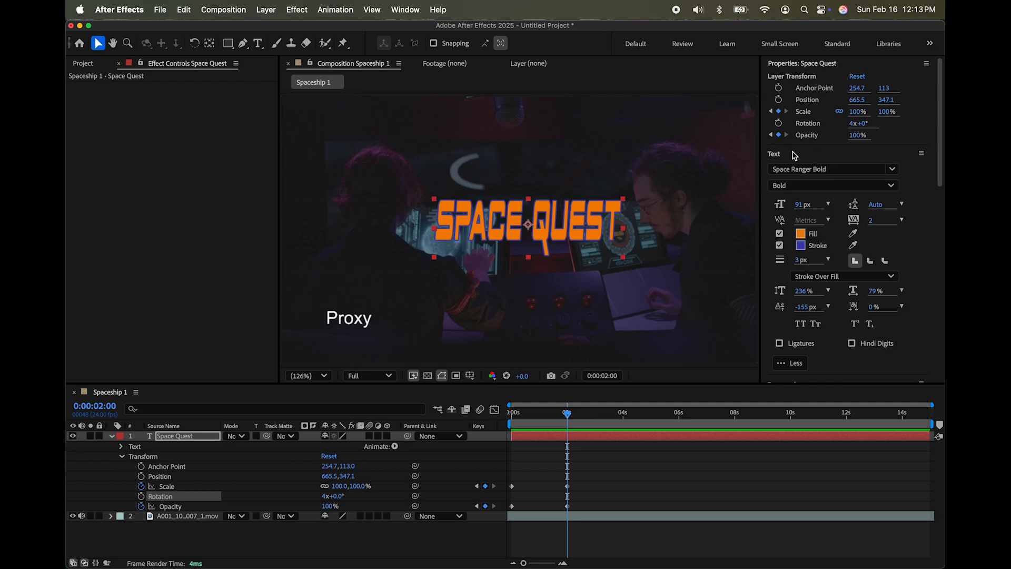
{"action": "left_click", "coordinate": [923, 156]}
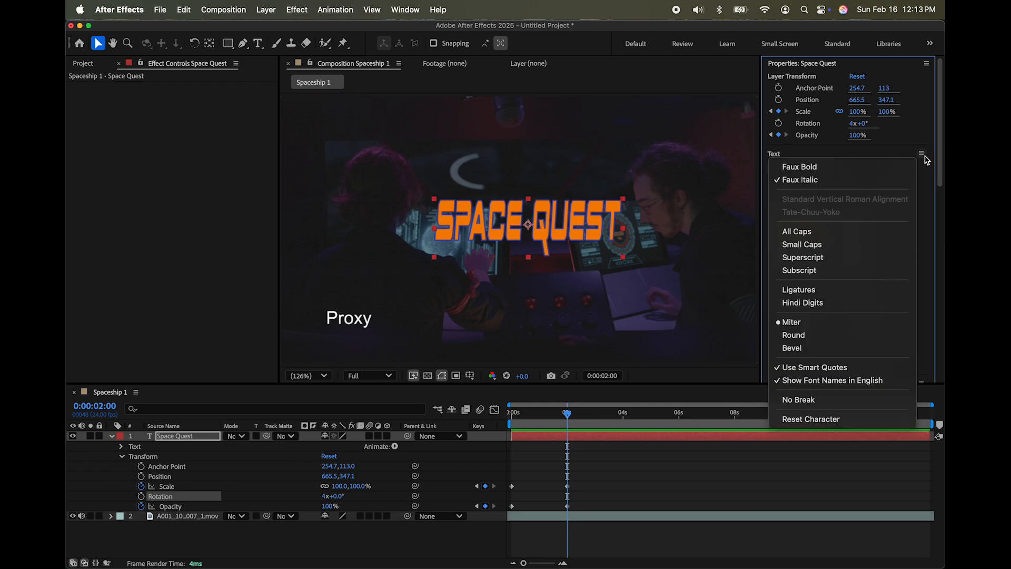
{"action": "left_click", "coordinate": [925, 157]}
{"action": "scroll", "coordinate": [870, 159], "scroll_direction": "down", "scroll_amount": 2}
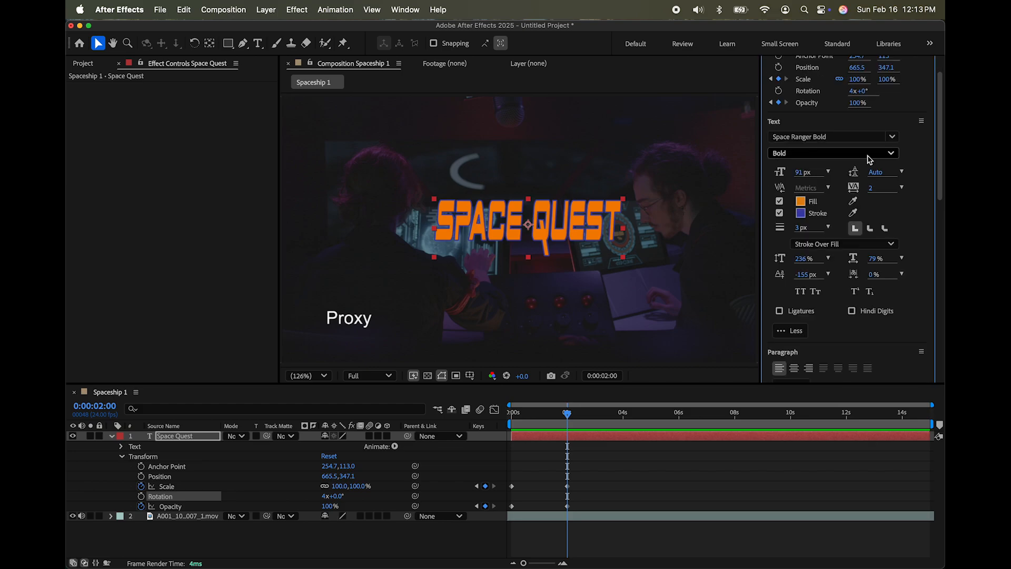
{"action": "scroll", "coordinate": [854, 238], "scroll_direction": "up", "scroll_amount": 2}
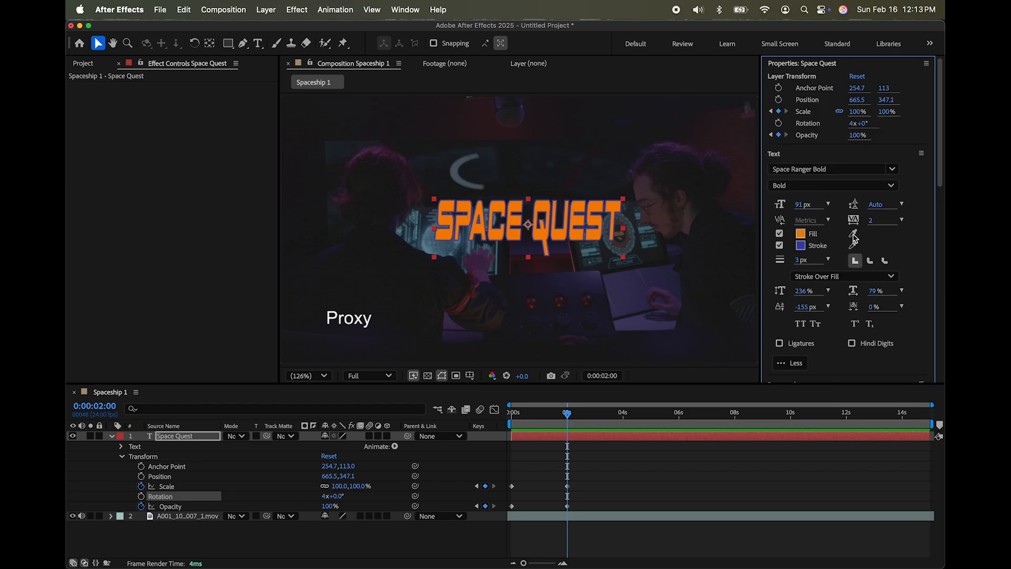
Deselect the Space Quest layer and collapse its Transform group and layer properties in the timeline.
{"action": "left_click", "coordinate": [343, 548]}
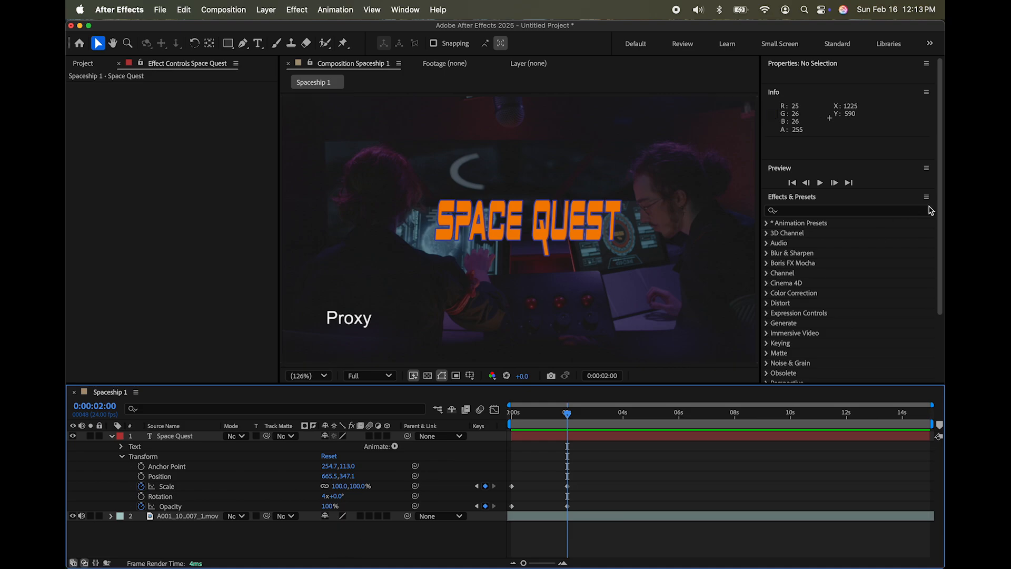
{"action": "left_click", "coordinate": [122, 457]}
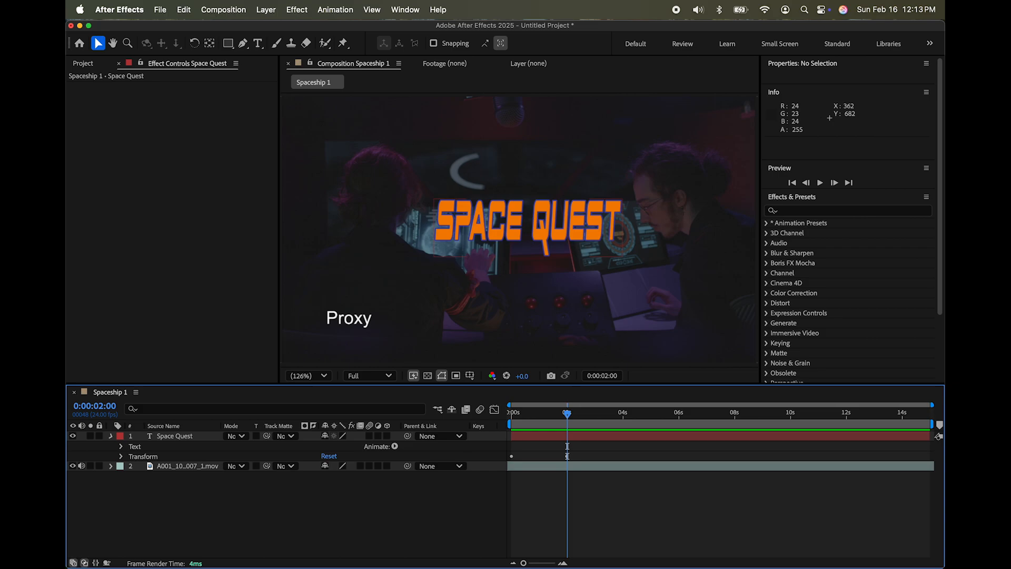
{"action": "left_click", "coordinate": [110, 436]}
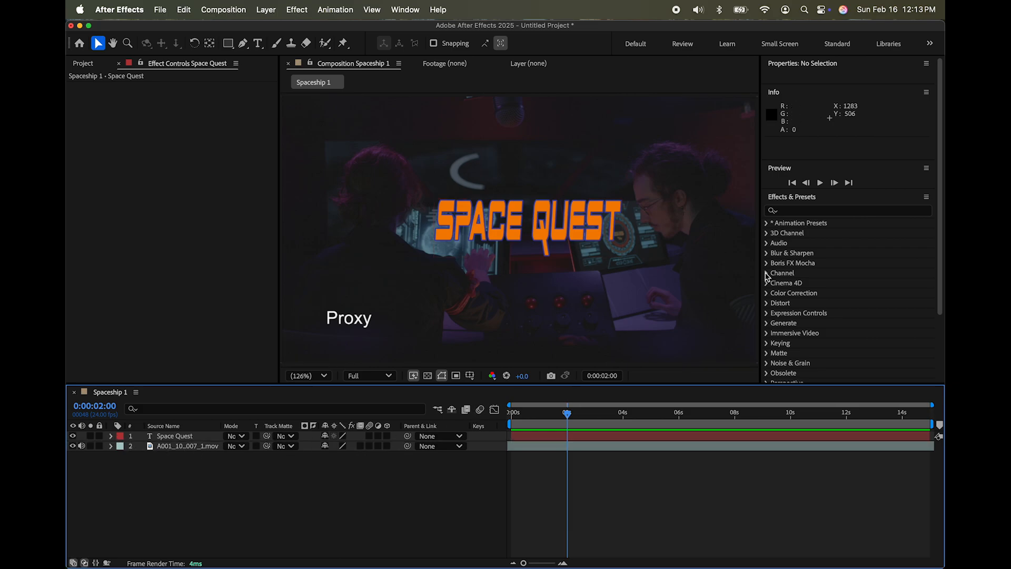
Browse the effect categories in Effects & Presets, looking inside groups such as Cinema 4D and Color Correction.
{"action": "left_click", "coordinate": [806, 199]}
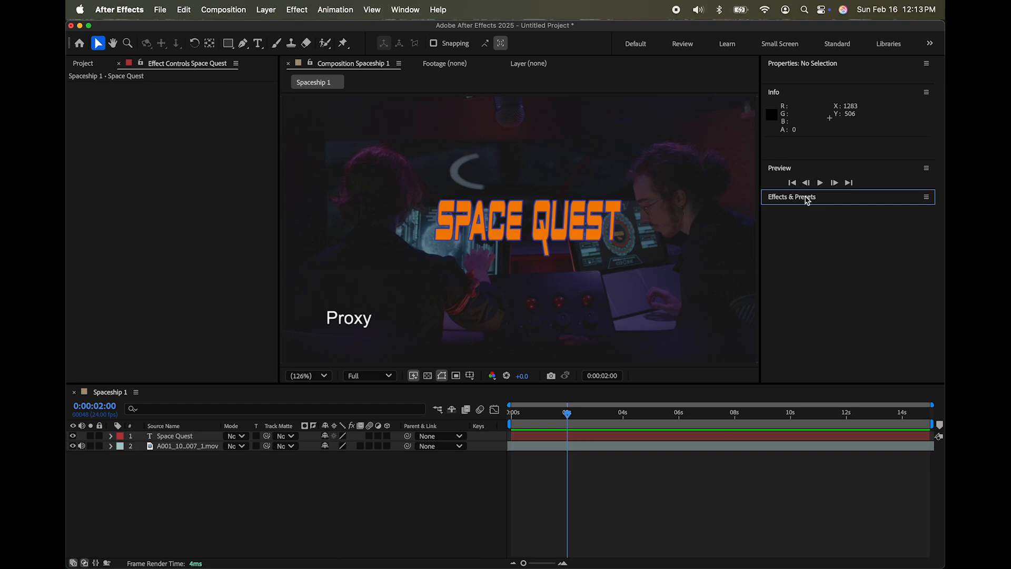
{"action": "left_click", "coordinate": [809, 199]}
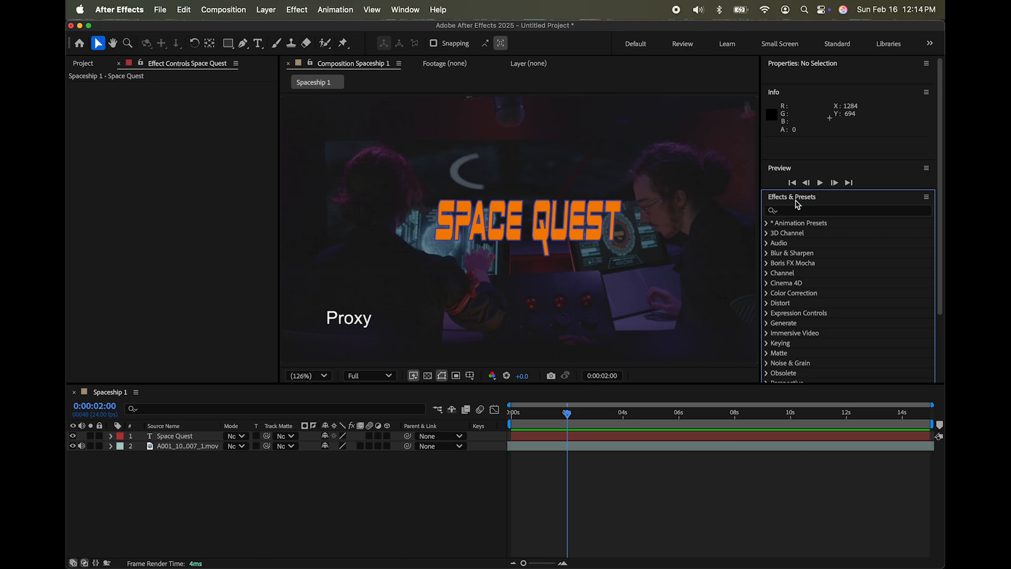
{"action": "left_click", "coordinate": [767, 233]}
{"action": "left_click", "coordinate": [767, 233]}
{"action": "left_click", "coordinate": [767, 253]}
{"action": "left_click", "coordinate": [768, 253]}
{"action": "left_click", "coordinate": [767, 282]}
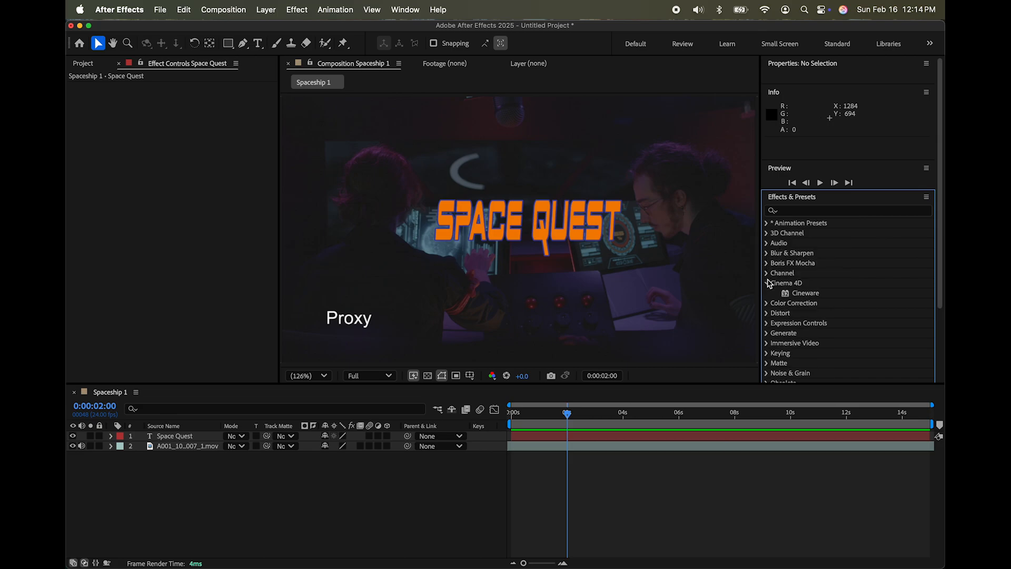
{"action": "left_click", "coordinate": [767, 302]}
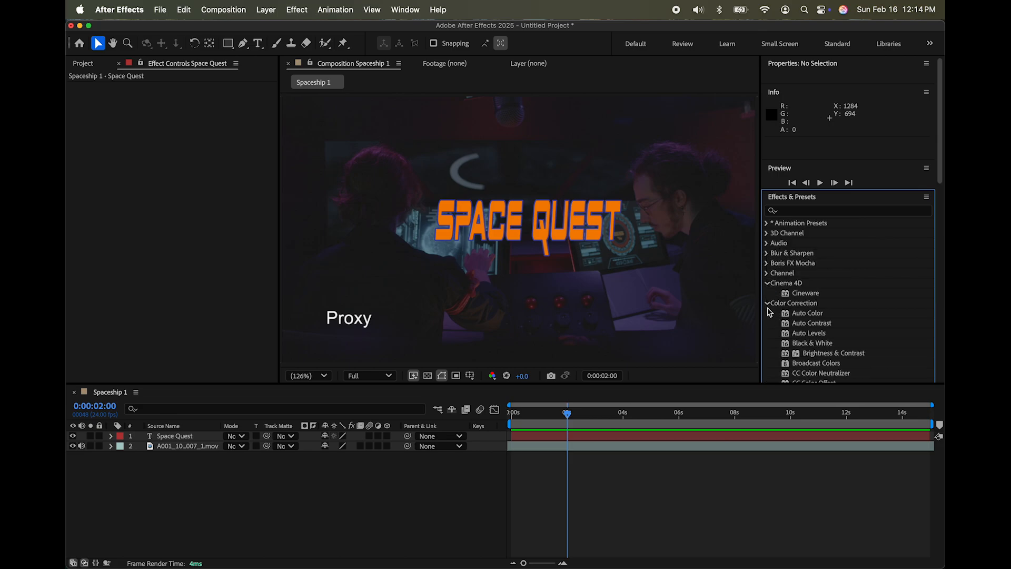
{"action": "left_click", "coordinate": [767, 303]}
{"action": "left_click", "coordinate": [767, 283]}
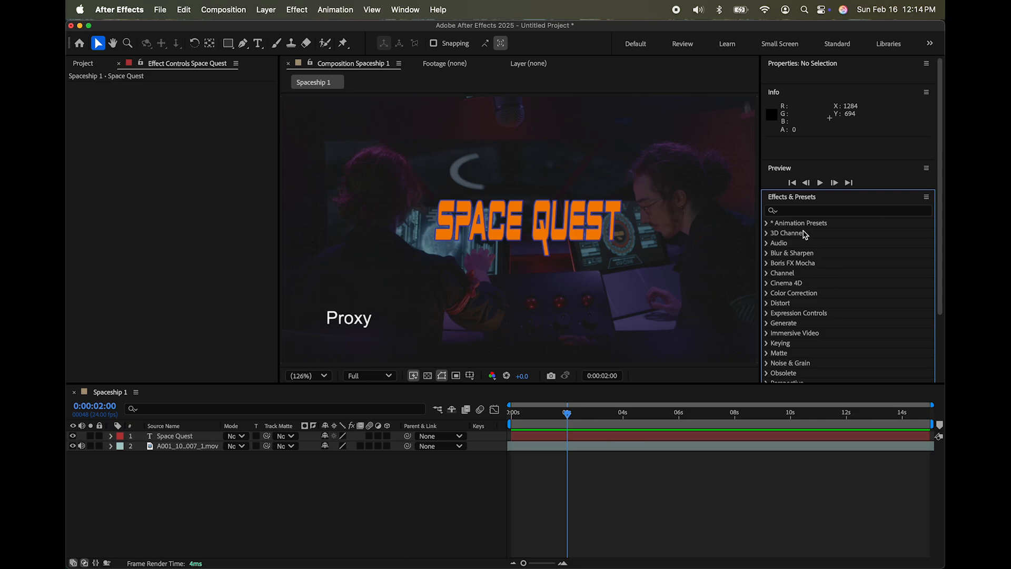
{"action": "left_click", "coordinate": [798, 210]}
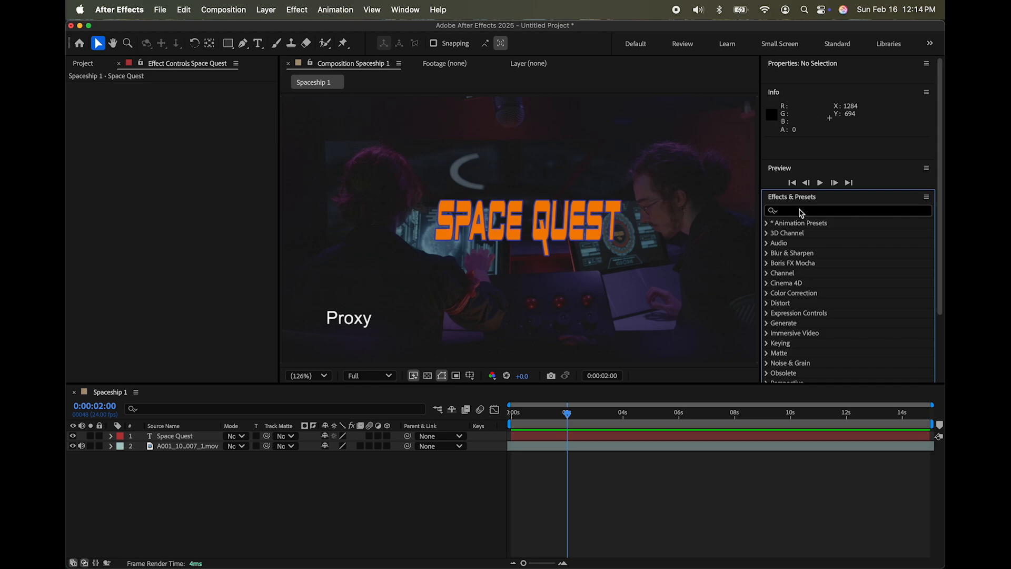
{"action": "left_click", "coordinate": [801, 213]}
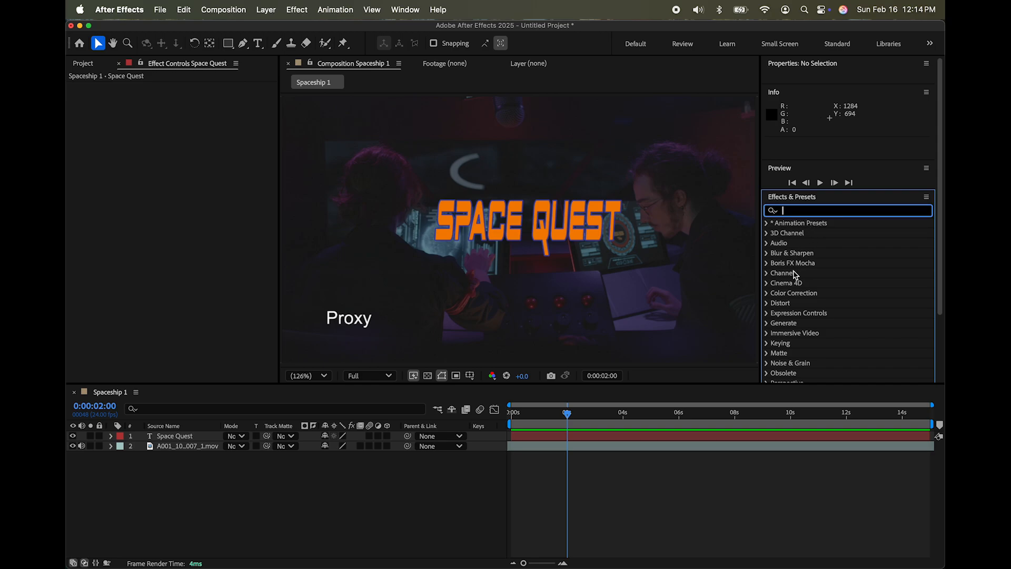
{"action": "scroll", "coordinate": [809, 285], "scroll_direction": "down", "scroll_amount": 3}
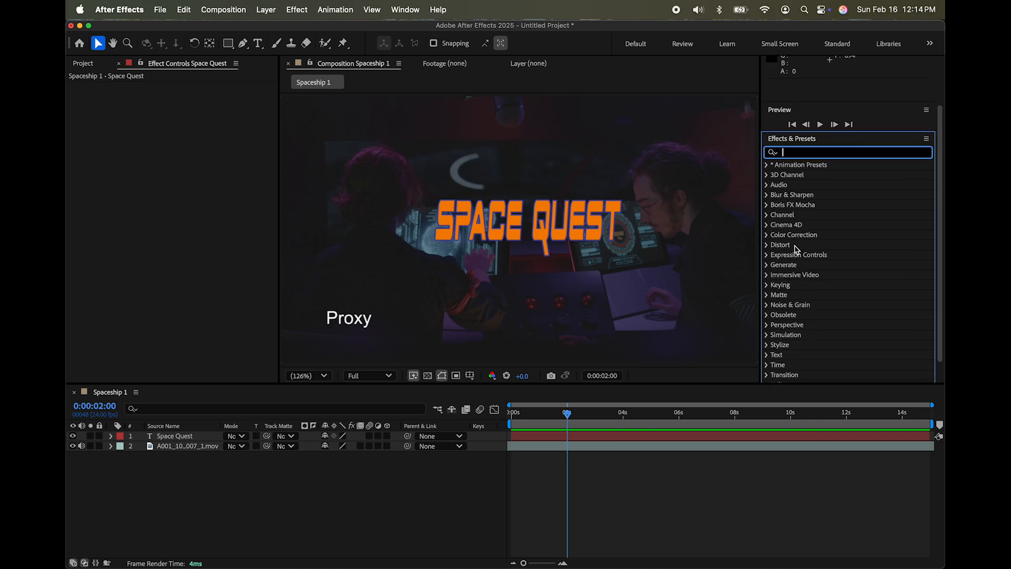
{"action": "scroll", "coordinate": [796, 250], "scroll_direction": "down", "scroll_amount": 1}
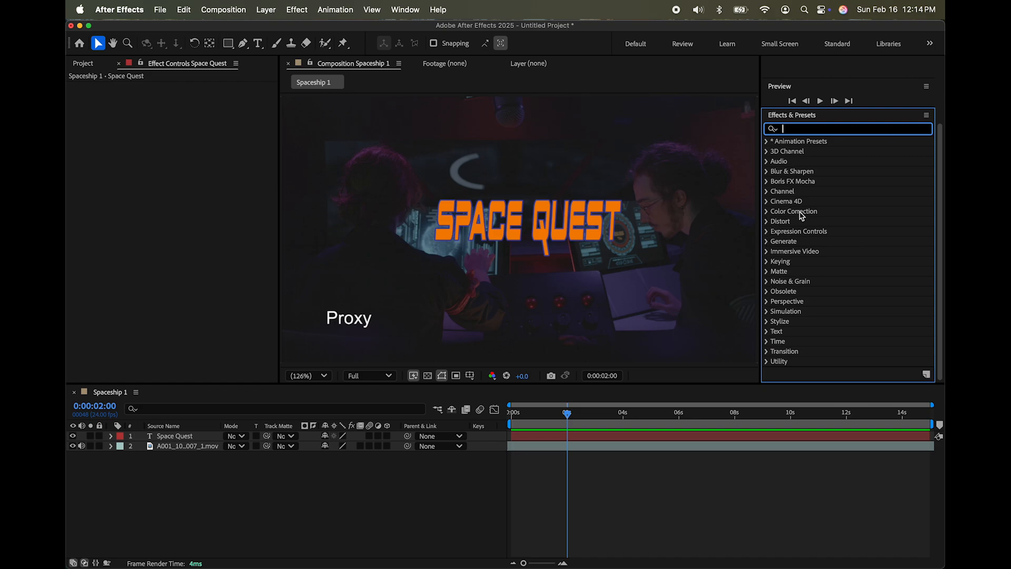
{"action": "scroll", "coordinate": [806, 213], "scroll_direction": "up", "scroll_amount": 5}
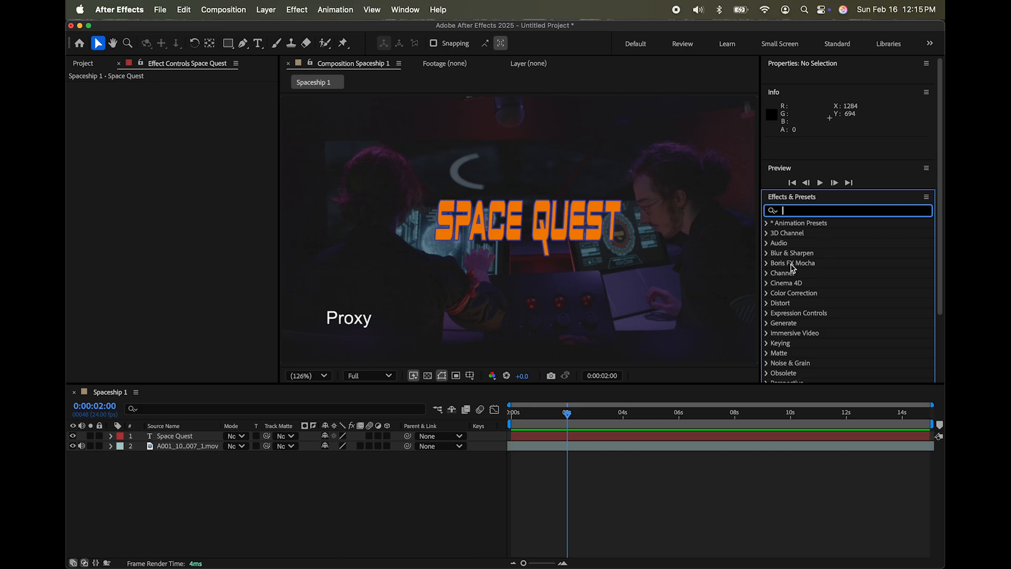
Look through the Blur & Sharpen effects, search the effects for "blur", and clear the search.
{"action": "left_click", "coordinate": [766, 253]}
{"action": "scroll", "coordinate": [816, 296], "scroll_direction": "down", "scroll_amount": 5}
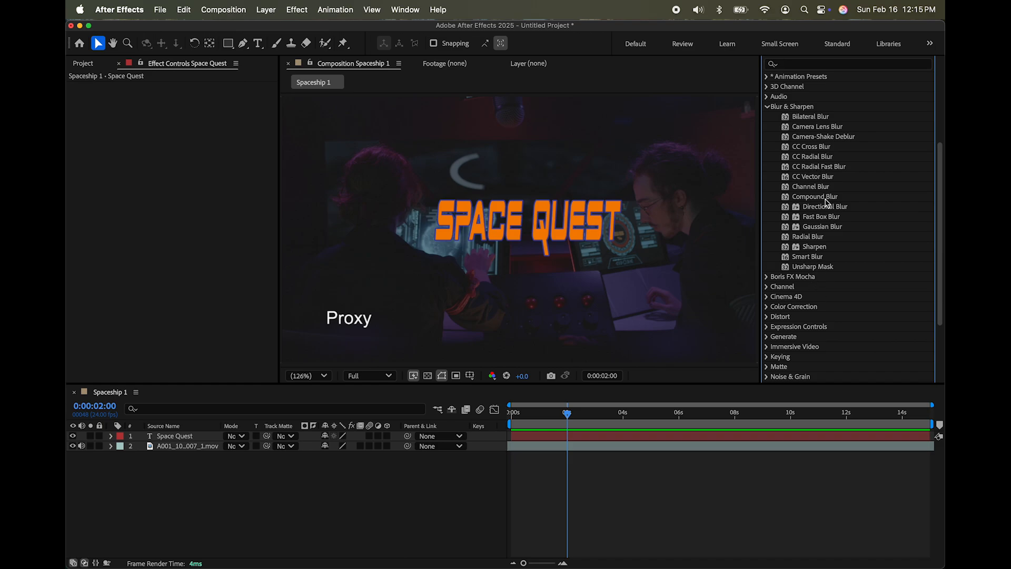
{"action": "left_click", "coordinate": [768, 107]}
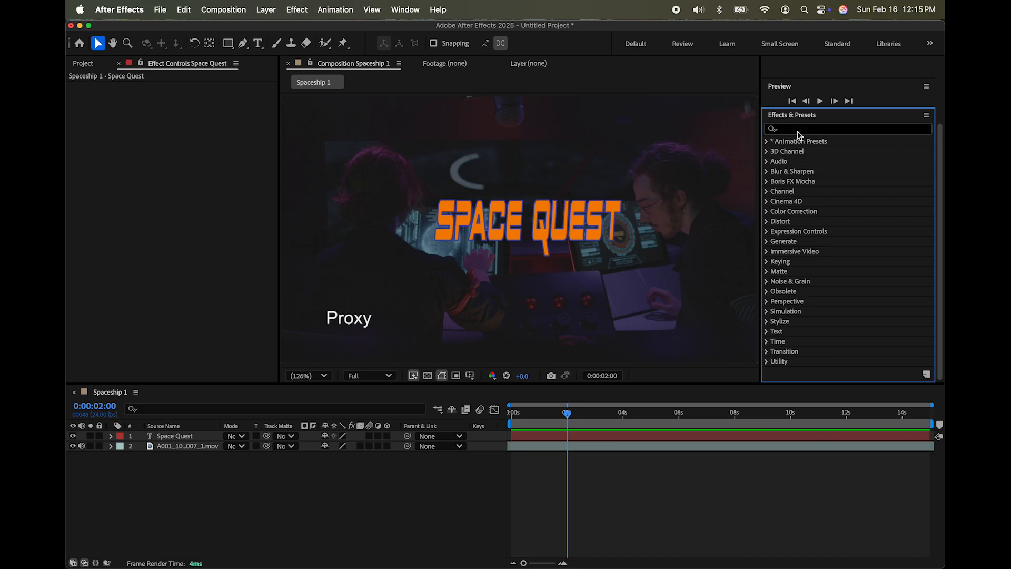
{"action": "left_click", "coordinate": [796, 130]}
{"action": "type", "text": "blur"}
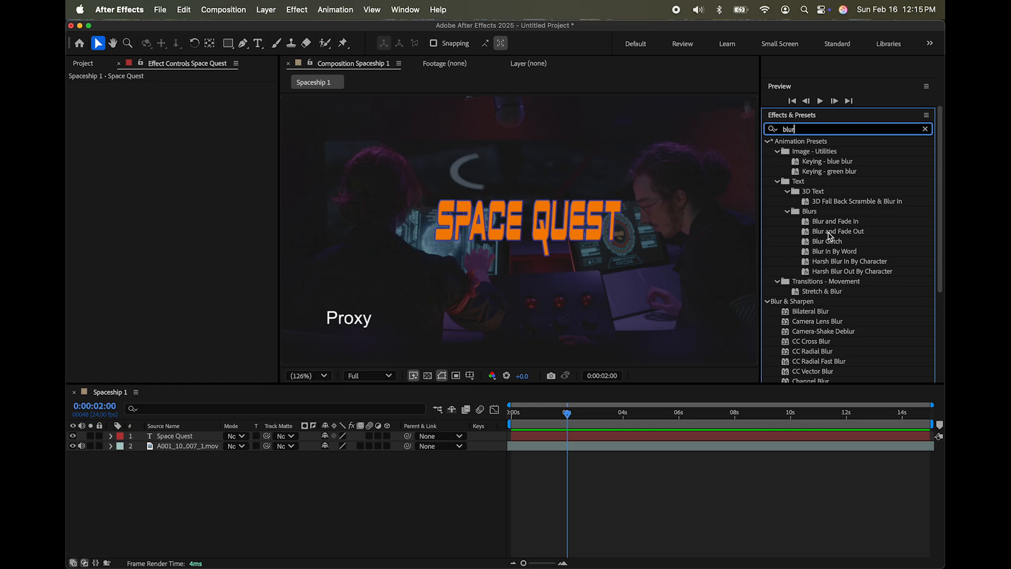
{"action": "left_click_drag", "start_coordinate": [806, 129], "coordinate": [776, 129]}
{"action": "key", "text": "BackSpace"}
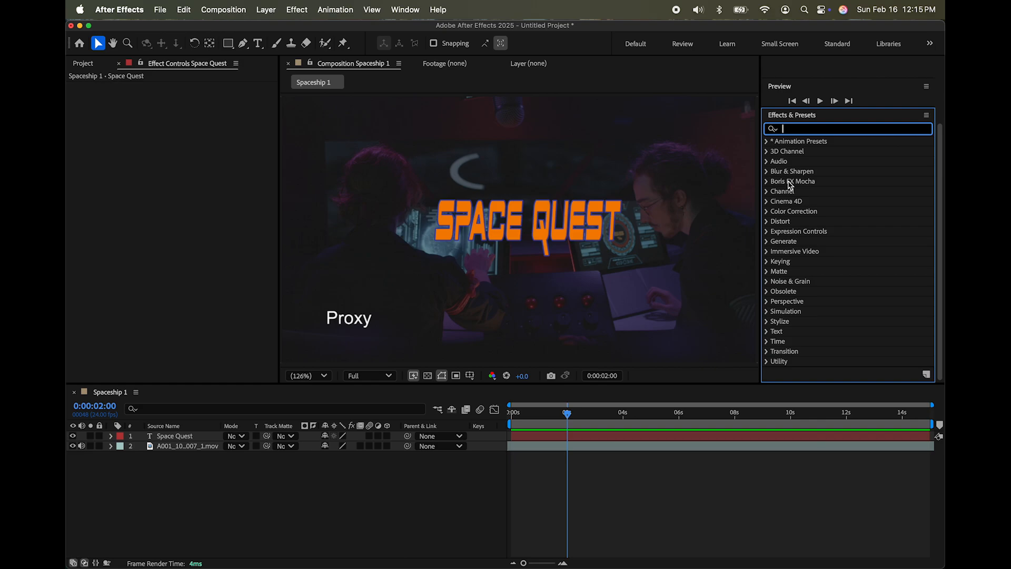
Apply the Gaussian Blur effect from Blur & Sharpen to the Space Quest layer and collapse the effect category.
{"action": "left_click", "coordinate": [768, 182]}
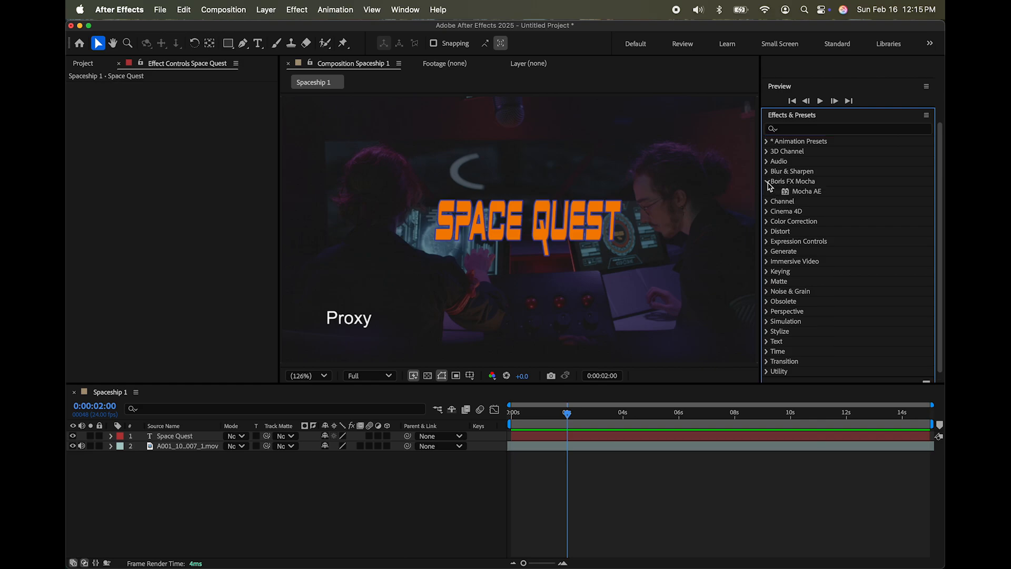
{"action": "left_click", "coordinate": [768, 181]}
{"action": "left_click", "coordinate": [767, 172]}
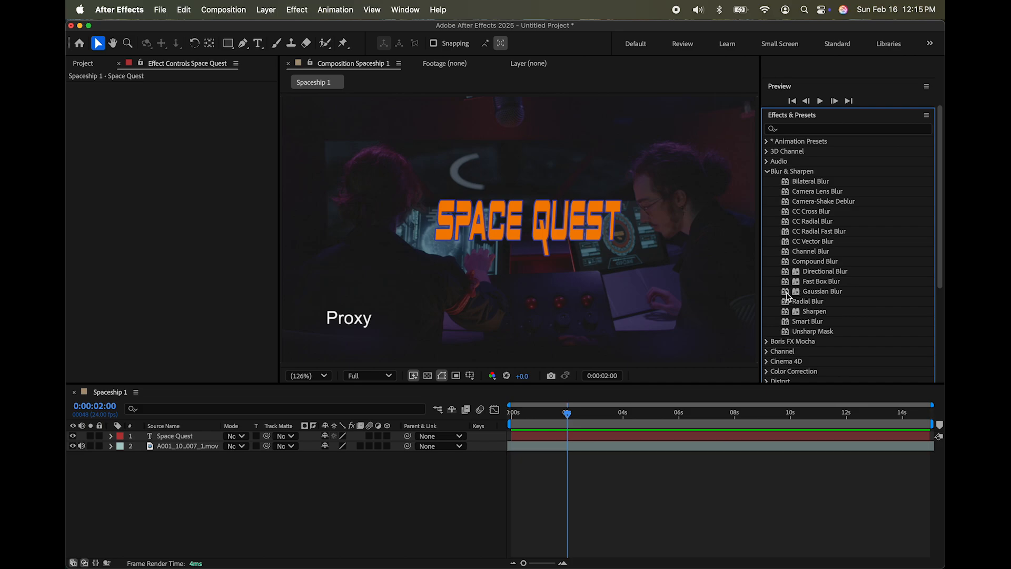
{"action": "left_click_drag", "start_coordinate": [789, 296], "coordinate": [648, 440]}
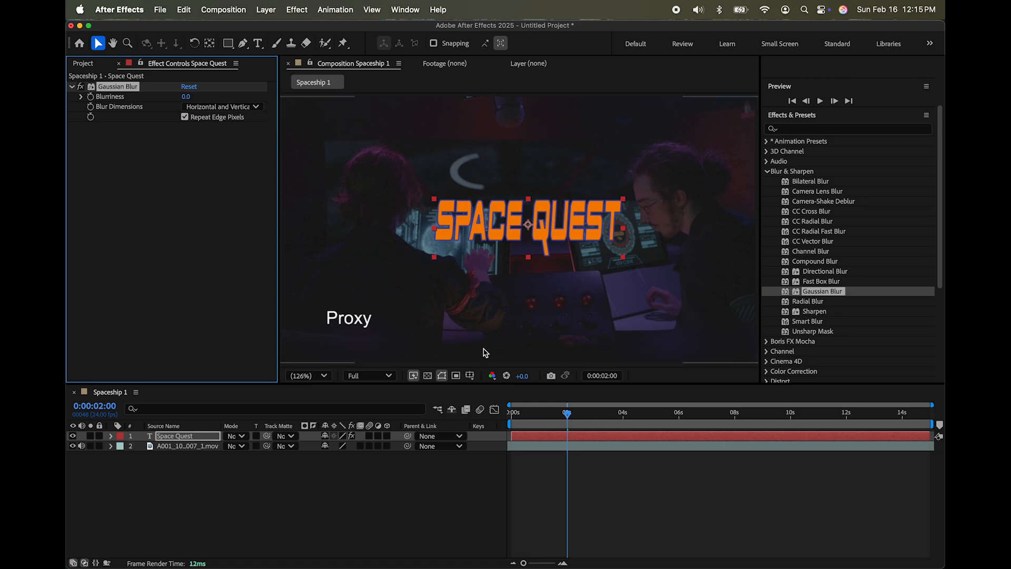
{"action": "left_click", "coordinate": [768, 171]}
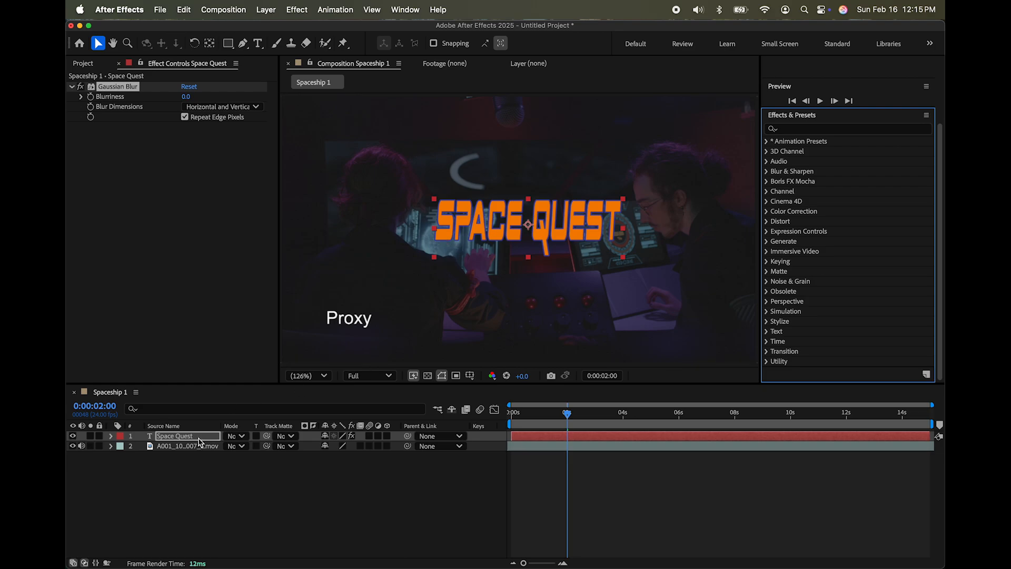
Expand the Space Quest layer and examine the timing of its existing Transform keyframes.
{"action": "left_click", "coordinate": [179, 436]}
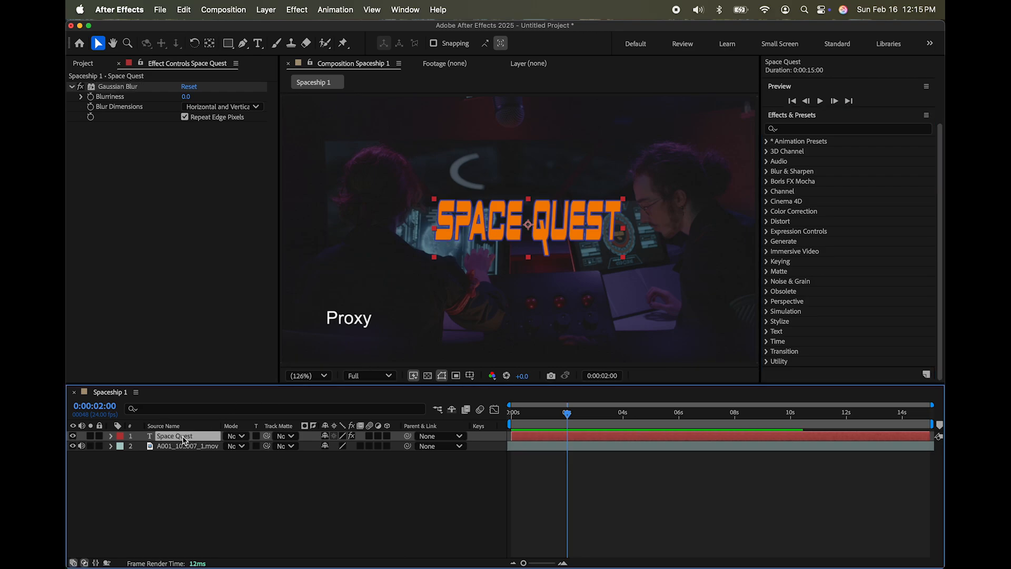
{"action": "left_click", "coordinate": [111, 437]}
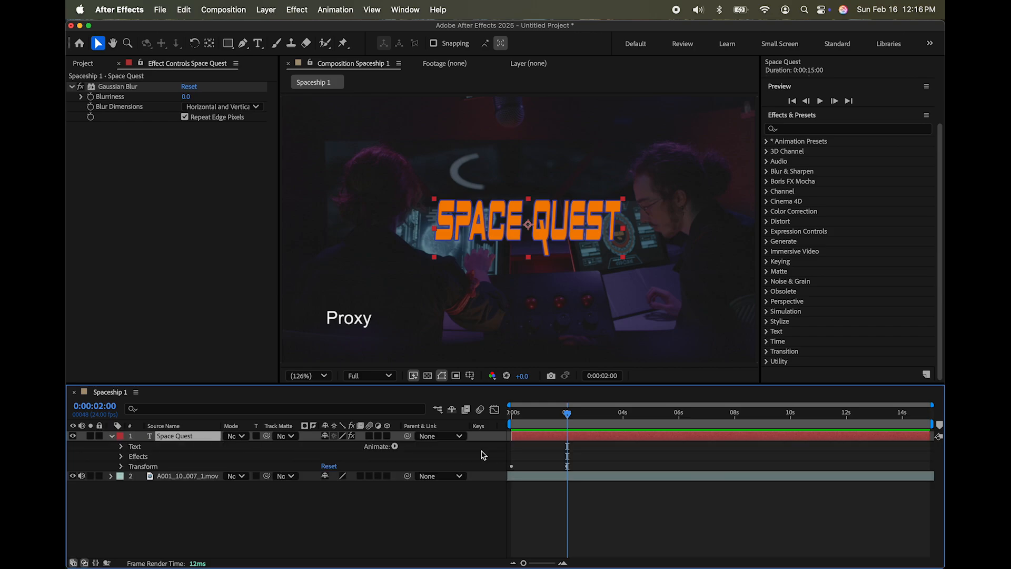
{"action": "left_click_drag", "start_coordinate": [568, 412], "coordinate": [651, 414]}
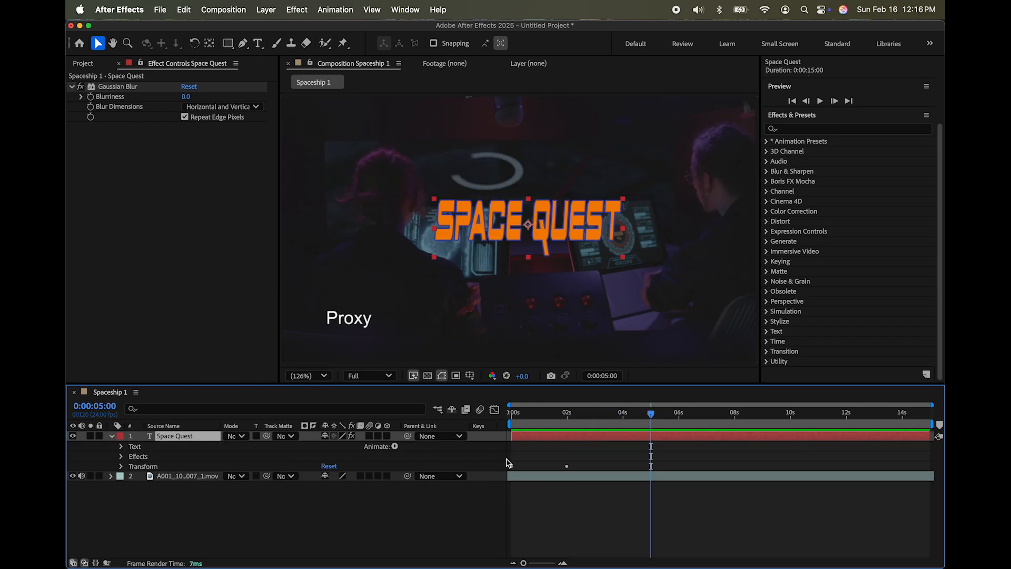
{"action": "left_click", "coordinate": [512, 470]}
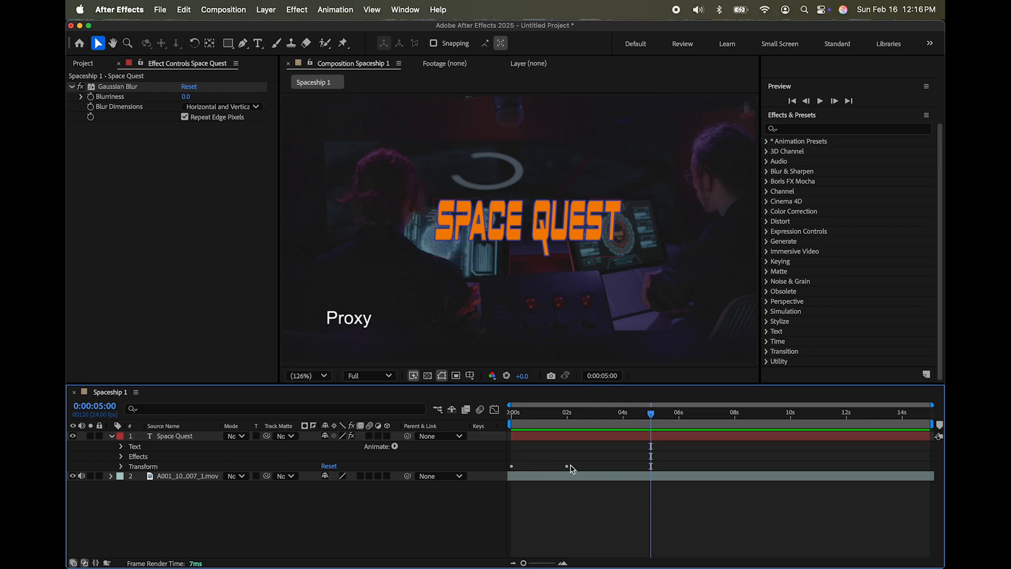
{"action": "left_click", "coordinate": [569, 414]}
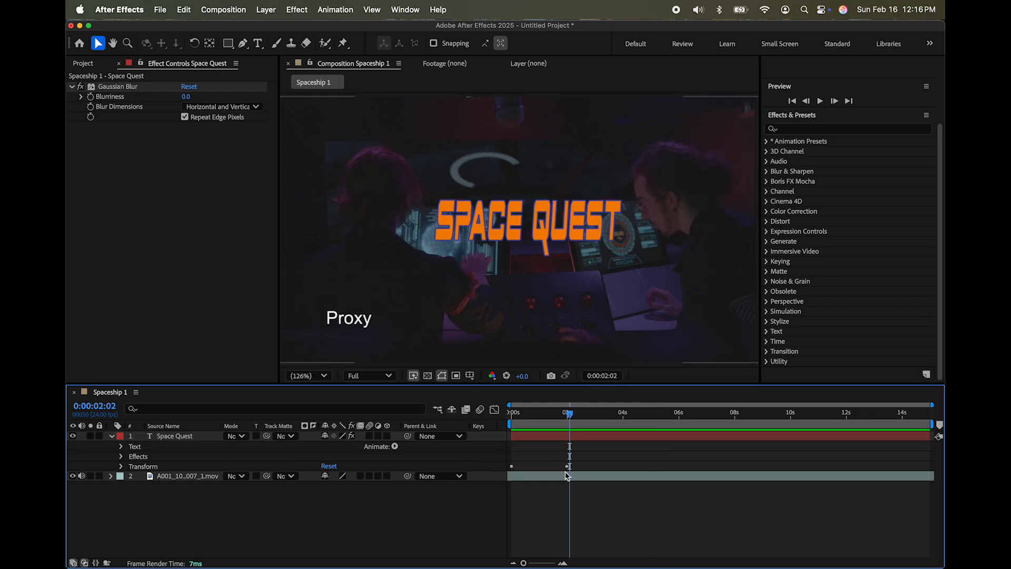
{"action": "left_click", "coordinate": [121, 467]}
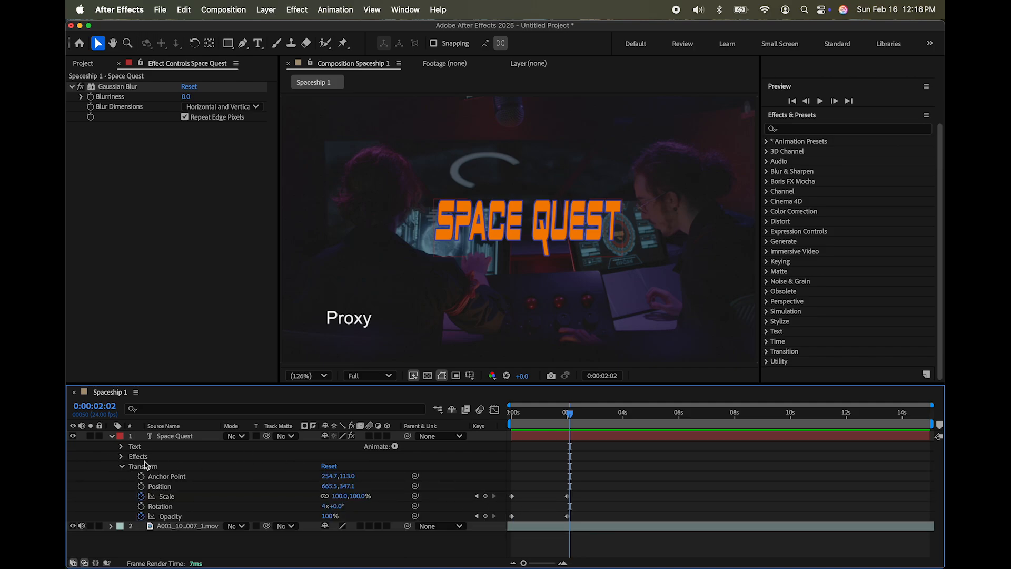
{"action": "left_click", "coordinate": [121, 466]}
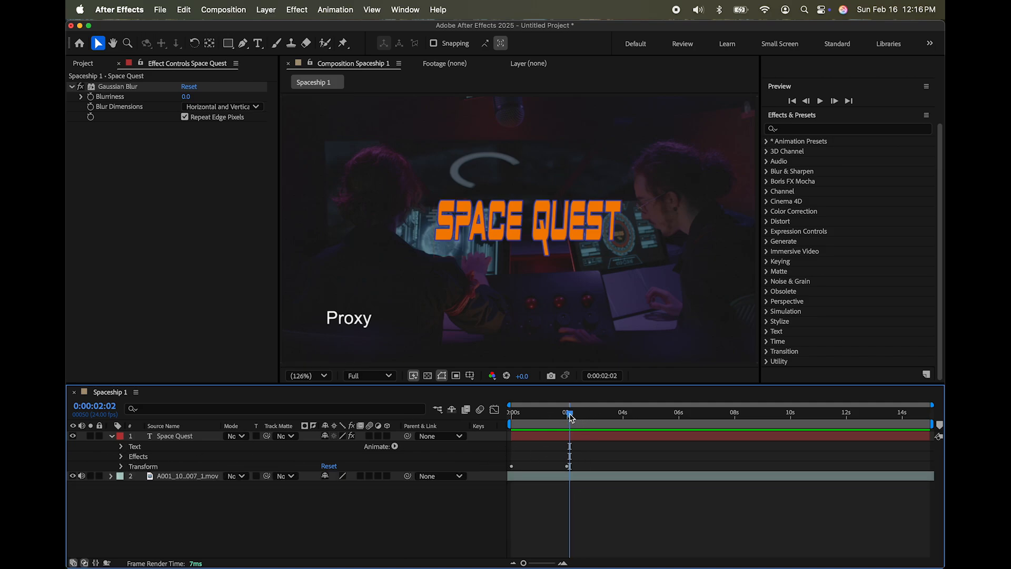
Return to the composition's start, select the Space Quest layer, and examine where its Gaussian Blur effect can be adjusted.
{"action": "left_click_drag", "start_coordinate": [570, 417], "coordinate": [503, 418]}
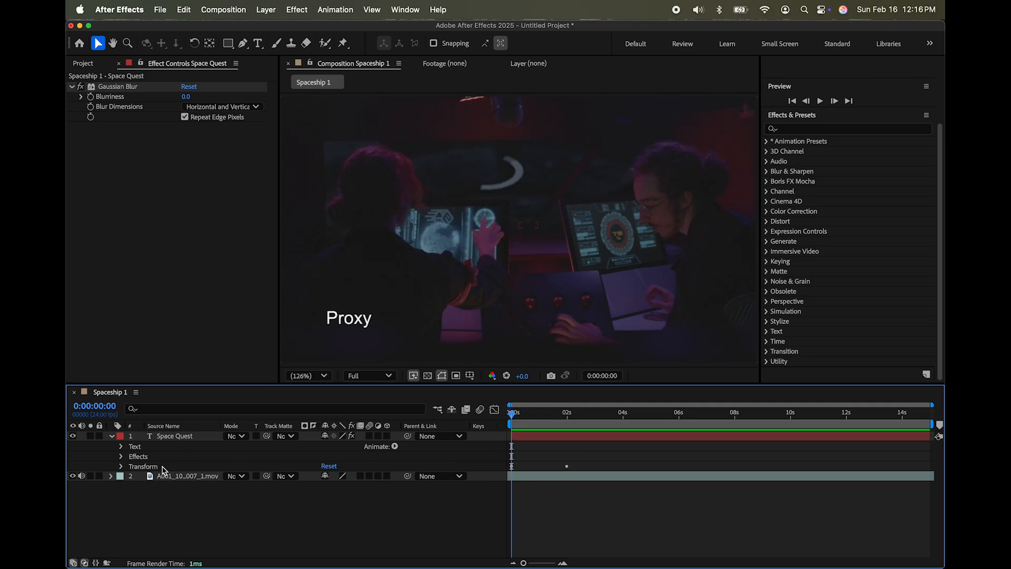
{"action": "left_click", "coordinate": [169, 438]}
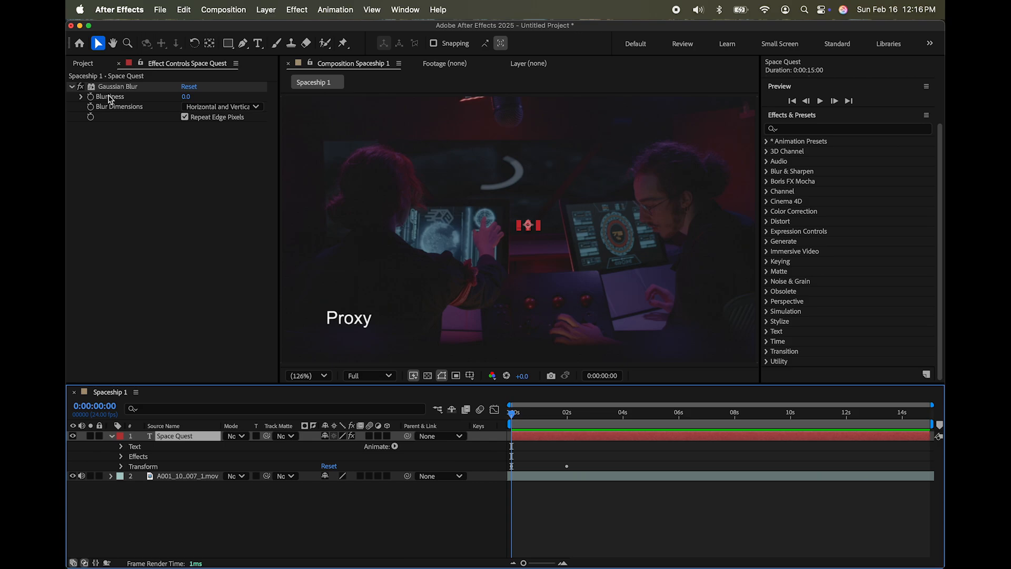
{"action": "left_click", "coordinate": [185, 65]}
{"action": "left_click", "coordinate": [85, 63]}
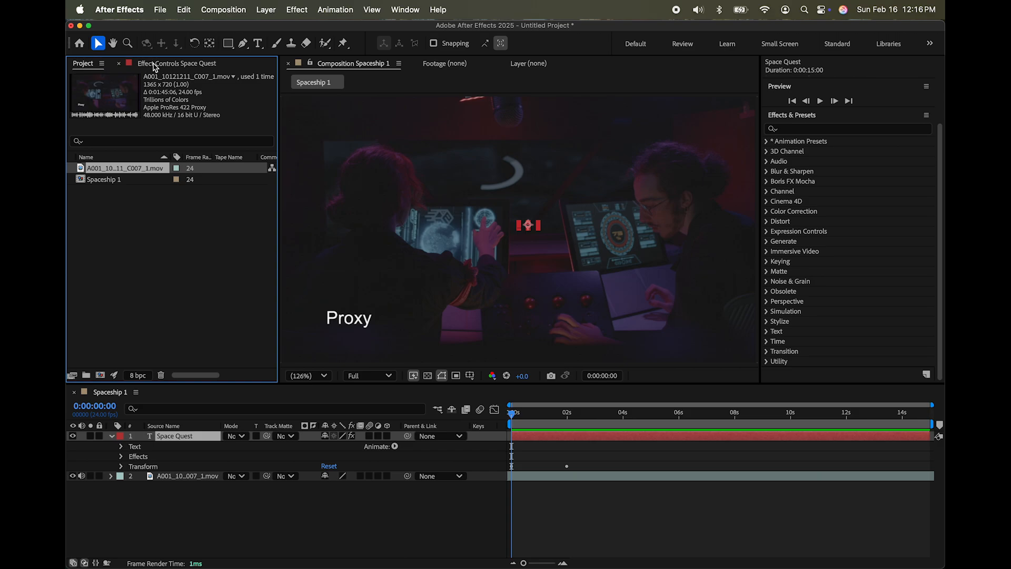
{"action": "left_click", "coordinate": [155, 64]}
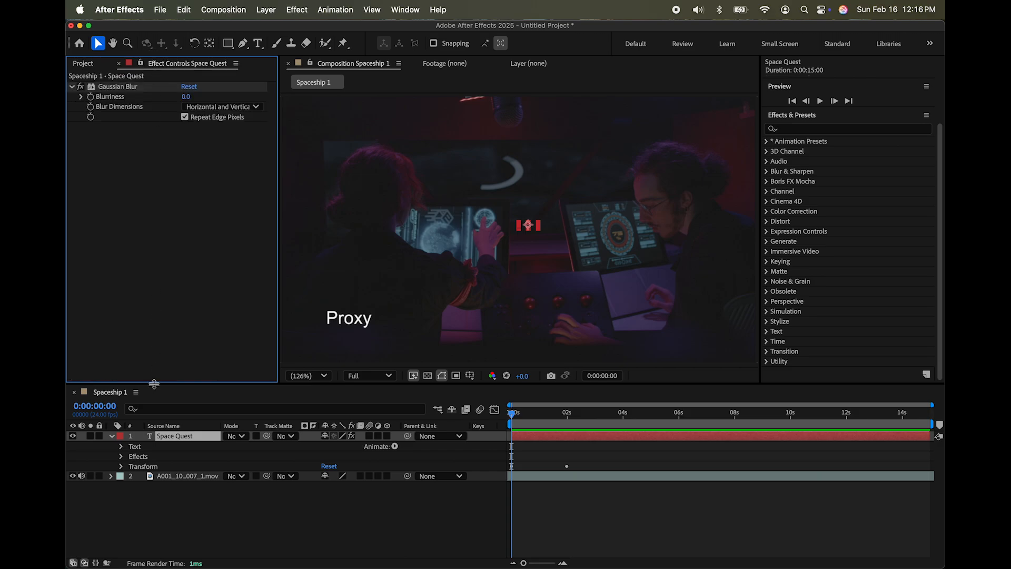
{"action": "left_click", "coordinate": [143, 457]}
{"action": "left_click", "coordinate": [121, 457]}
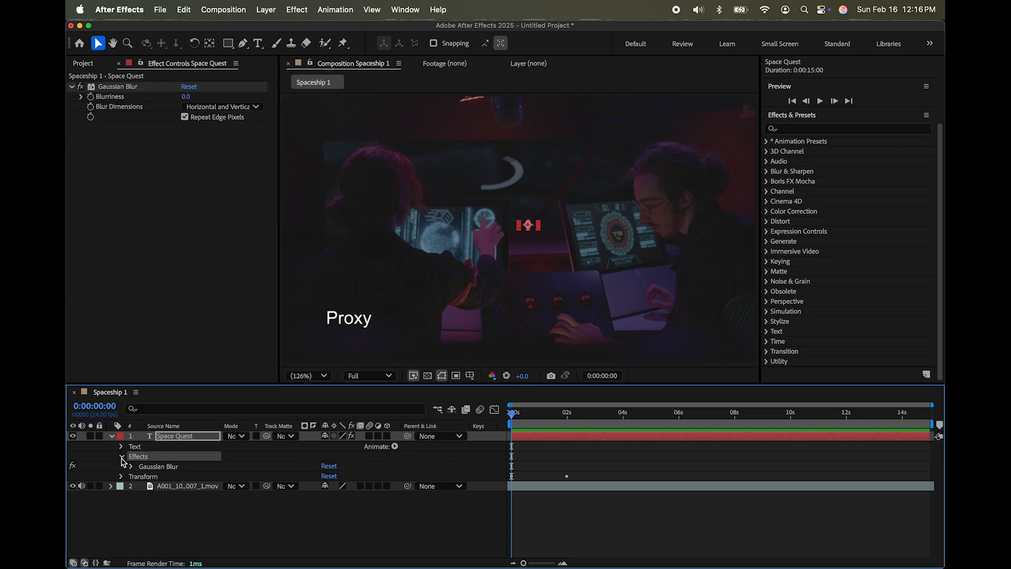
{"action": "left_click", "coordinate": [122, 457]}
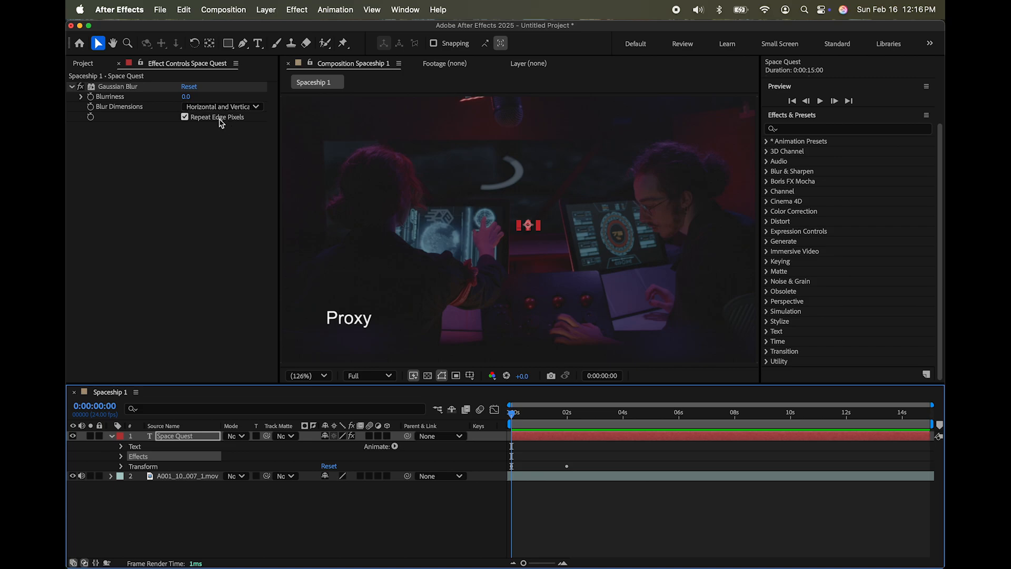
Set Gaussian Blur's Blurriness to 100 on the Space Quest title and check the look at 0:00:03:16.
{"action": "left_click", "coordinate": [185, 98]}
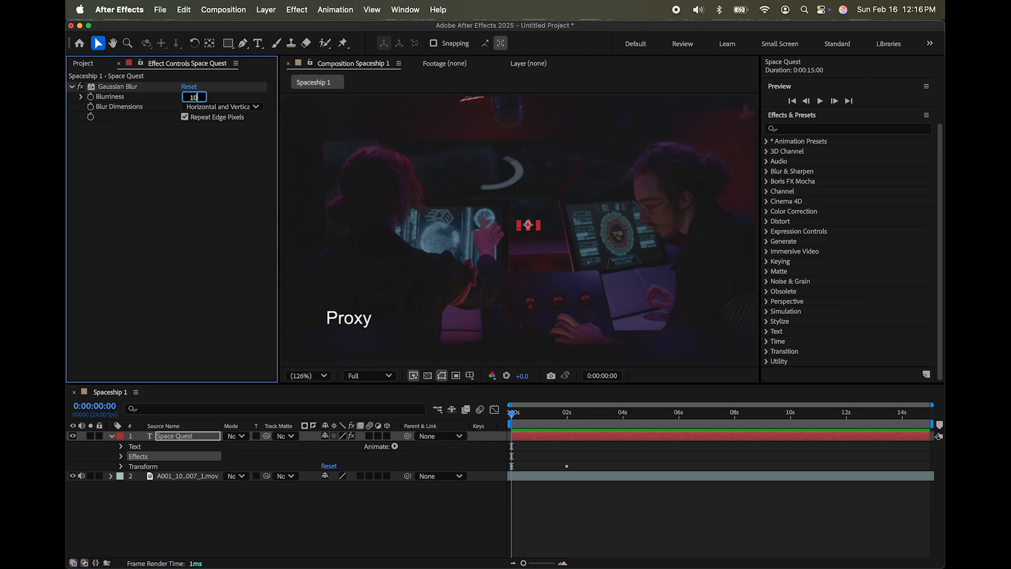
{"action": "key", "text": "Return"}
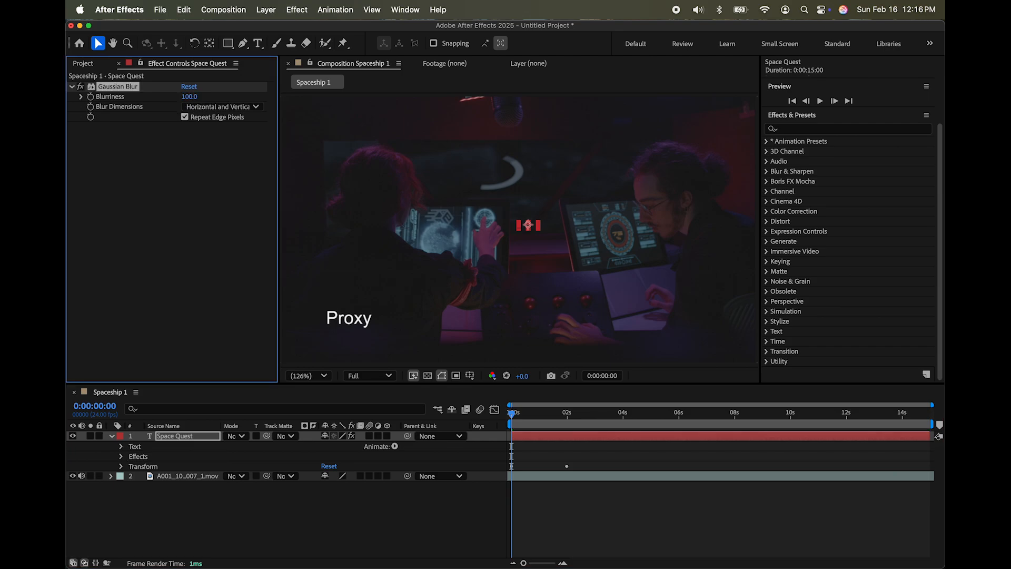
{"action": "left_click_drag", "start_coordinate": [515, 416], "coordinate": [614, 414]}
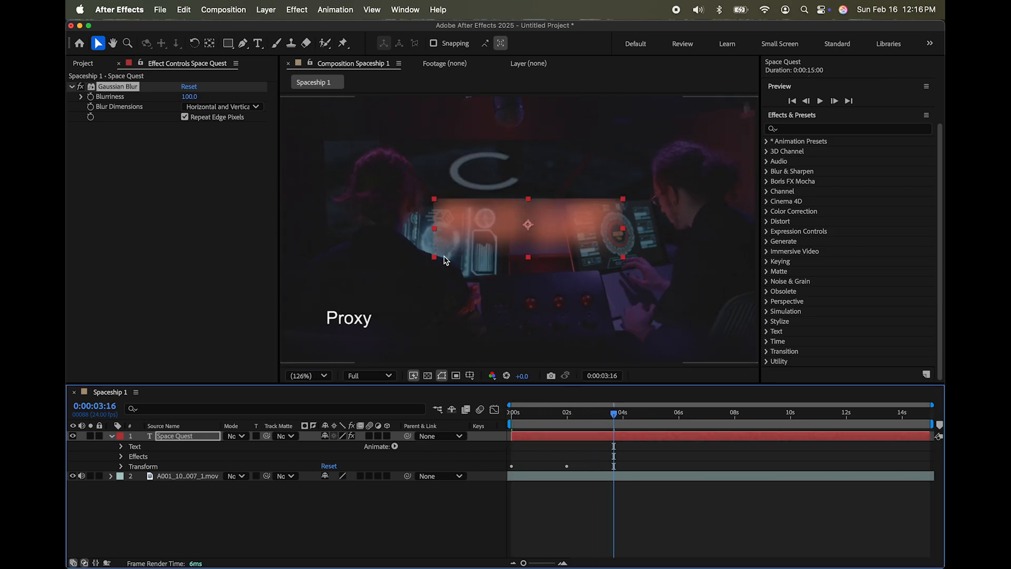
Set the Space Quest title's Gaussian Blur Blurriness to 75.
{"action": "left_click", "coordinate": [190, 97]}
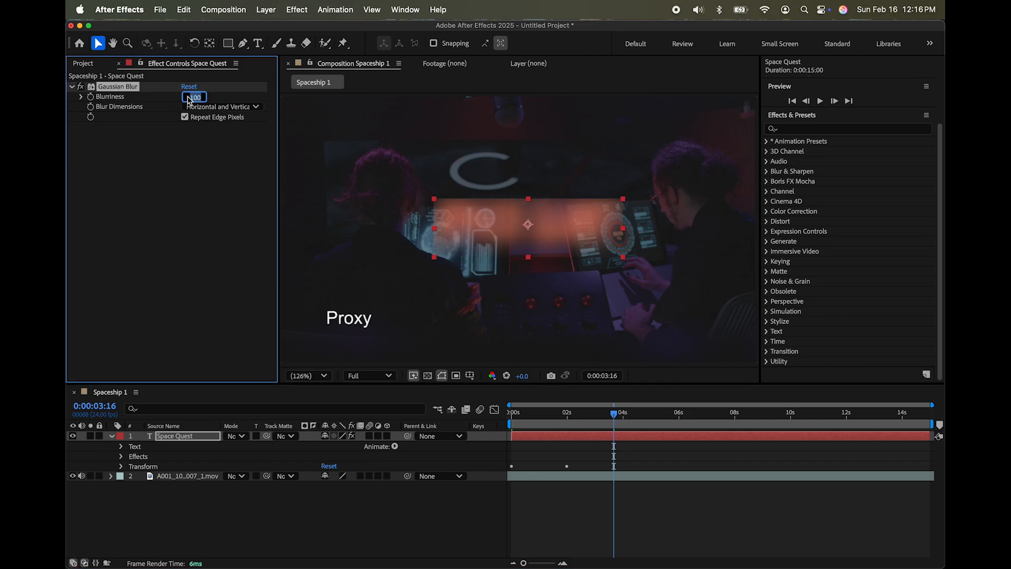
{"action": "type", "text": "75"}
{"action": "key", "text": "Return"}
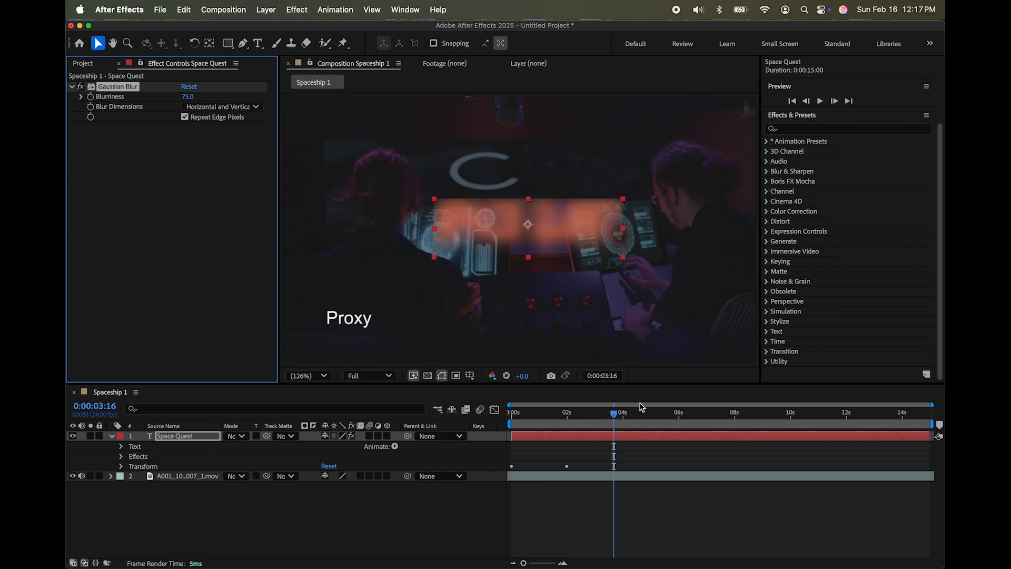
Add a Blurriness keyframe at 0:00:00:00 and reveal the Gaussian Blur properties under the Space Quest layer.
{"action": "left_click_drag", "start_coordinate": [619, 418], "coordinate": [429, 413]}
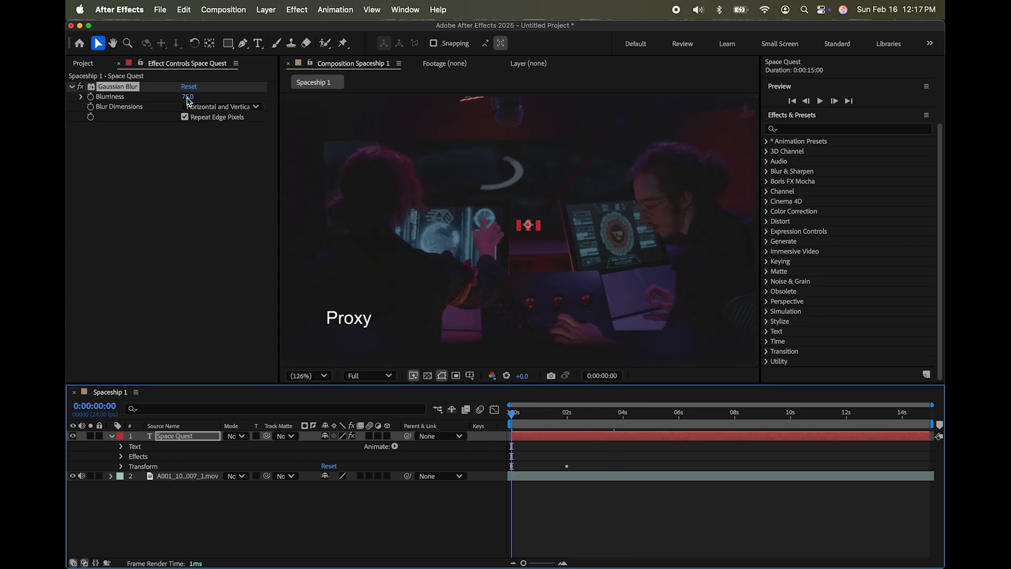
{"action": "left_click", "coordinate": [91, 98]}
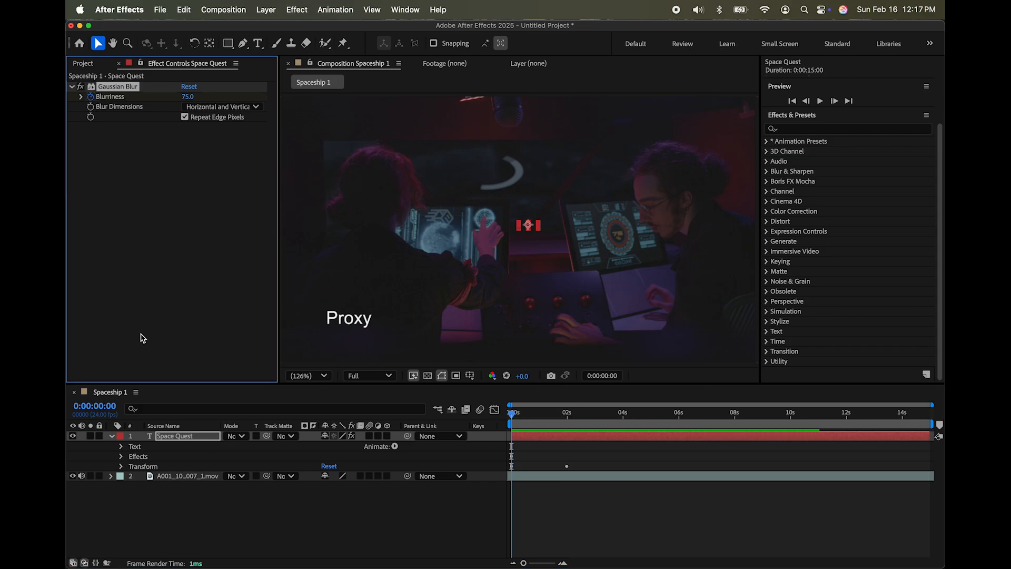
{"action": "left_click", "coordinate": [122, 456]}
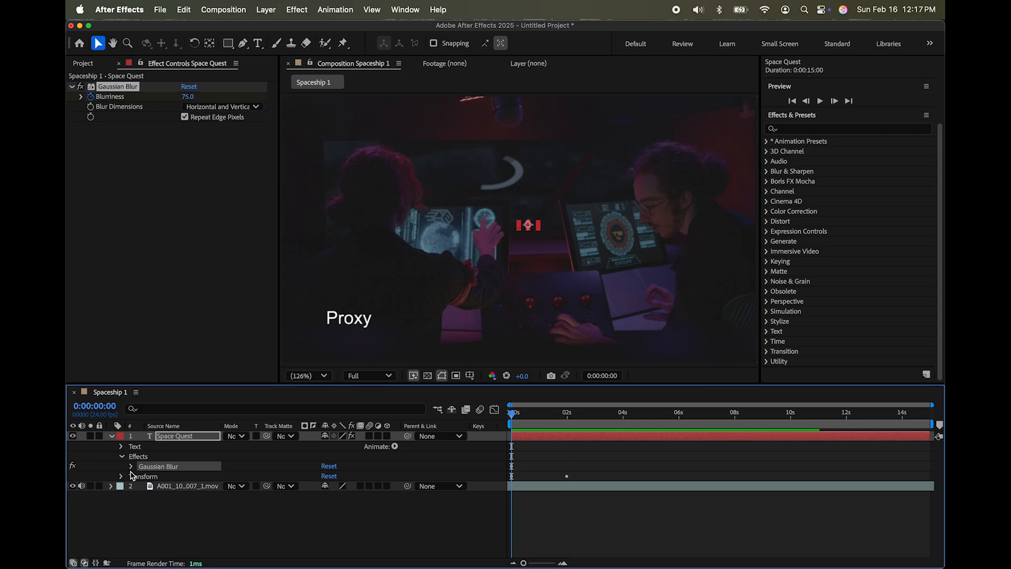
{"action": "left_click", "coordinate": [132, 467]}
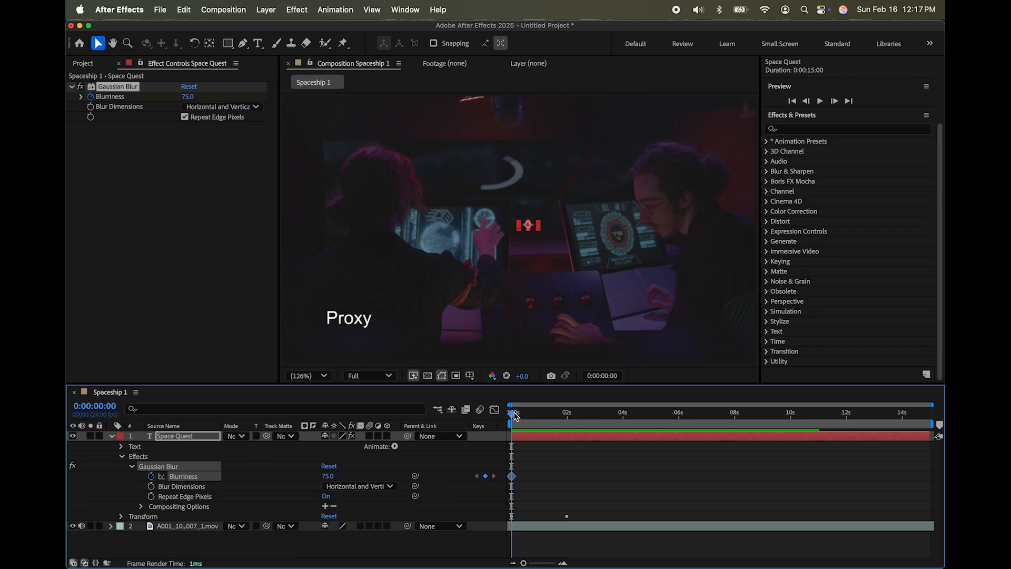
Add a second Gaussian Blur keyframe at 0:00:03:01 with Blurriness set to 0.
{"action": "left_click_drag", "start_coordinate": [519, 416], "coordinate": [663, 425]}
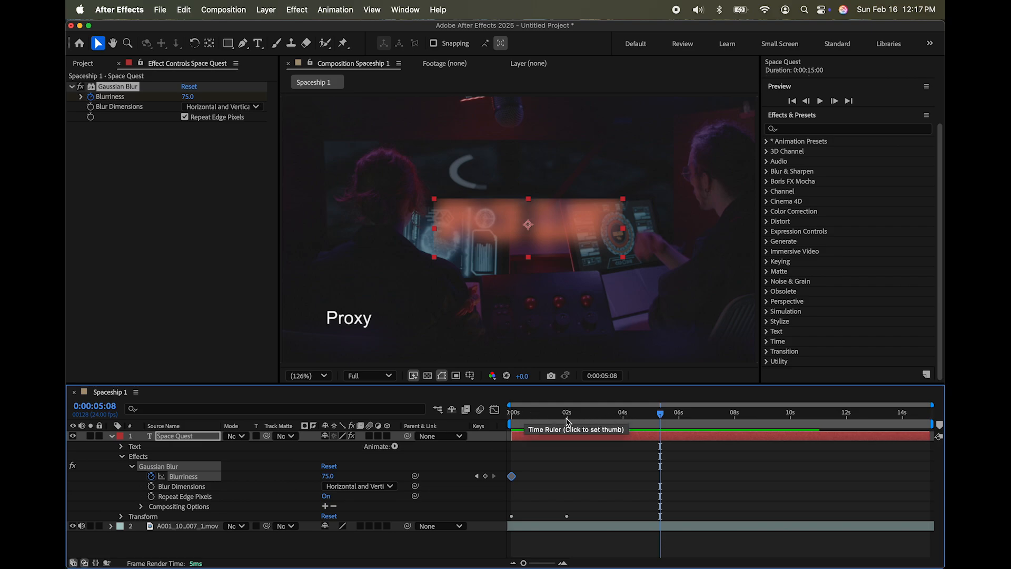
{"action": "left_click_drag", "start_coordinate": [567, 421], "coordinate": [598, 418]}
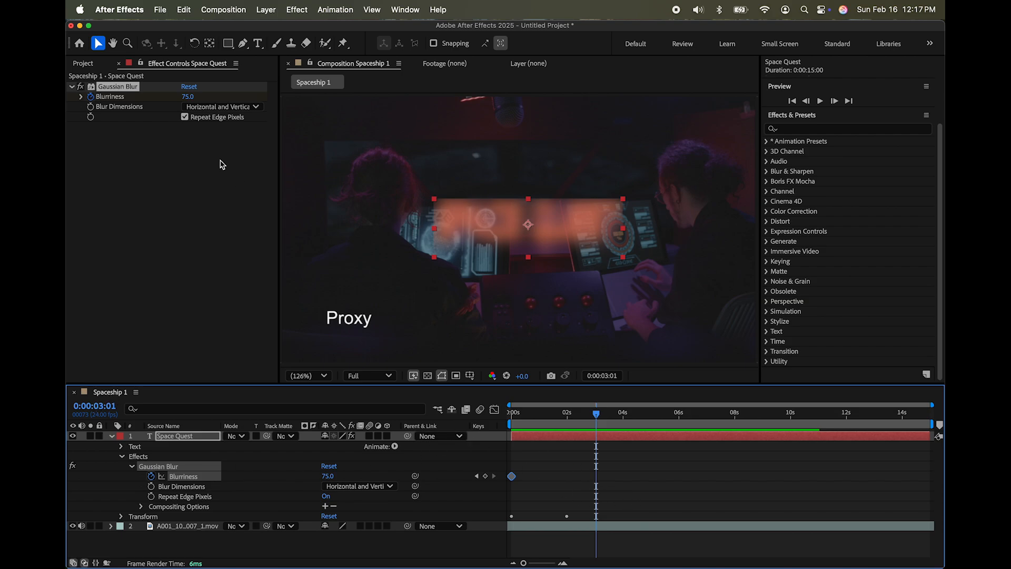
{"action": "left_click", "coordinate": [188, 97]}
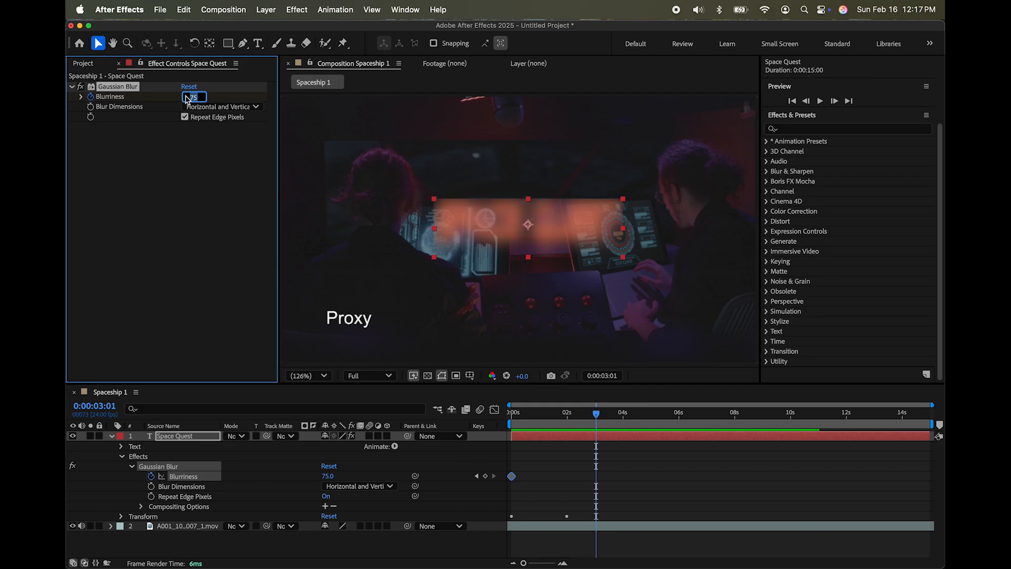
{"action": "type", "text": "0"}
{"action": "key", "text": "Return"}
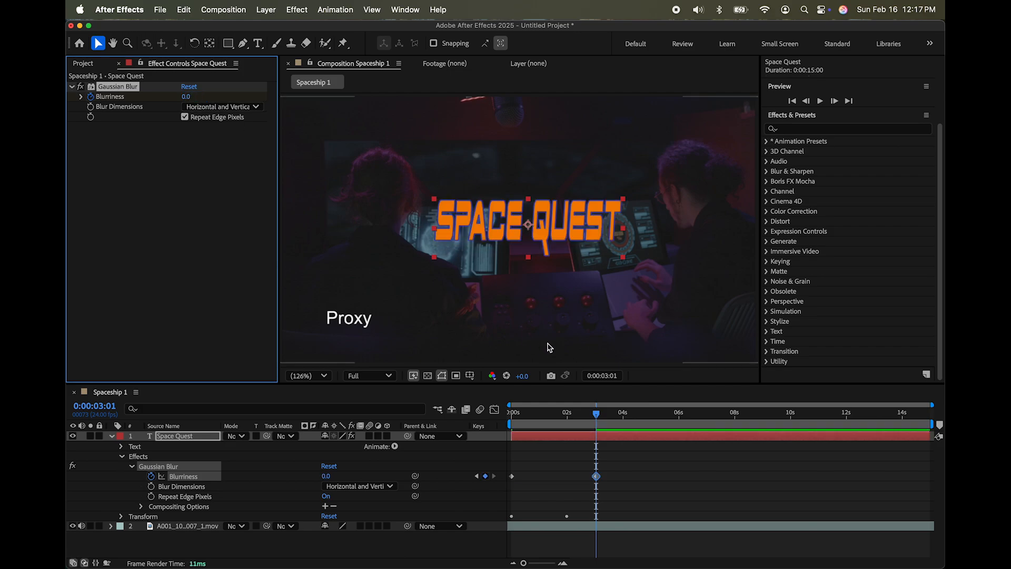
Play the Space Quest title animation from the start to check how the blur clears.
{"action": "left_click_drag", "start_coordinate": [596, 416], "coordinate": [512, 412]}
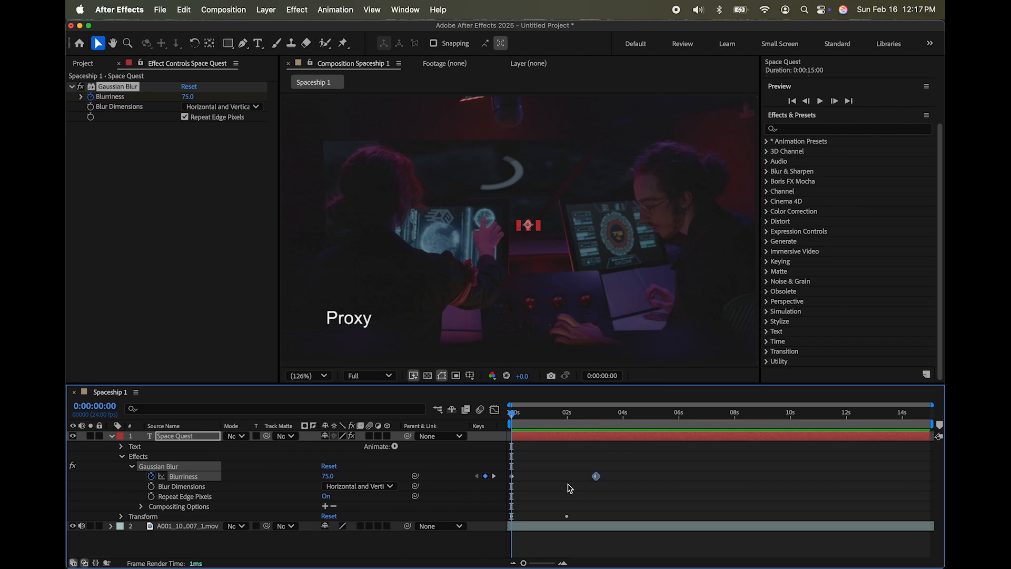
{"action": "left_click_drag", "start_coordinate": [569, 414], "coordinate": [496, 406]}
{"action": "key", "text": "space"}
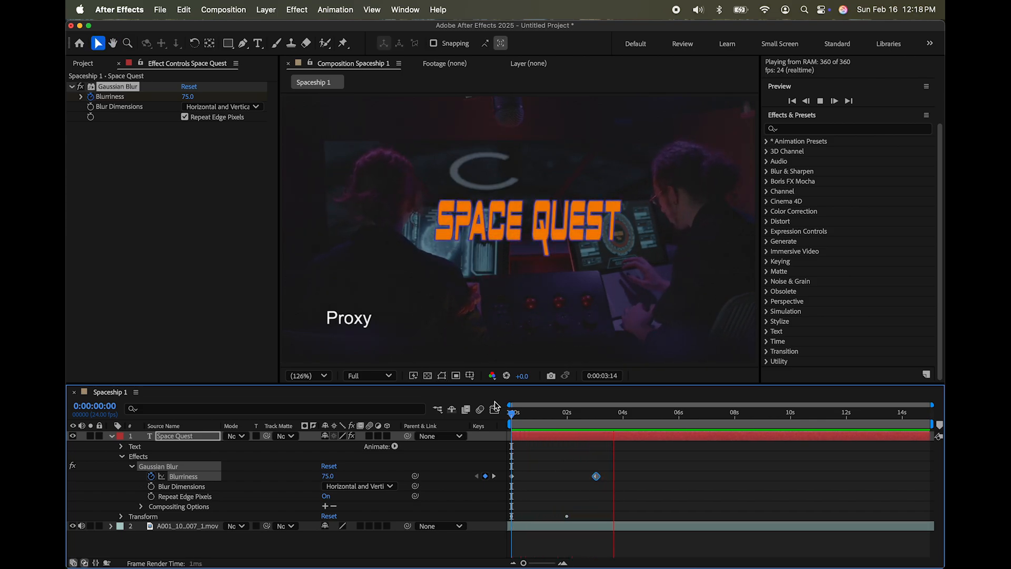
{"action": "key", "text": "space"}
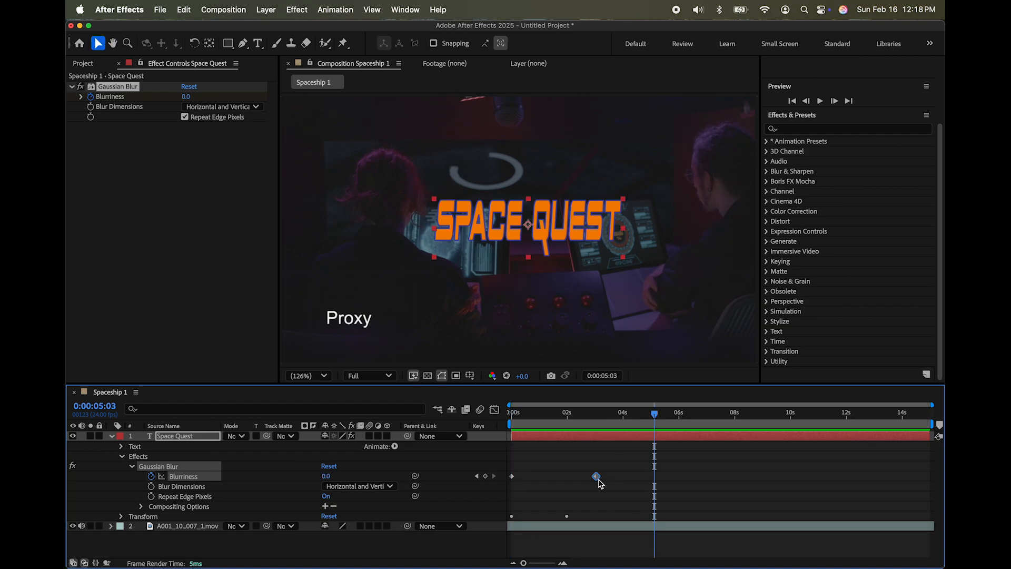
Move the ending Blurriness keyframe to 0:00:02:00 so it lines up with the last Transform keyframe.
{"action": "left_click_drag", "start_coordinate": [596, 477], "coordinate": [566, 478]}
{"action": "left_click_drag", "start_coordinate": [571, 417], "coordinate": [567, 418]}
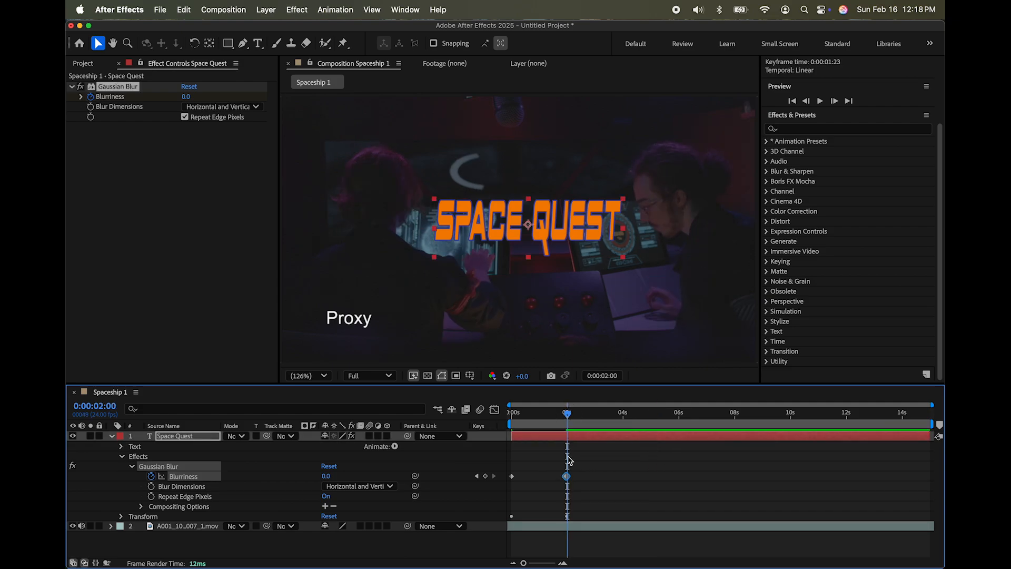
{"action": "left_click_drag", "start_coordinate": [565, 479], "coordinate": [568, 481]}
Preview the retimed blur animation from the beginning, stop playback, and return to 0:00:00:00.
{"action": "left_click_drag", "start_coordinate": [568, 414], "coordinate": [511, 414]}
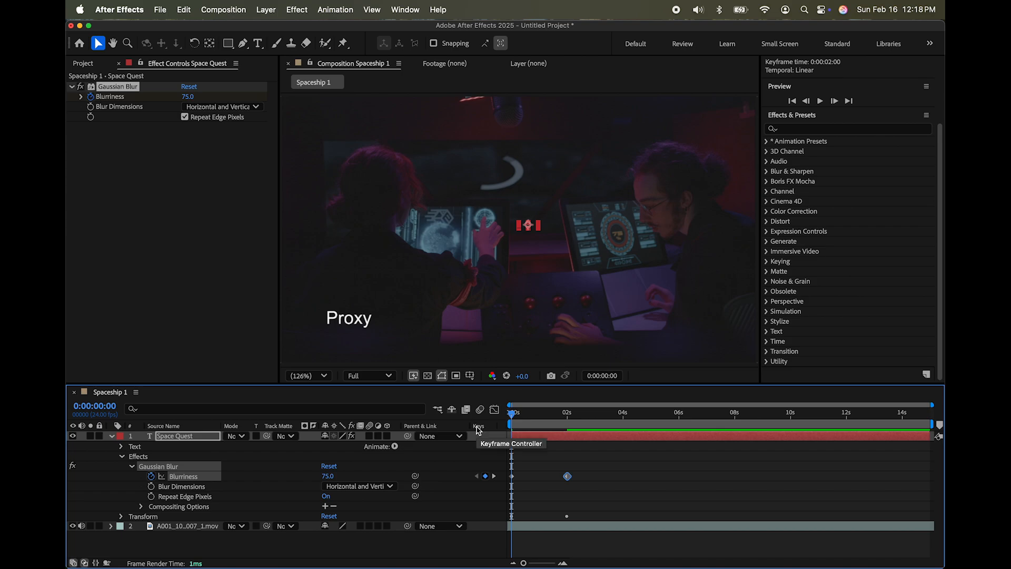
{"action": "key", "text": "space"}
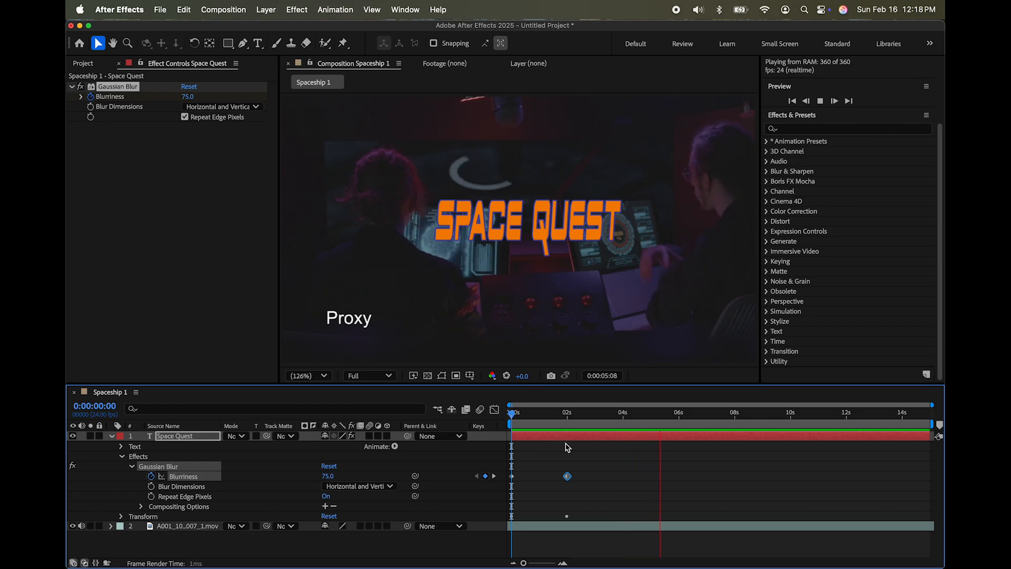
{"action": "key", "text": "space"}
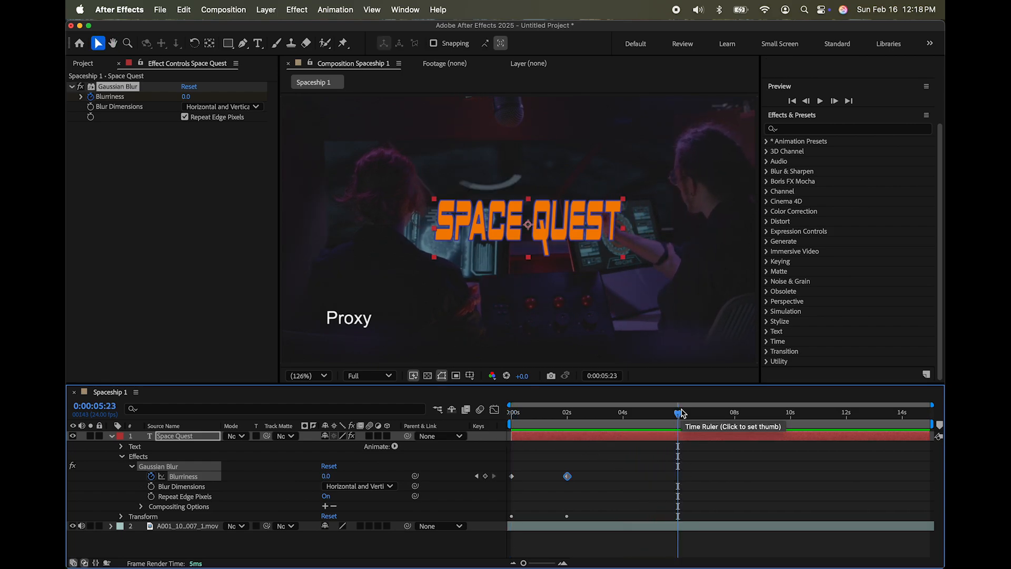
{"action": "left_click_drag", "start_coordinate": [684, 418], "coordinate": [466, 405]}
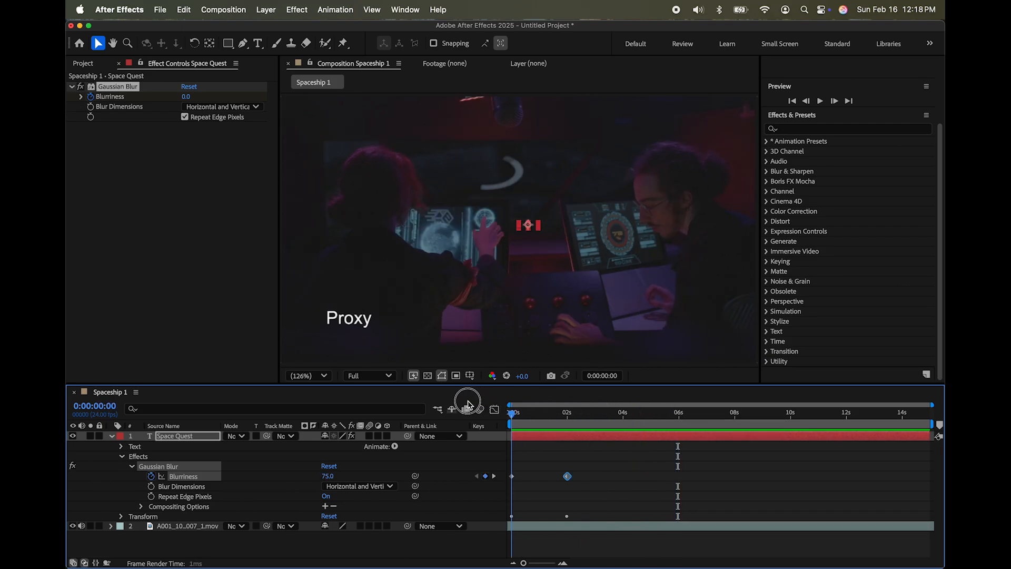
Collapse the Gaussian Blur and Effects groups and close up the Space Quest layer in the timeline.
{"action": "left_click", "coordinate": [133, 467]}
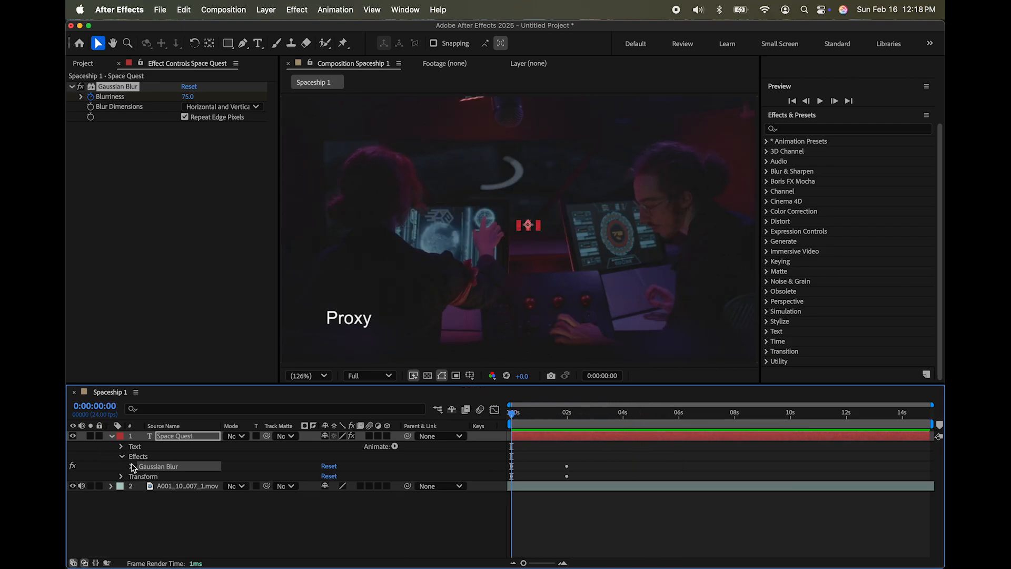
{"action": "left_click", "coordinate": [124, 457]}
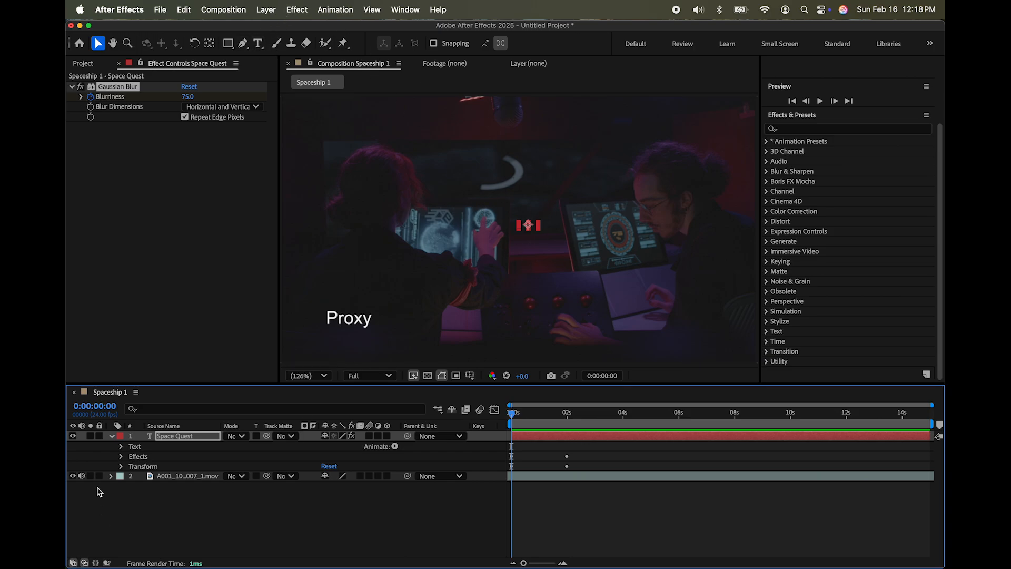
{"action": "left_click", "coordinate": [121, 457]}
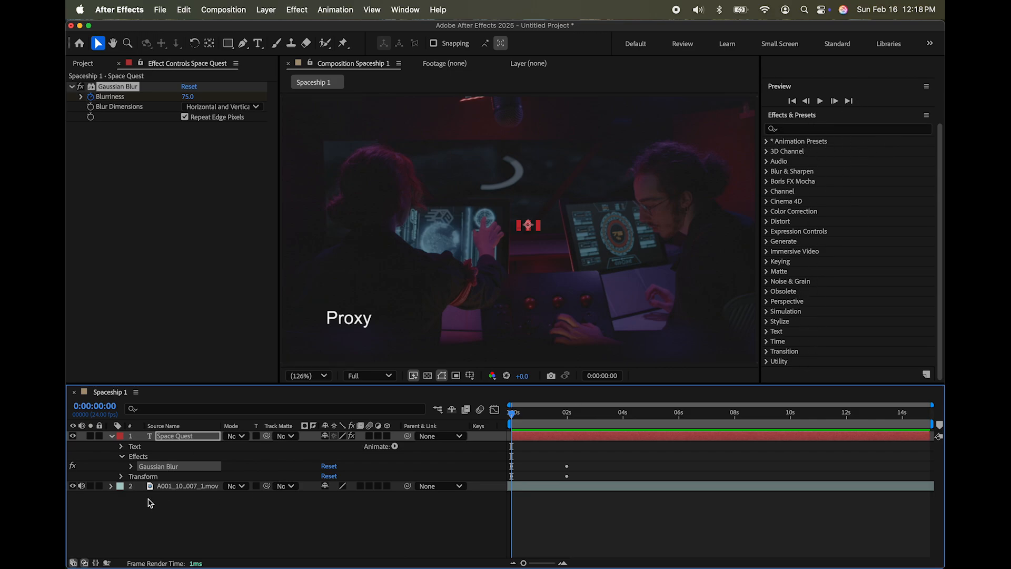
{"action": "left_click", "coordinate": [131, 466]}
{"action": "left_click", "coordinate": [132, 467]}
{"action": "left_click", "coordinate": [121, 457]}
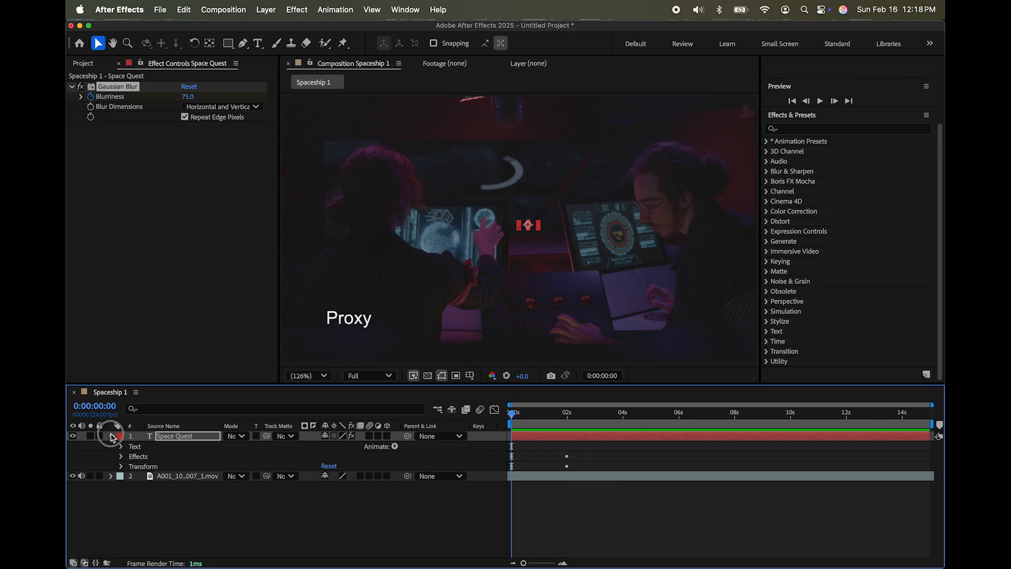
{"action": "left_click", "coordinate": [112, 435]}
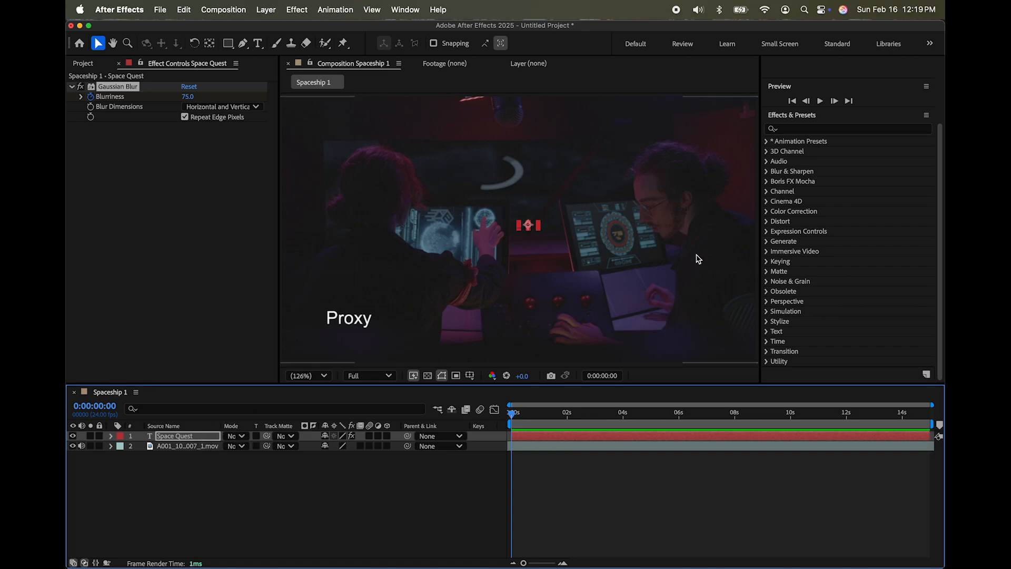
Collapse the Effects & Presets list and deselect the Space Quest layer.
{"action": "left_click", "coordinate": [799, 114]}
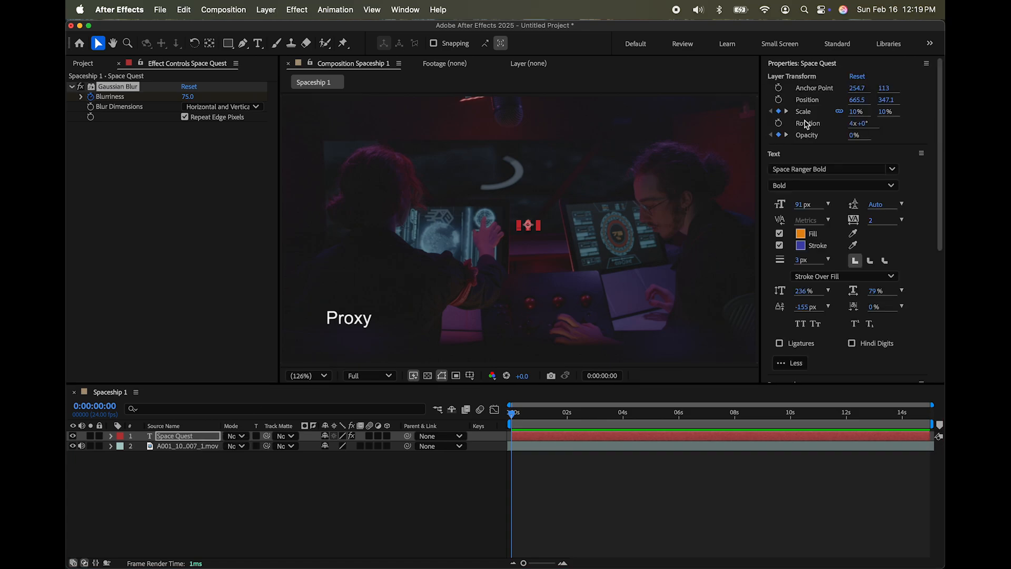
{"action": "left_click", "coordinate": [404, 487]}
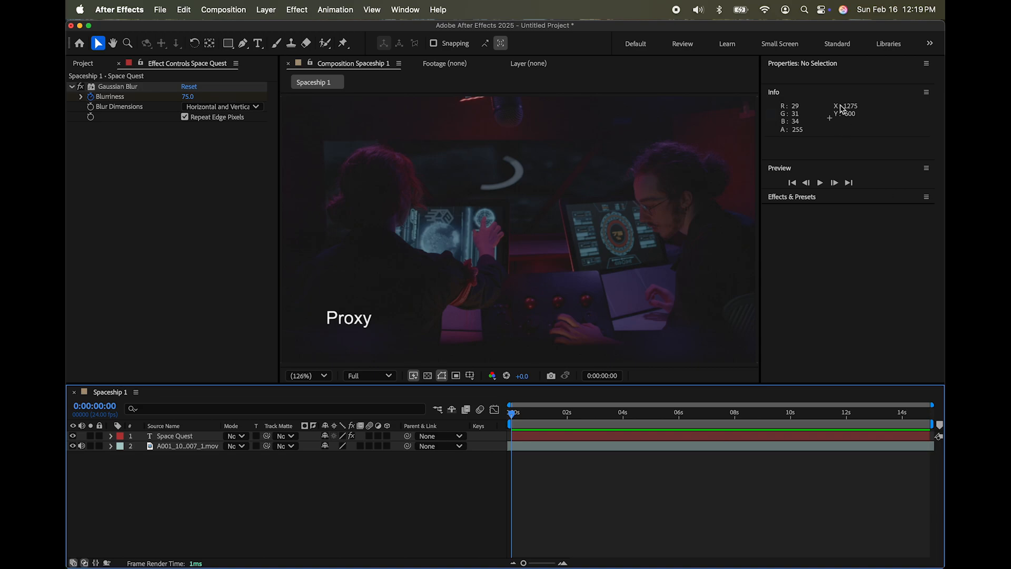
{"action": "left_click", "coordinate": [799, 198]}
{"action": "left_click", "coordinate": [800, 198]}
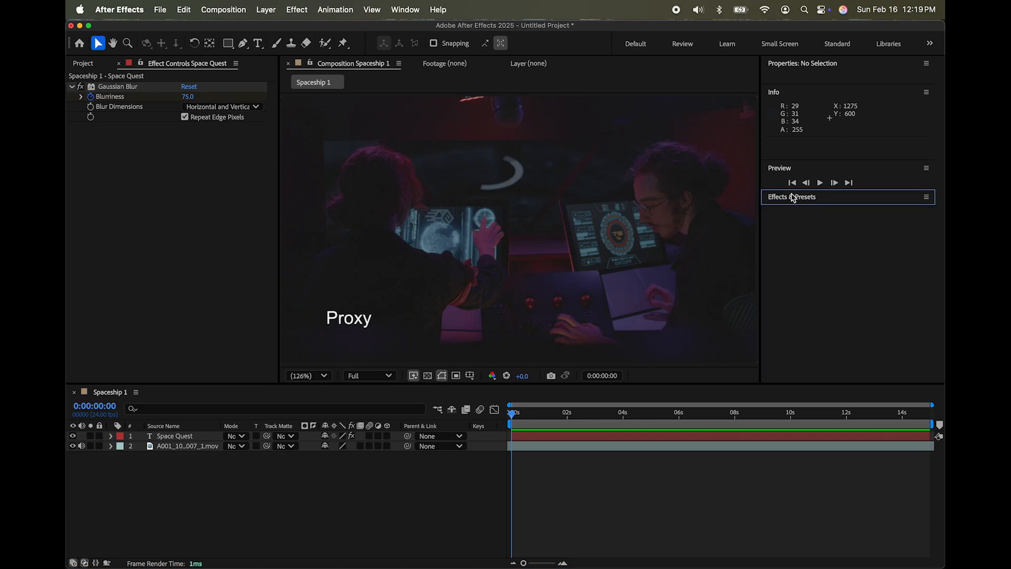
Expand the Effects & Presets list and collapse it again.
{"action": "left_click", "coordinate": [431, 463]}
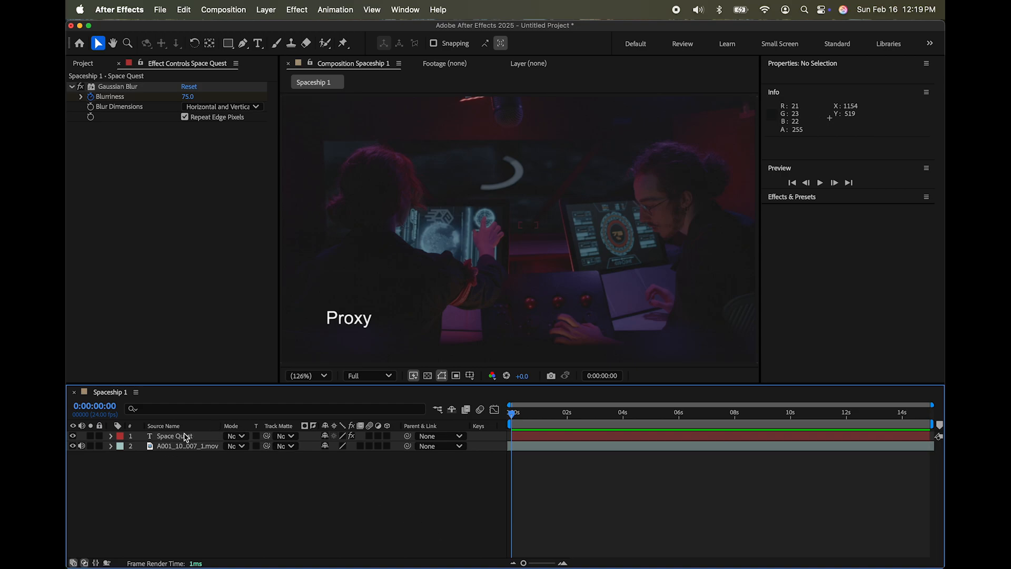
{"action": "left_click", "coordinate": [816, 198]}
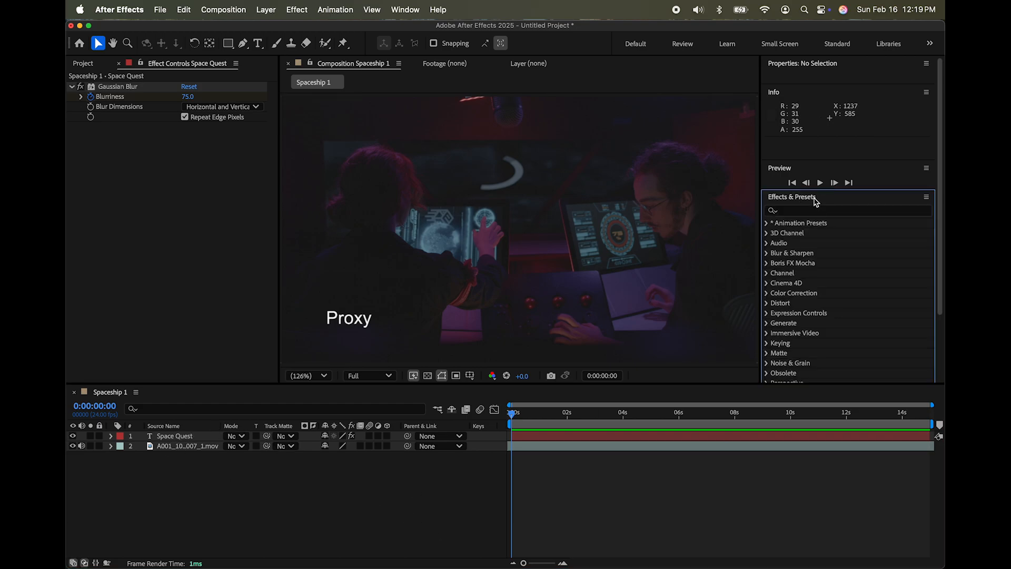
{"action": "left_click", "coordinate": [815, 200]}
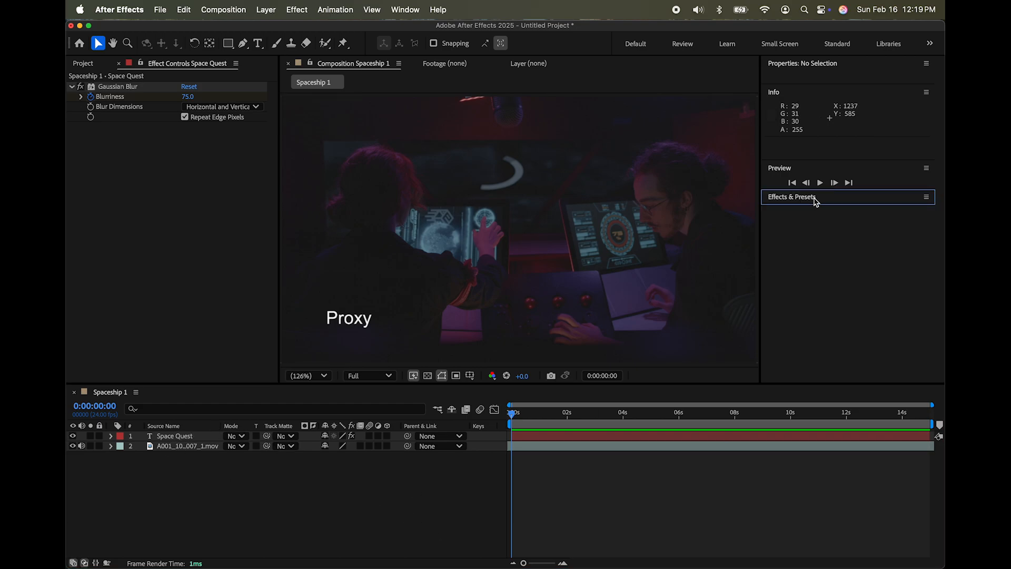
Hide the Effects & Presets panel from the workspace.
{"action": "left_click", "coordinate": [404, 12]}
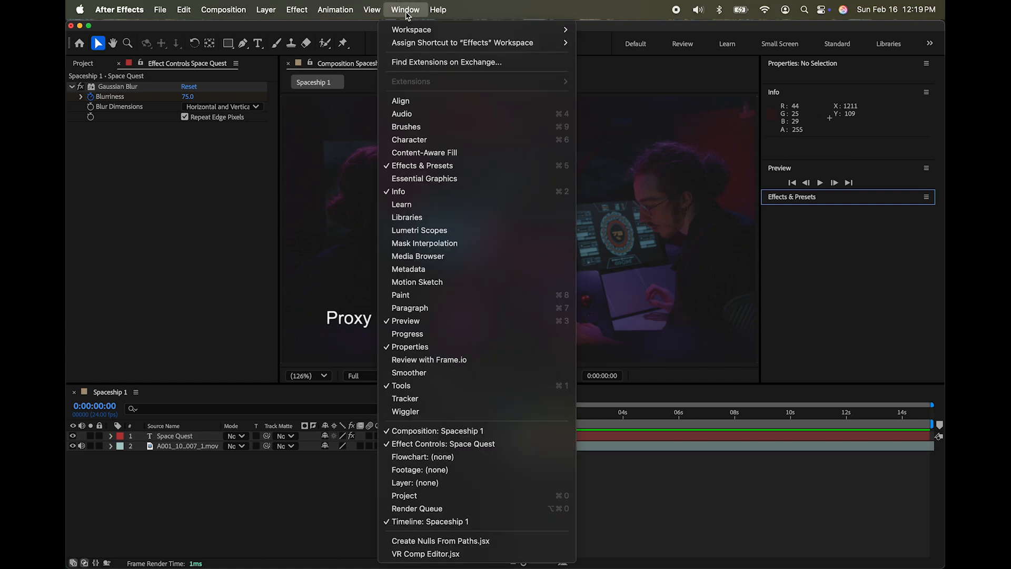
{"action": "left_click", "coordinate": [387, 167]}
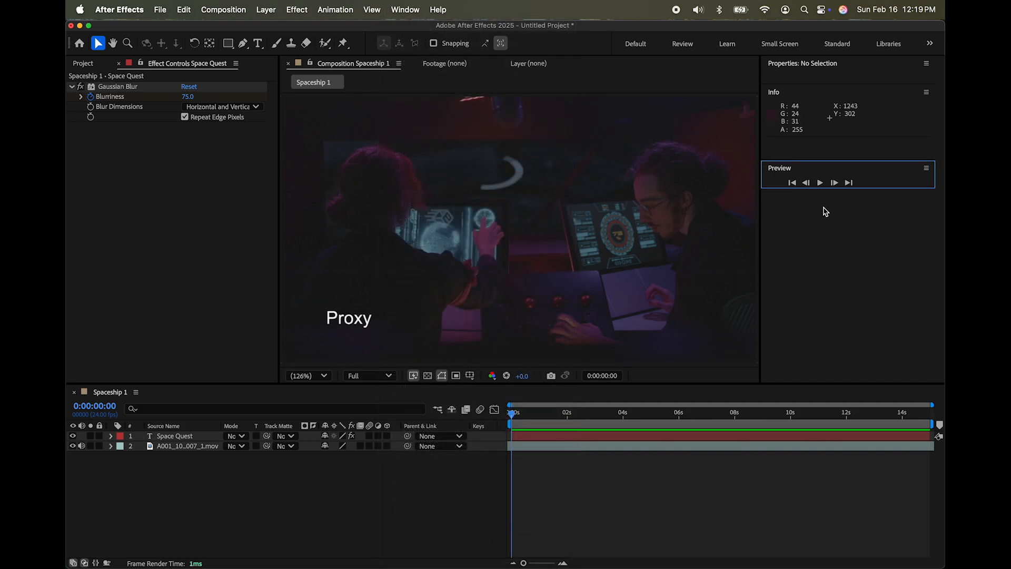
{"action": "left_click", "coordinate": [346, 553]}
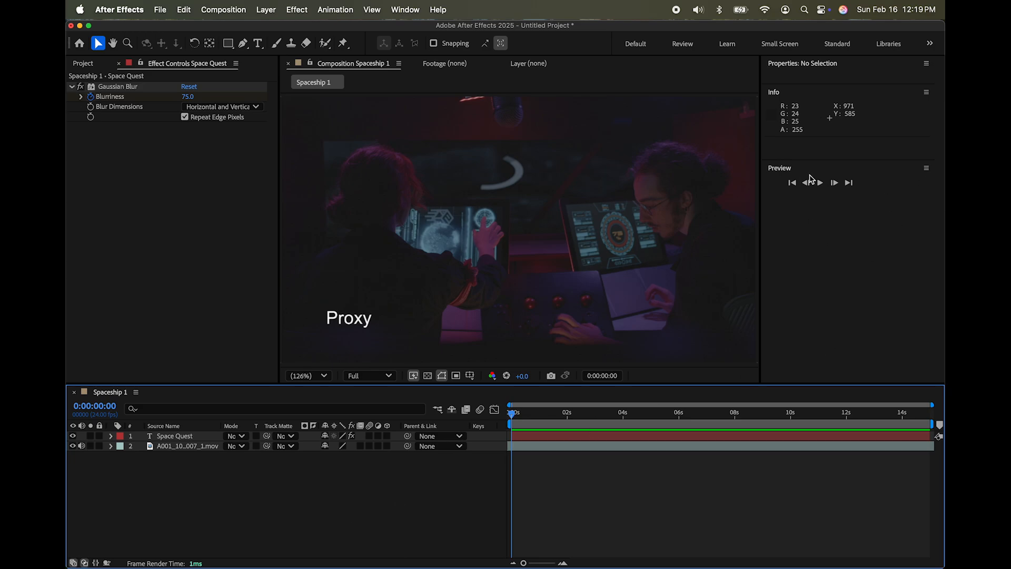
Restore the Effects & Presets panel to the workspace and look through its full list of effect categories.
{"action": "left_click", "coordinate": [410, 10]}
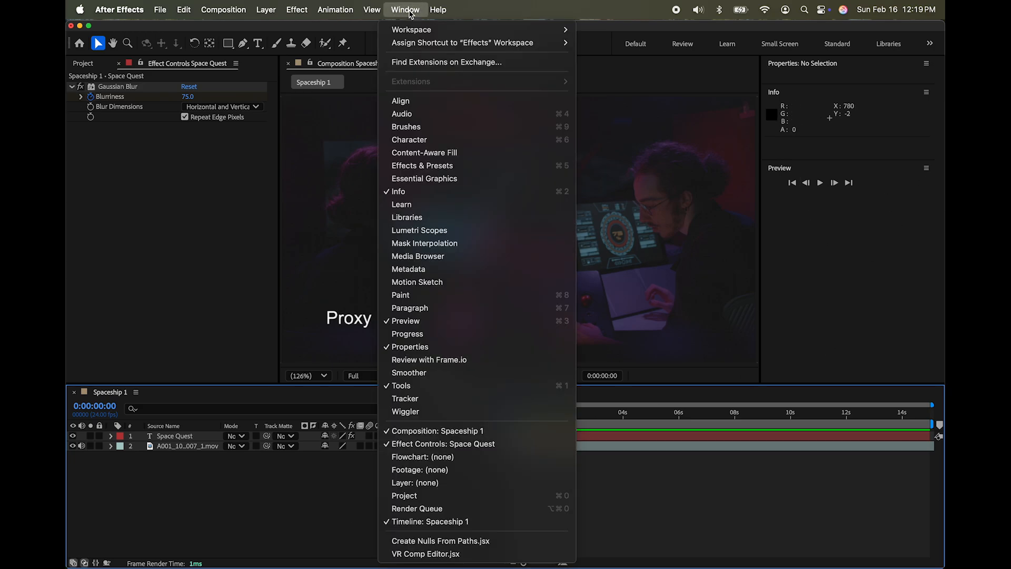
{"action": "left_click", "coordinate": [440, 169]}
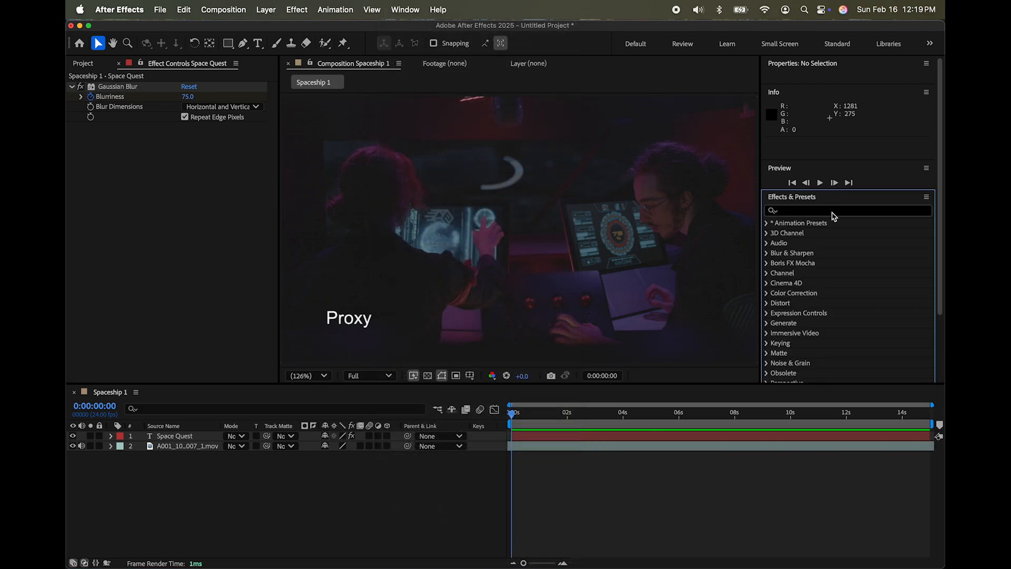
{"action": "scroll", "coordinate": [830, 286], "scroll_direction": "down", "scroll_amount": 4}
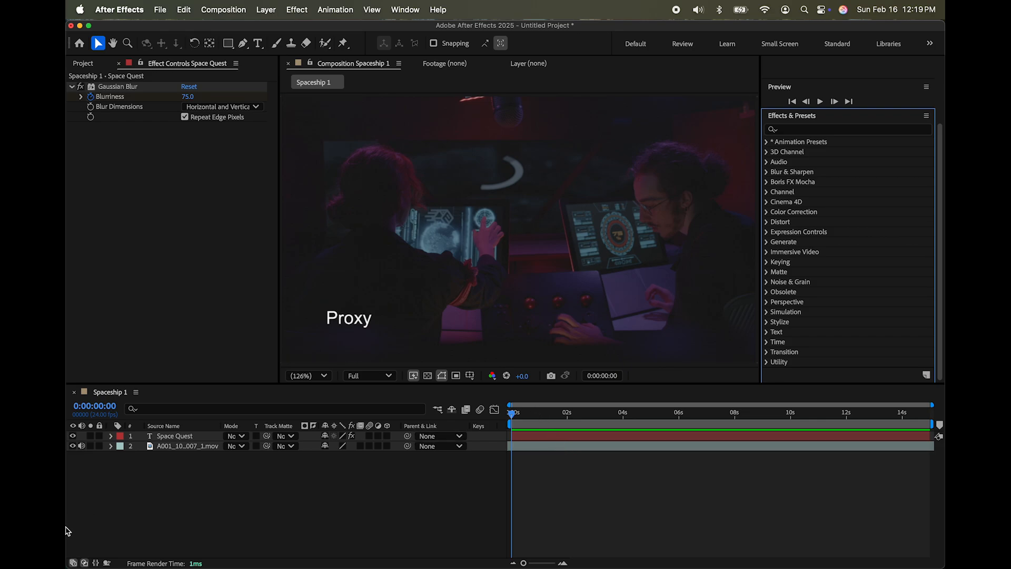
View the project's imported footage and composition, and return to the effect settings of the Space Quest layer.
{"action": "left_click", "coordinate": [126, 502]}
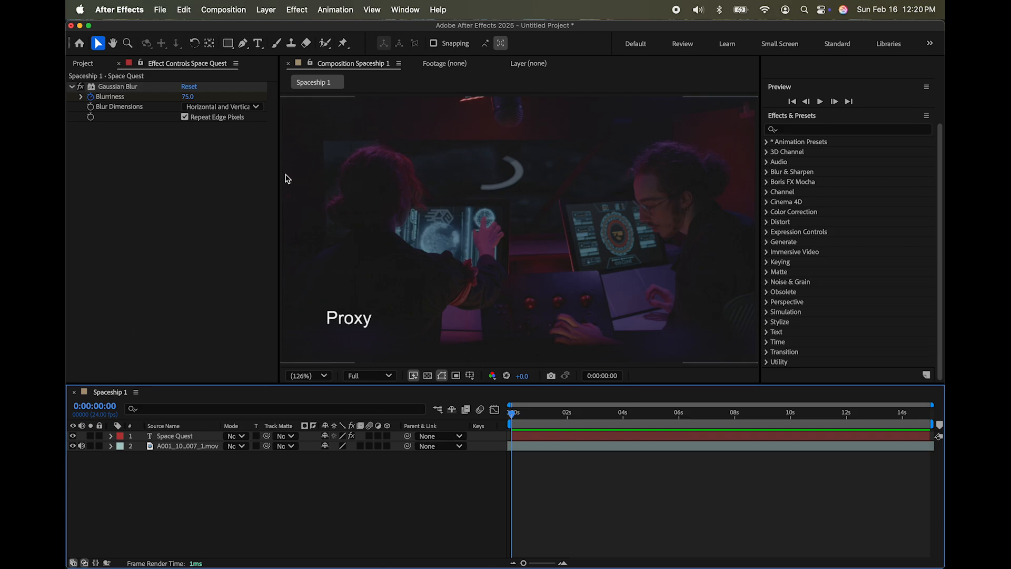
{"action": "left_click", "coordinate": [175, 68]}
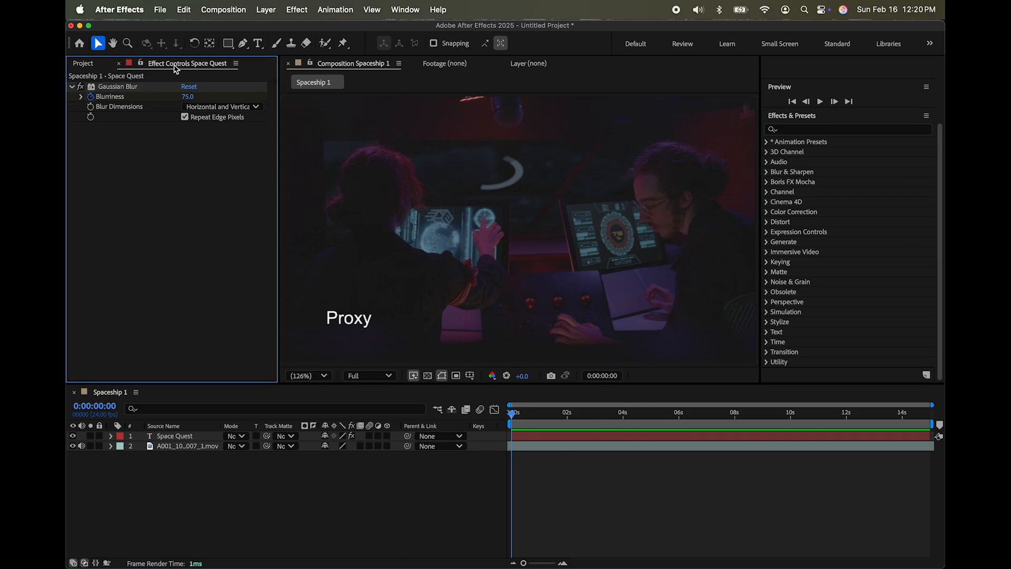
{"action": "left_click", "coordinate": [101, 64]}
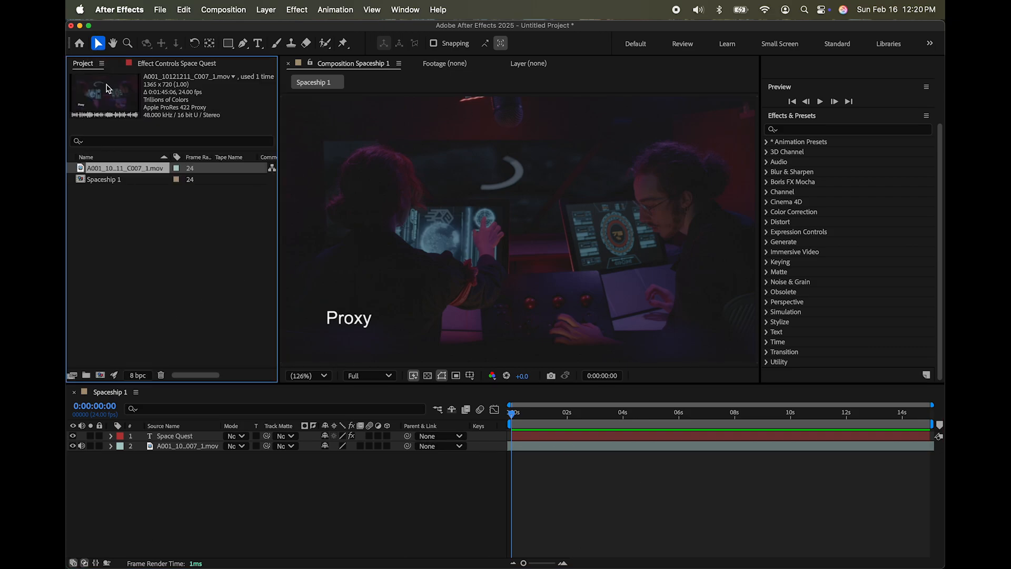
{"action": "left_click", "coordinate": [178, 63]}
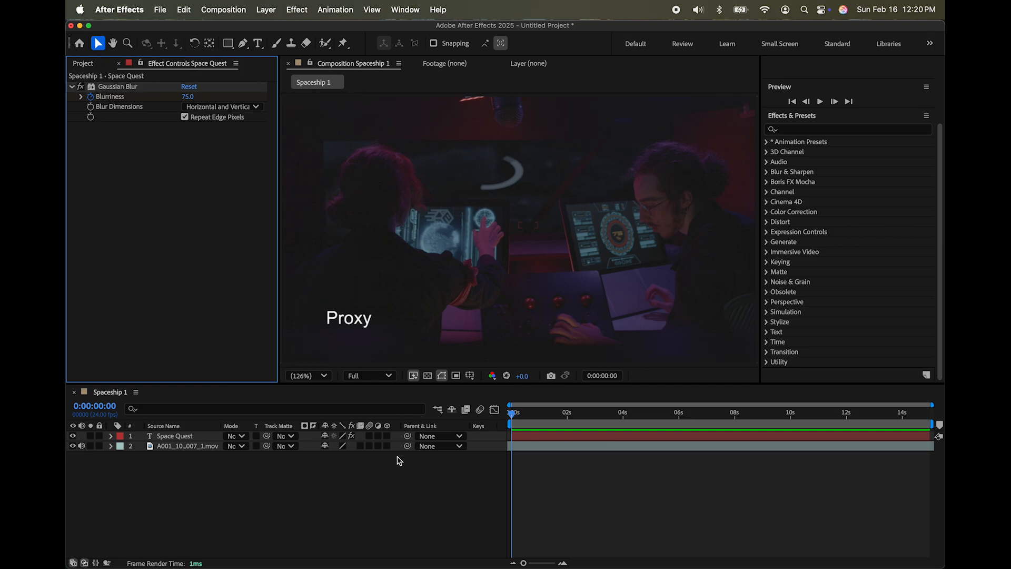